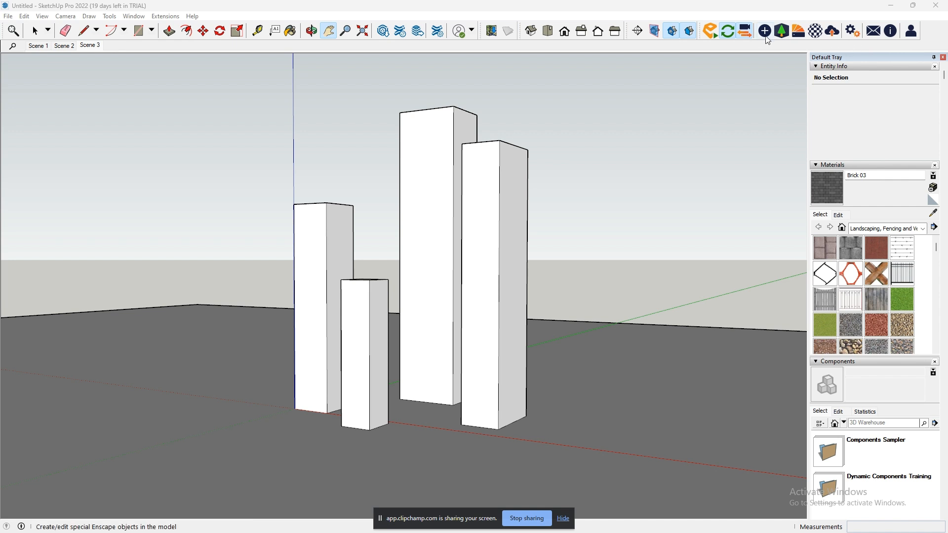
- Start Enscape and reduce its render window to a smaller floating window over the tower model
{"action": "left_click", "coordinate": [709, 31]}
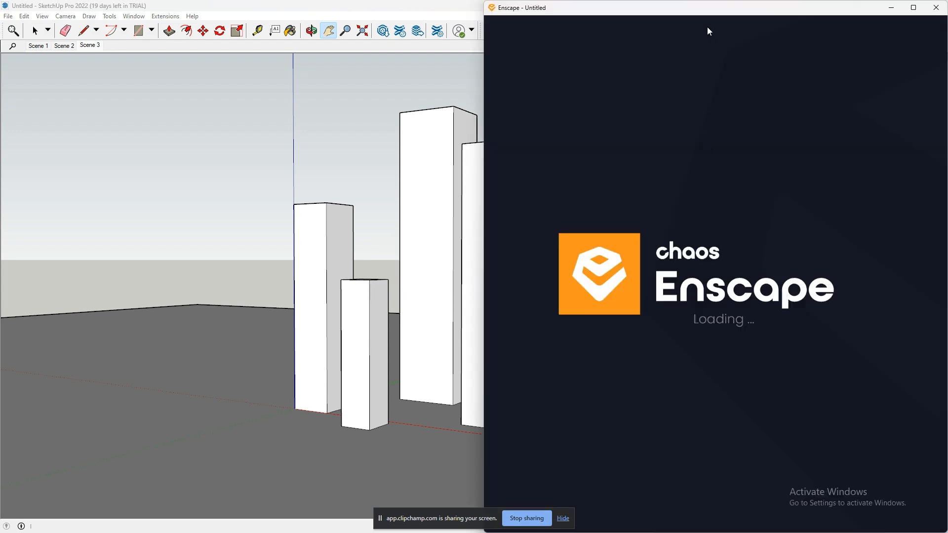
{"action": "left_click_drag", "start_coordinate": [707, 27], "coordinate": [616, 31]}
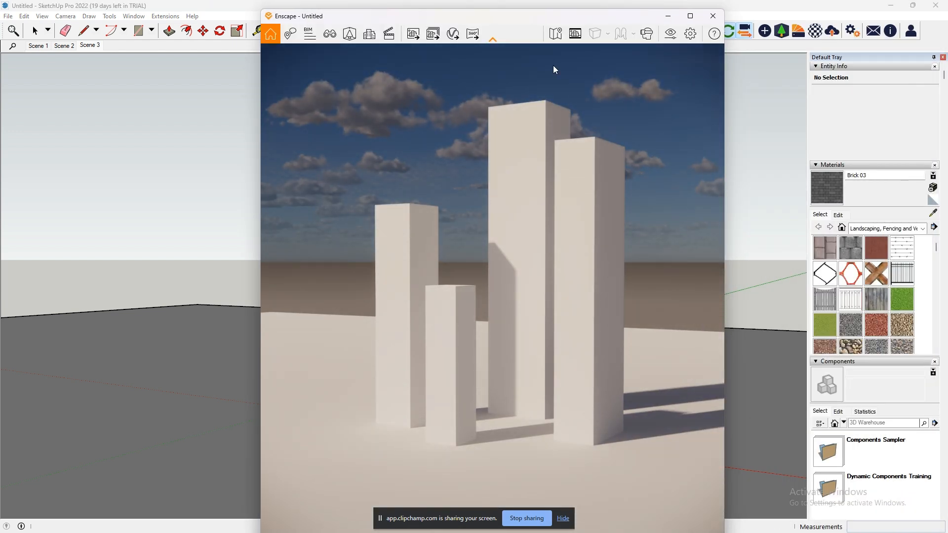
{"action": "left_click_drag", "start_coordinate": [509, 18], "coordinate": [507, 138]}
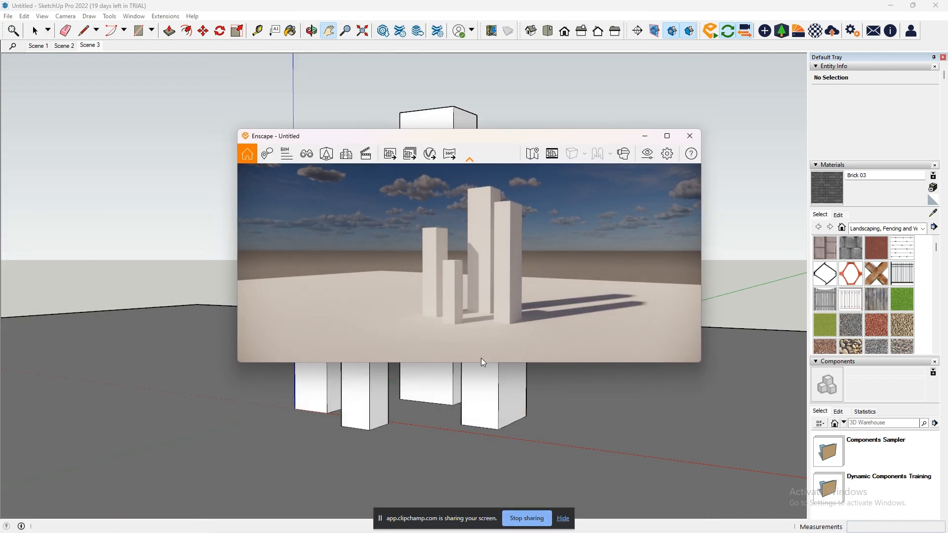
{"action": "left_click_drag", "start_coordinate": [477, 363], "coordinate": [483, 427]}
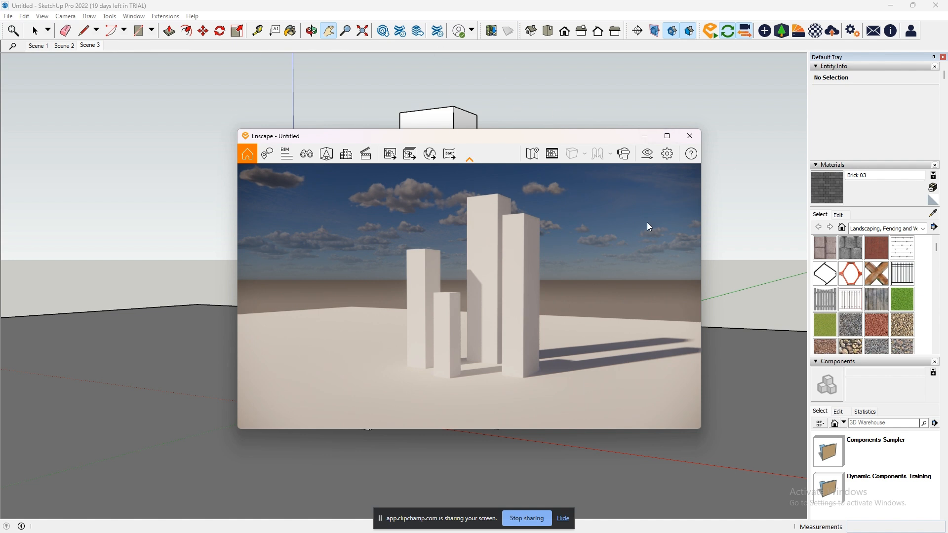
- Arrange SketchUp and the Enscape render side by side, and float the Enscape toolbar over the model view
{"action": "left_click", "coordinate": [573, 91]}
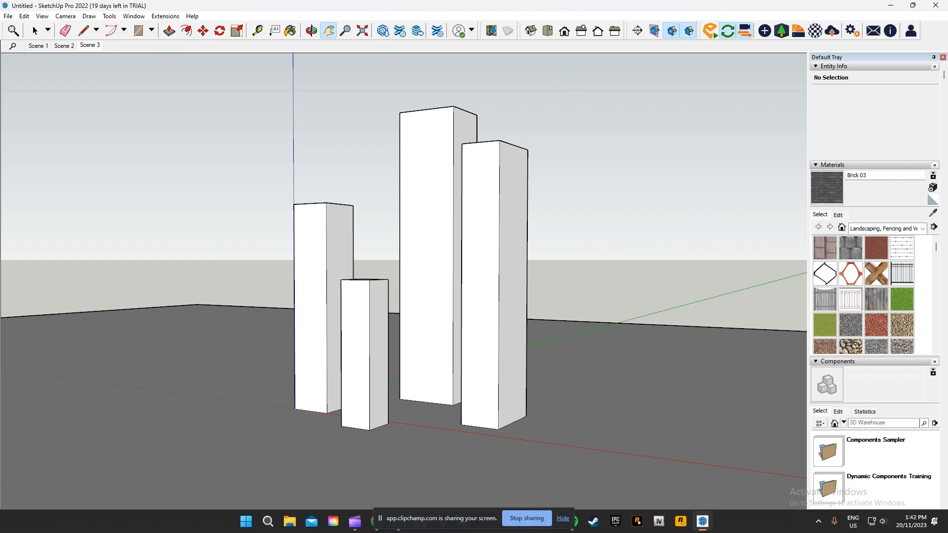
{"action": "mouse_move", "coordinate": [702, 521]}
{"action": "left_click", "coordinate": [736, 476]}
{"action": "mouse_move", "coordinate": [504, 141]}
{"action": "left_mouse_down"}
{"action": "mouse_move", "coordinate": [915, 237]}
{"action": "mouse_move", "coordinate": [912, 248]}
{"action": "left_mouse_up"}
{"action": "left_click", "coordinate": [148, 232]}
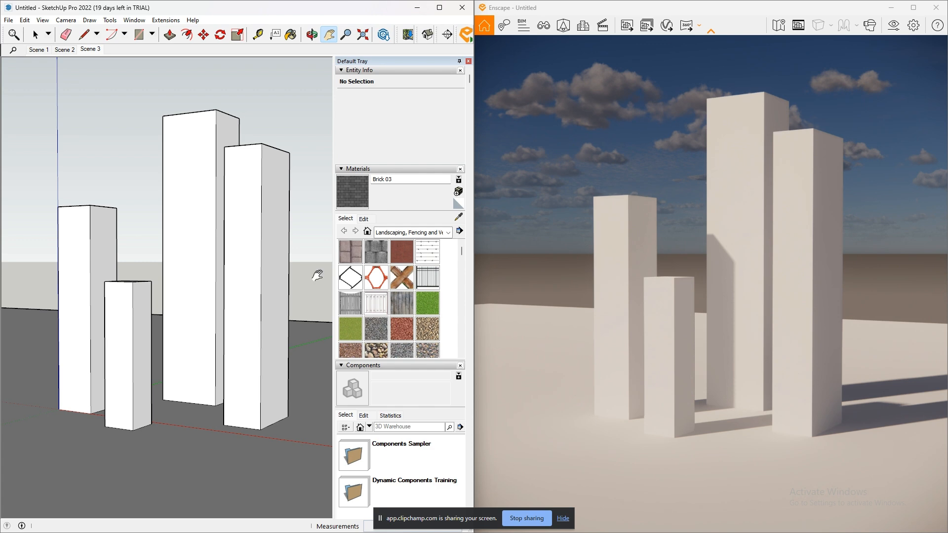
{"action": "left_click_drag", "start_coordinate": [452, 34], "coordinate": [17, 69]}
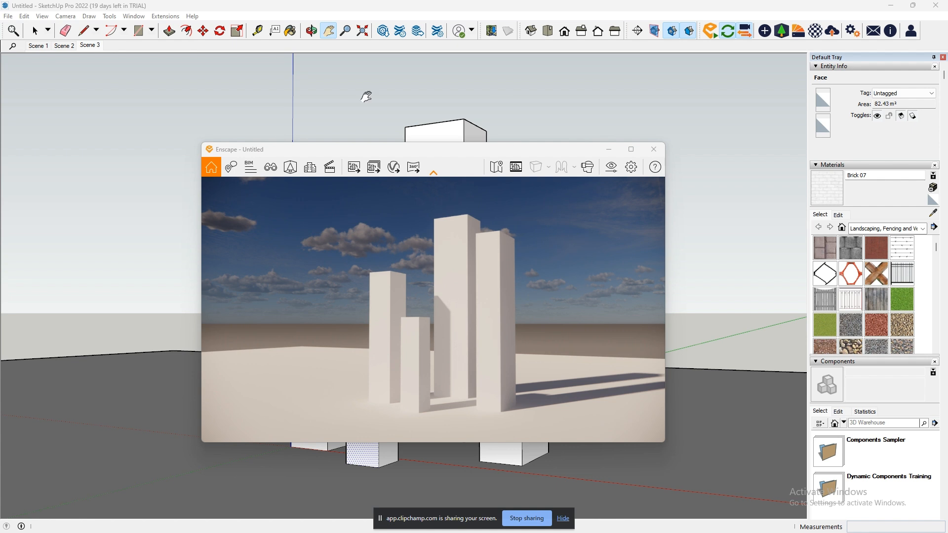
{"action": "mouse_move", "coordinate": [447, 150]}
{"action": "left_mouse_down"}
{"action": "mouse_move", "coordinate": [566, 132]}
{"action": "mouse_move", "coordinate": [489, 112]}
{"action": "mouse_move", "coordinate": [454, 135]}
{"action": "mouse_move", "coordinate": [600, 170]}
{"action": "mouse_move", "coordinate": [447, 152]}
{"action": "mouse_move", "coordinate": [461, 160]}
{"action": "left_mouse_up"}
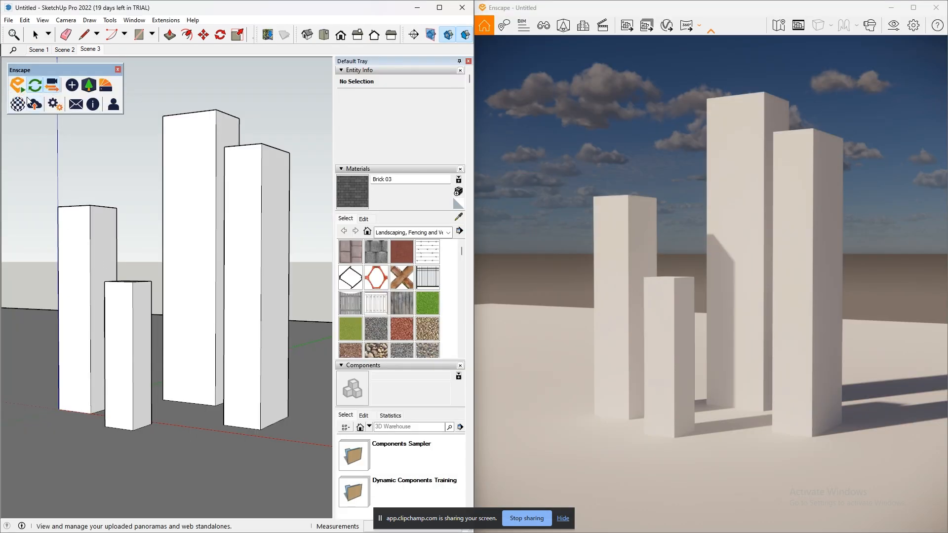
- With view synchronization temporarily off, try removing the tallest tower by pushing its front face back 7795 mm
{"action": "left_click", "coordinate": [52, 89]}
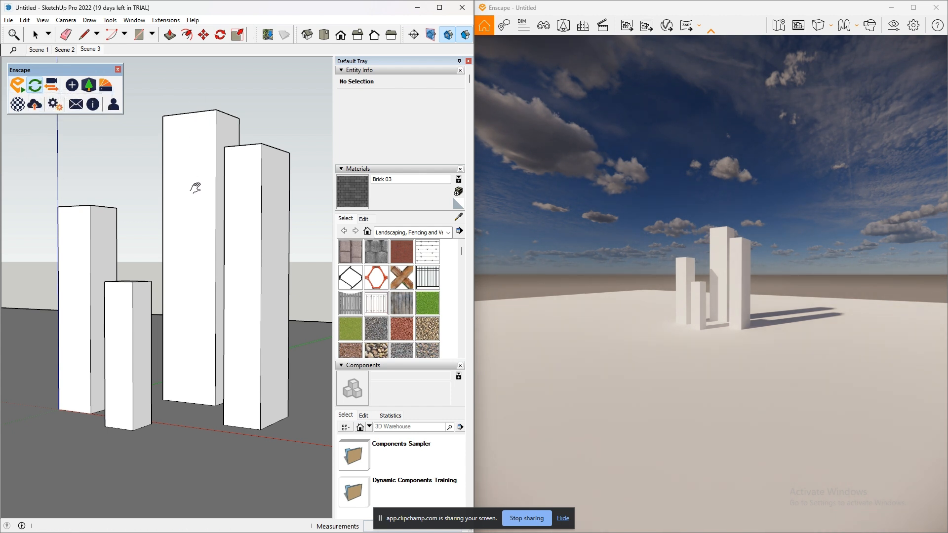
{"action": "left_click", "coordinate": [169, 34]}
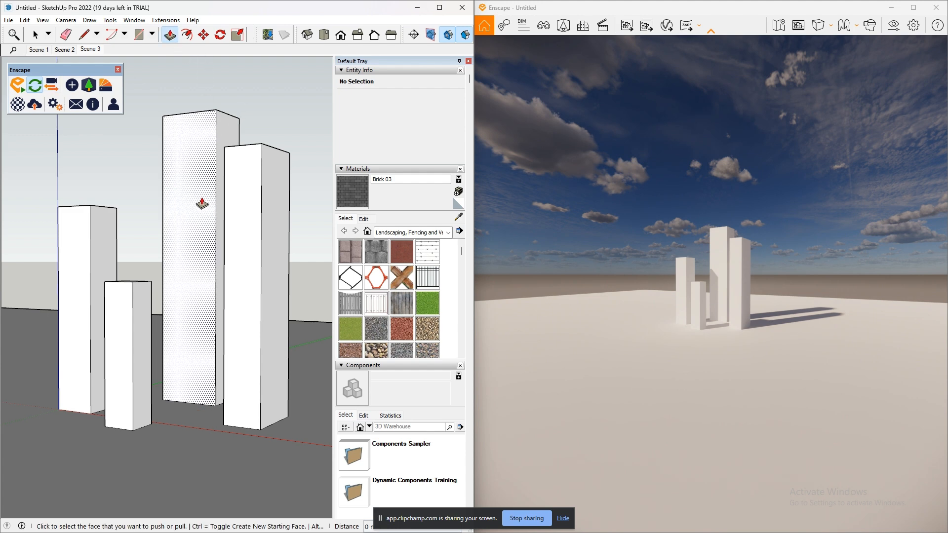
{"action": "left_click_drag", "start_coordinate": [197, 140], "coordinate": [254, 148]}
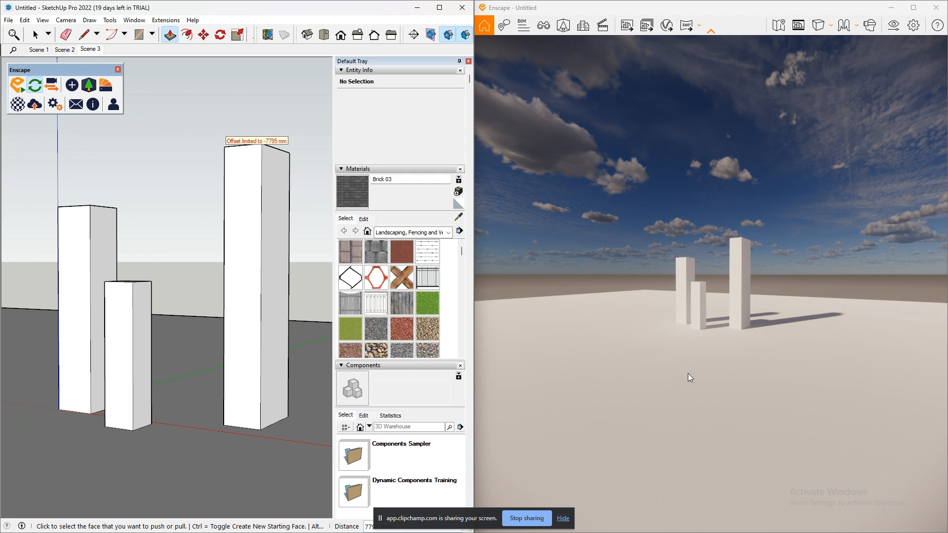
{"action": "key", "text": "ctrl+z"}
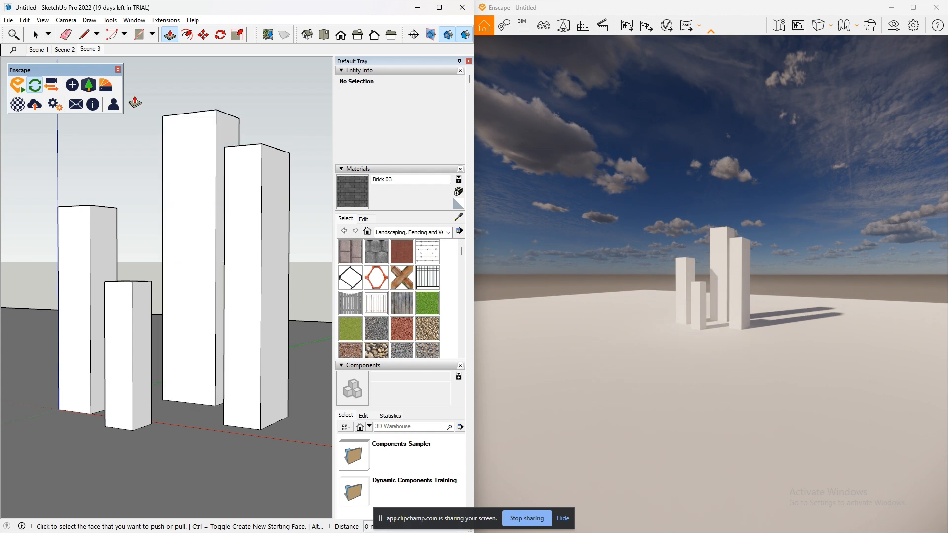
{"action": "left_click", "coordinate": [207, 171]}
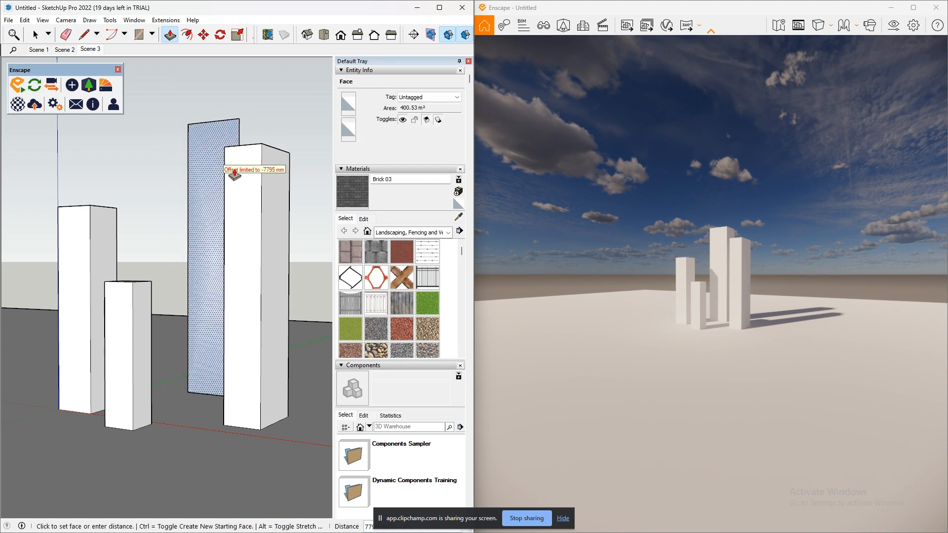
{"action": "left_click", "coordinate": [232, 173]}
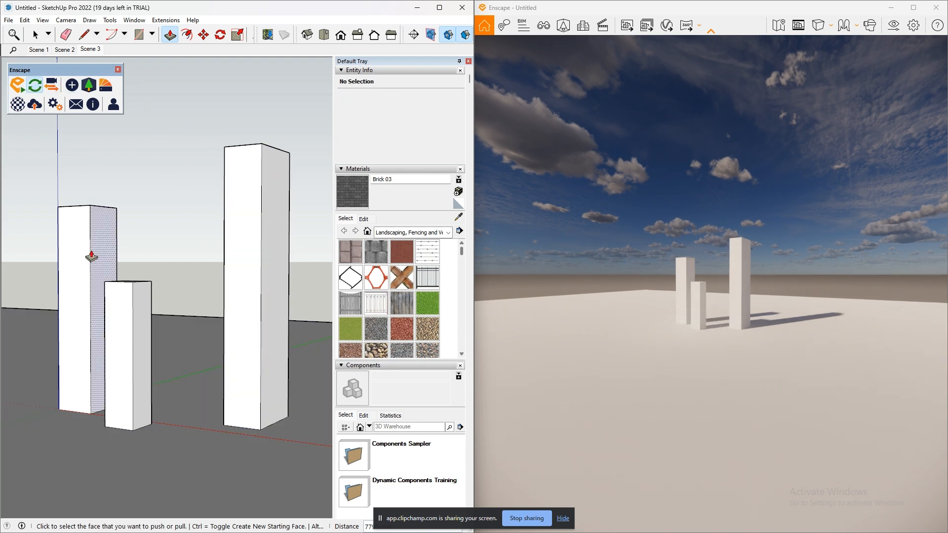
{"action": "key", "text": "ctrl+z"}
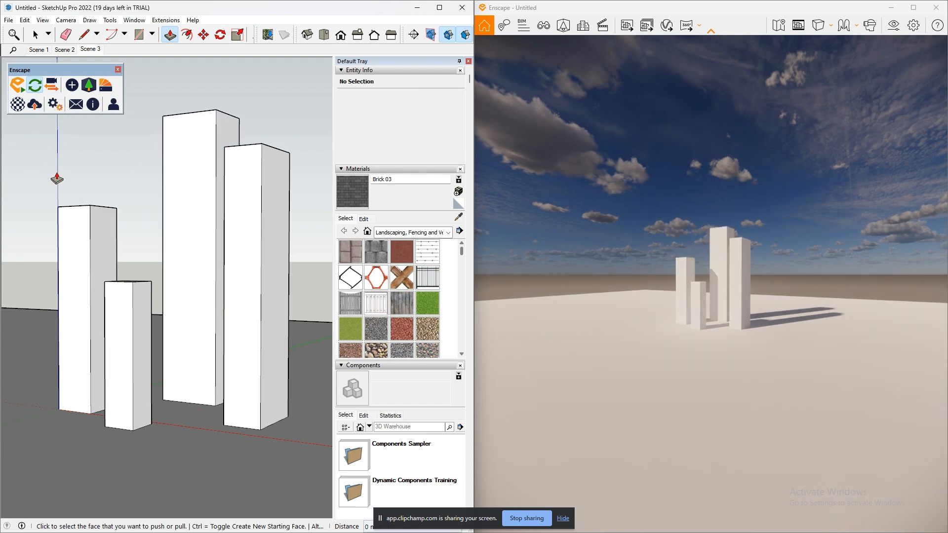
{"action": "left_click", "coordinate": [52, 87]}
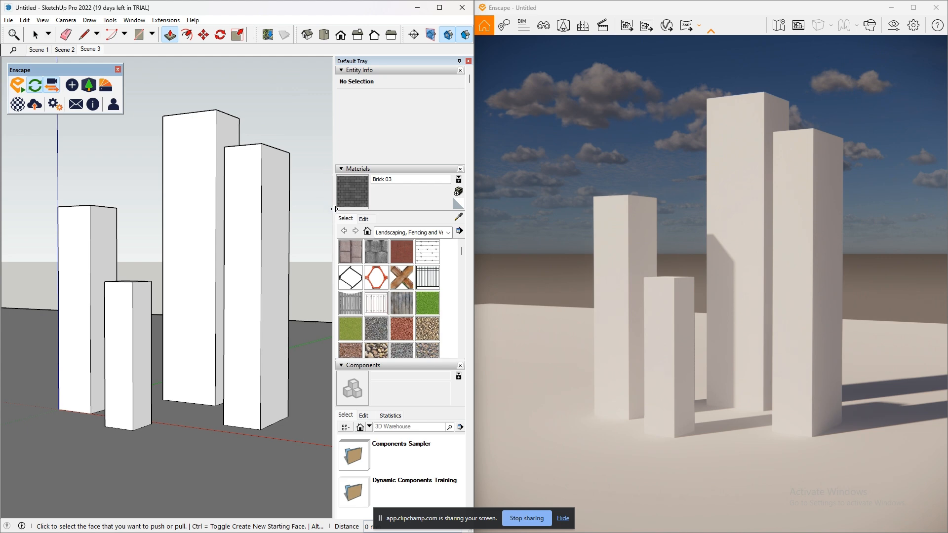
- Orbit around the four towers and zoom in to examine how the Enscape render follows the SketchUp view
{"action": "key", "text": "o"}
{"action": "mouse_move", "coordinate": [123, 324]}
{"action": "left_mouse_down"}
{"action": "mouse_move", "coordinate": [277, 334]}
{"action": "mouse_move", "coordinate": [191, 338]}
{"action": "mouse_move", "coordinate": [256, 277]}
{"action": "mouse_move", "coordinate": [2, 357]}
{"action": "mouse_move", "coordinate": [67, 296]}
{"action": "mouse_move", "coordinate": [523, 281]}
{"action": "left_mouse_up"}
{"action": "key", "text": "p"}
{"action": "scroll", "coordinate": [152, 297], "scroll_direction": "down", "scroll_amount": 3}
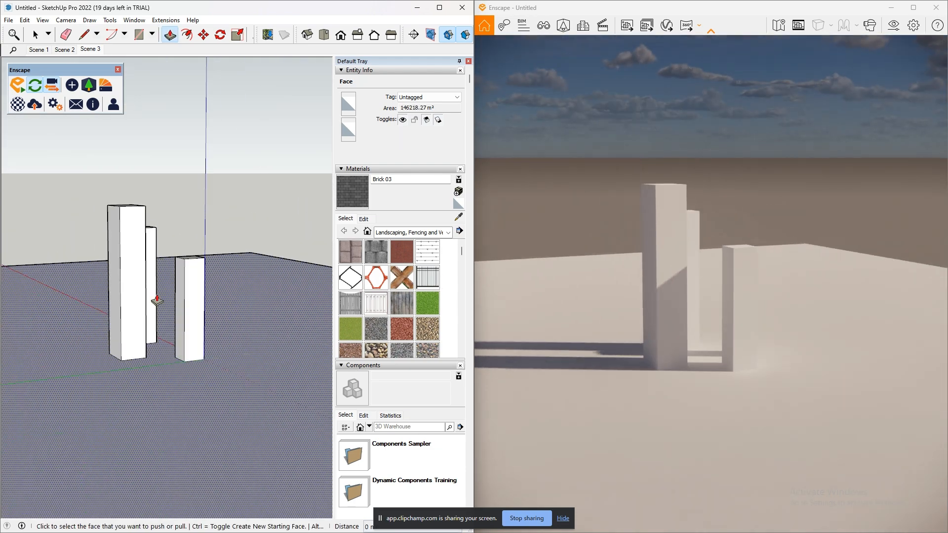
{"action": "scroll", "coordinate": [152, 302], "scroll_direction": "up", "scroll_amount": 6}
{"action": "mouse_move", "coordinate": [155, 304]}
{"action": "middle_mouse_down"}
{"action": "mouse_move", "coordinate": [239, 332]}
{"action": "mouse_move", "coordinate": [115, 310]}
{"action": "mouse_move", "coordinate": [31, 309]}
{"action": "middle_mouse_up"}
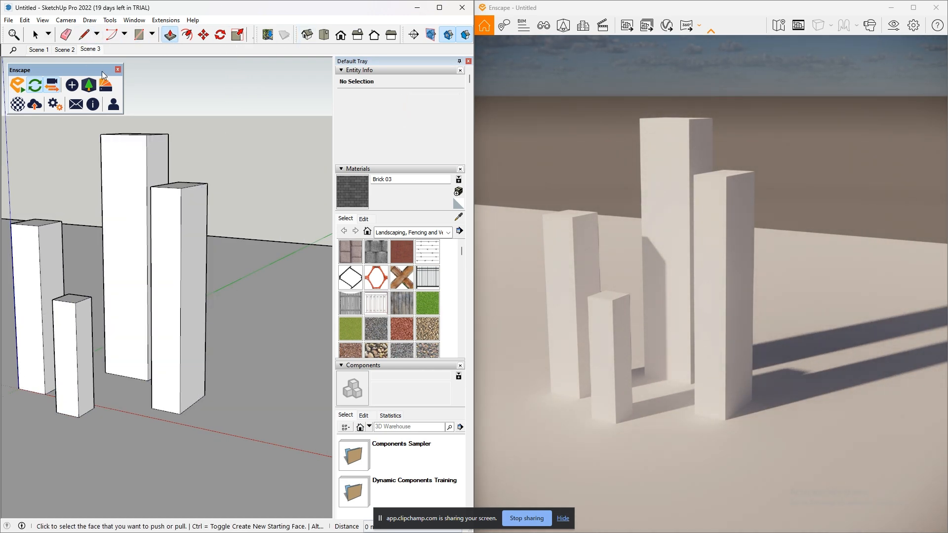
{"action": "mouse_move", "coordinate": [150, 222]}
{"action": "middle_mouse_down", "text": "shift"}
{"action": "mouse_move", "coordinate": [239, 249]}
{"action": "mouse_move", "coordinate": [227, 244]}
{"action": "middle_mouse_up", "text": "shift"}
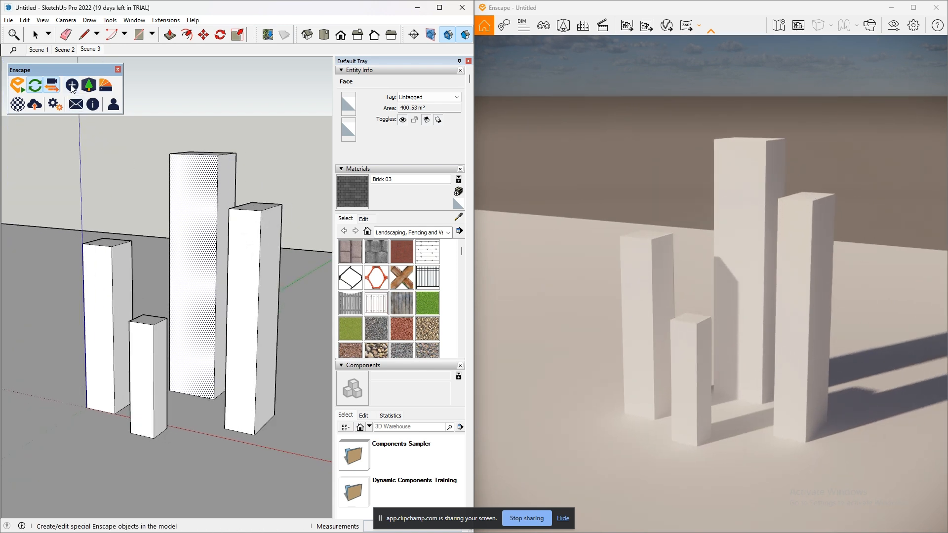
- Try an Enscape rectangular light on the ground aimed at the tallest tower, and delete it again
{"action": "left_click", "coordinate": [72, 88]}
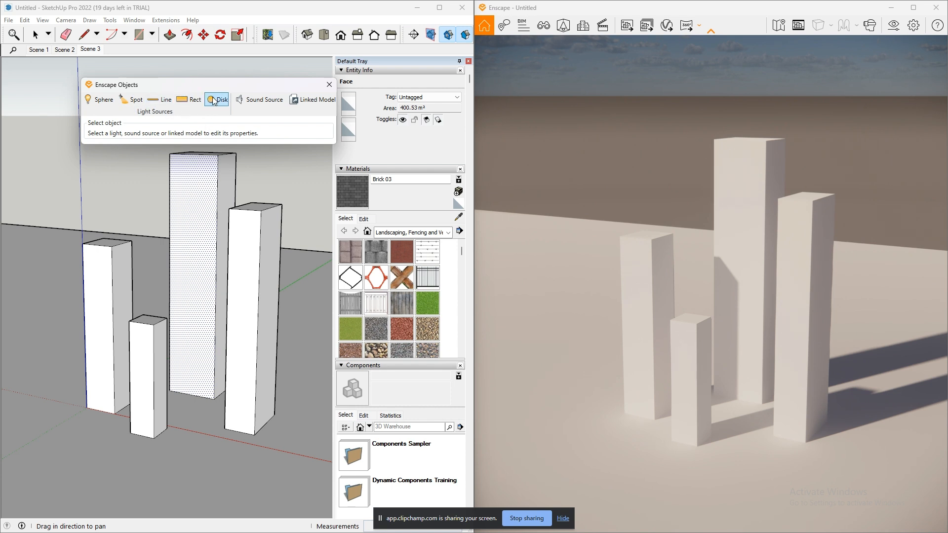
{"action": "scroll", "coordinate": [93, 222], "scroll_direction": "down", "scroll_amount": 3}
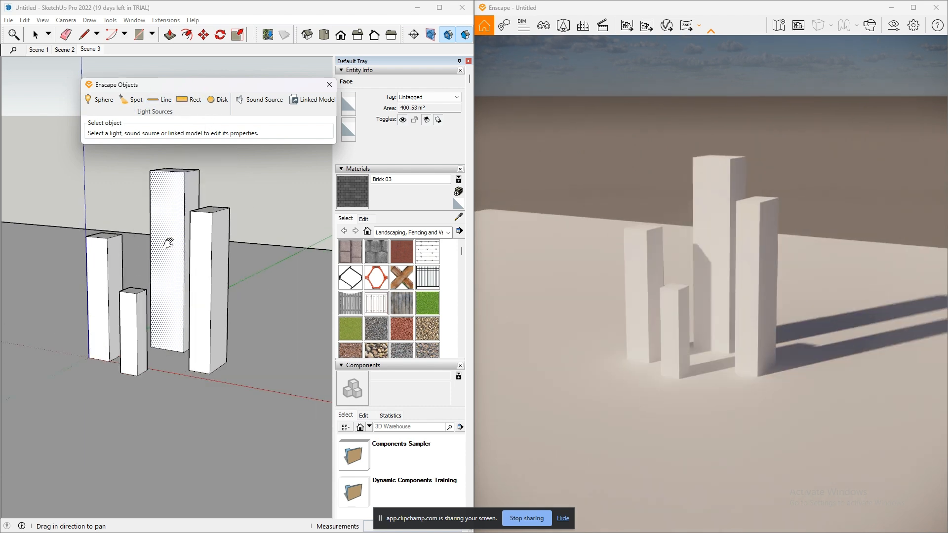
{"action": "left_click", "coordinate": [179, 102]}
{"action": "scroll", "coordinate": [157, 374], "scroll_direction": "up", "scroll_amount": 5}
{"action": "left_click", "coordinate": [152, 372]}
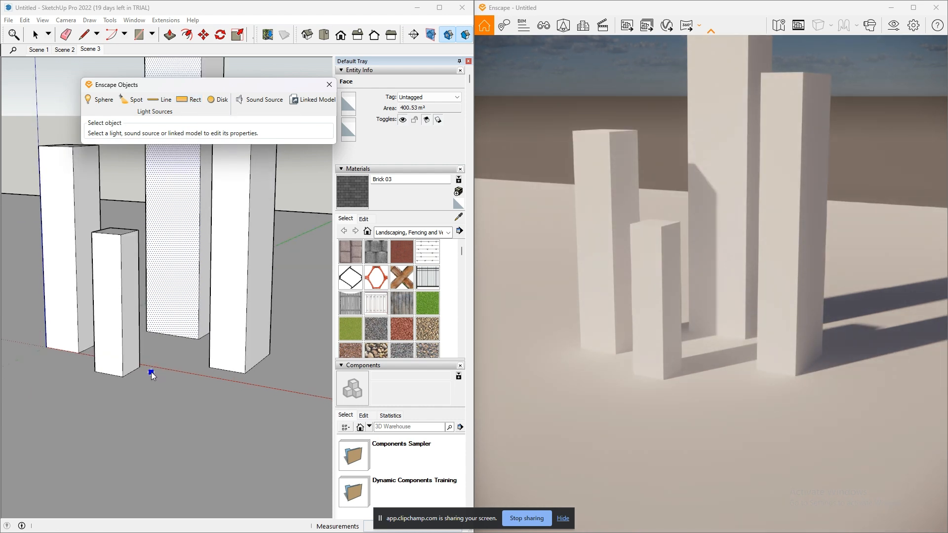
{"action": "left_click", "coordinate": [210, 379]}
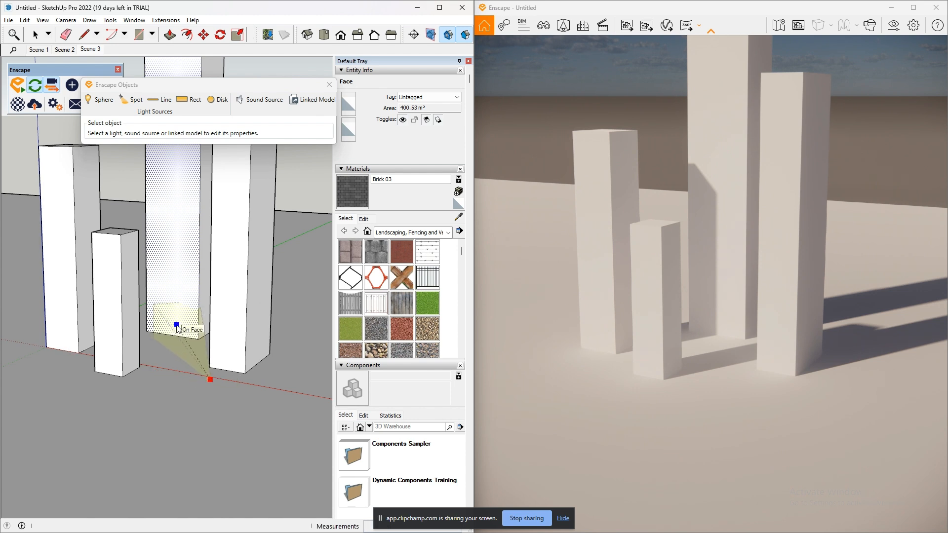
{"action": "left_click", "coordinate": [173, 307]}
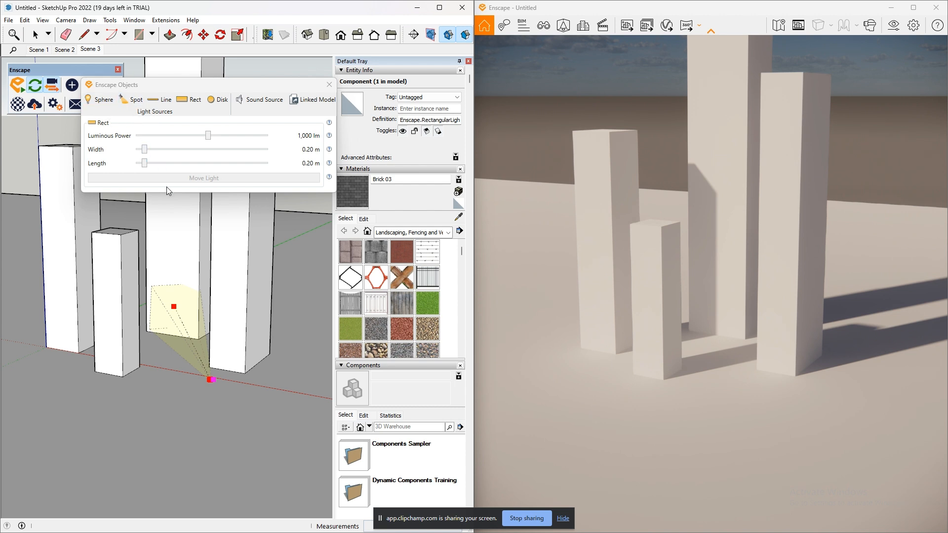
{"action": "key", "text": "Delete"}
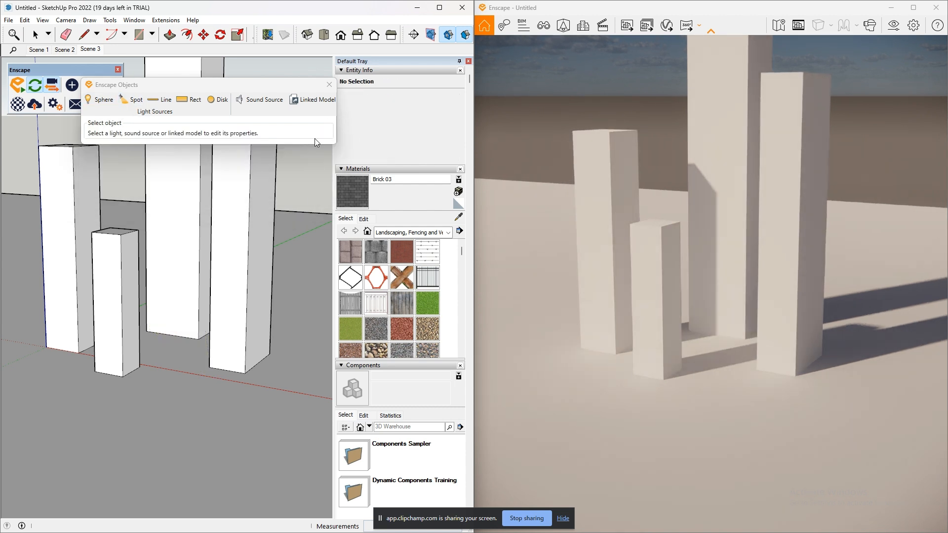
{"action": "left_click", "coordinate": [330, 87]}
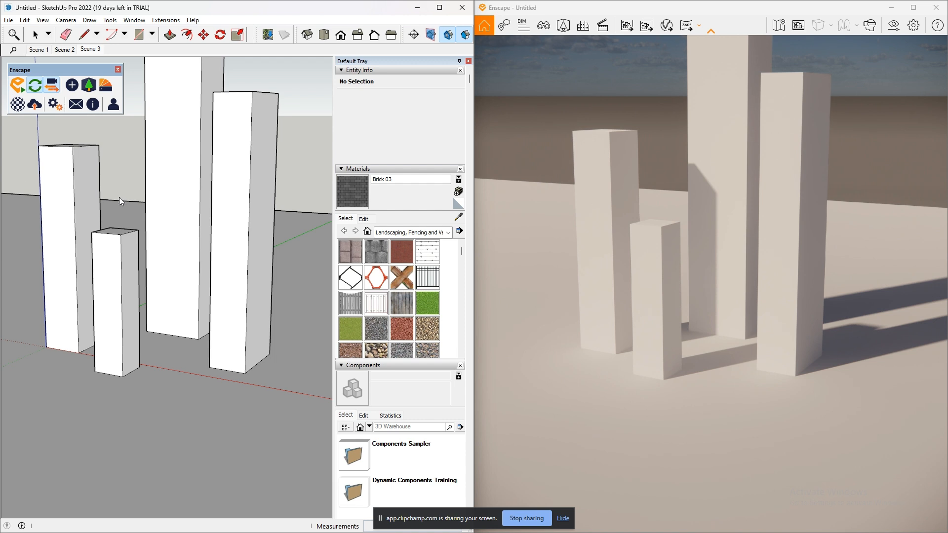
- Place the Enscape asset of a standing adult man talking on the phone on the ground beside the shortest tower
{"action": "left_click", "coordinate": [87, 85]}
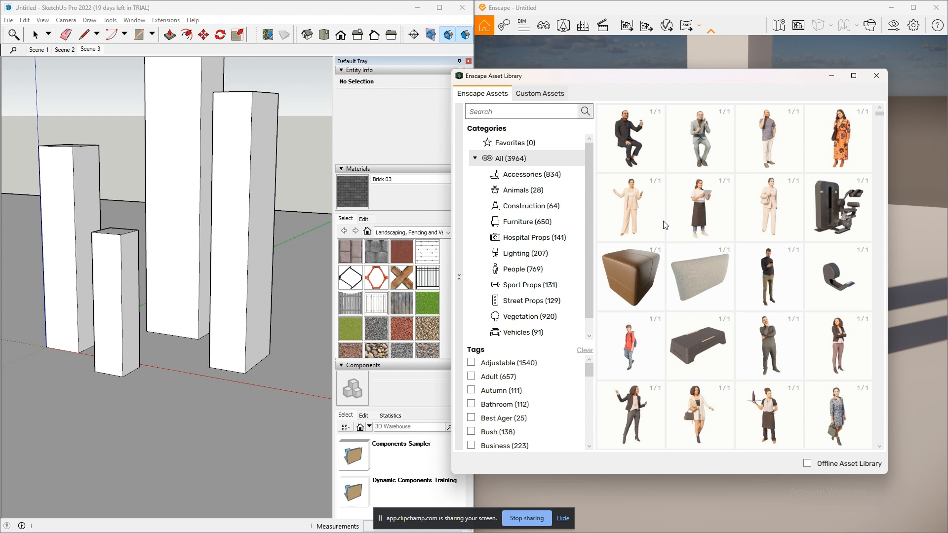
{"action": "mouse_move", "coordinate": [759, 153]}
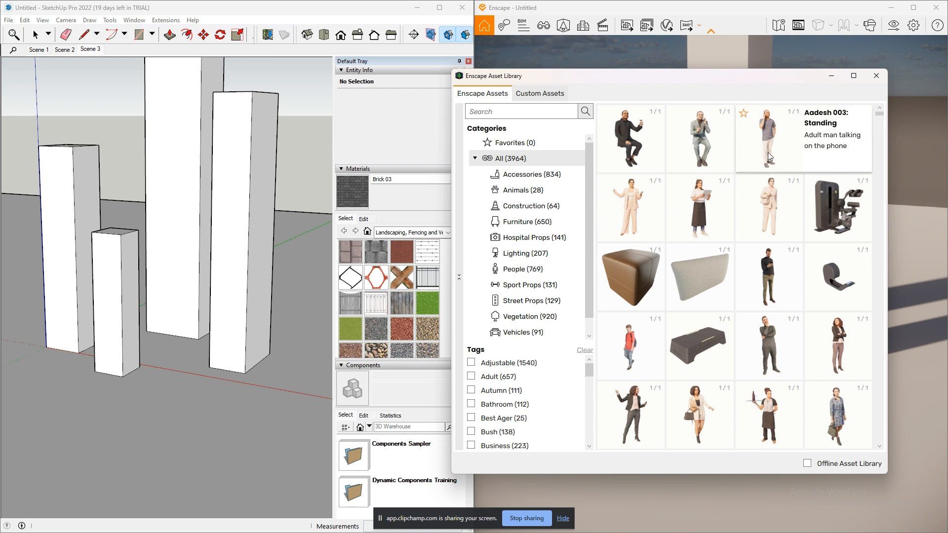
{"action": "left_click", "coordinate": [767, 133]}
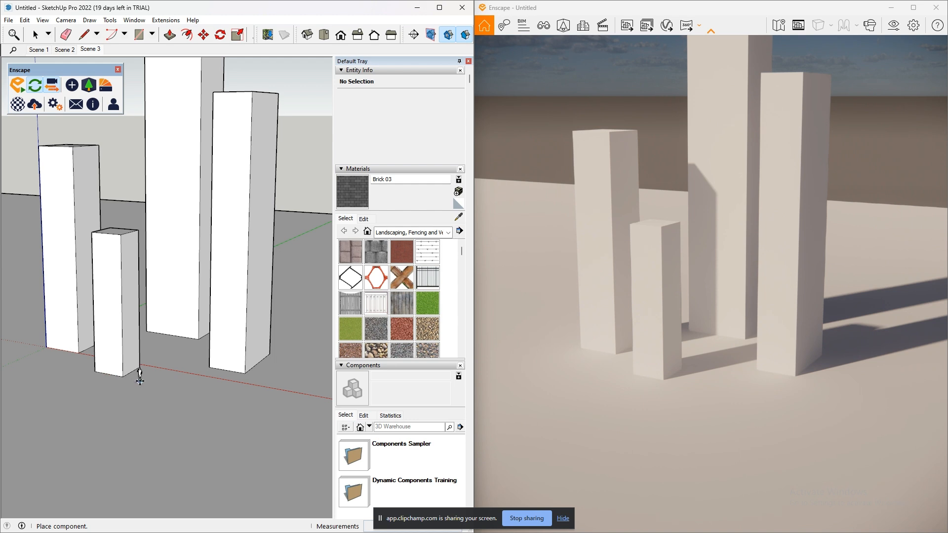
{"action": "left_click", "coordinate": [143, 363]}
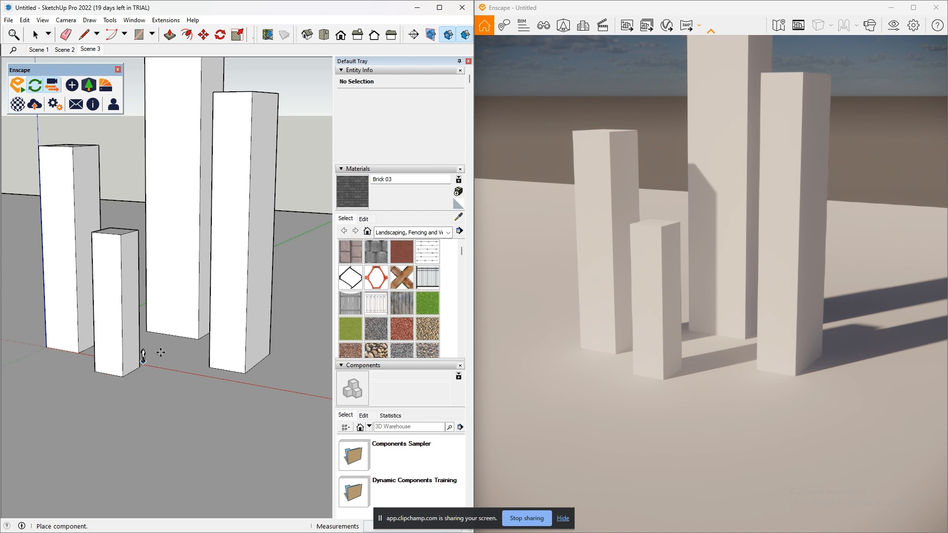
{"action": "left_click", "coordinate": [141, 379]}
{"action": "key", "text": "Escape"}
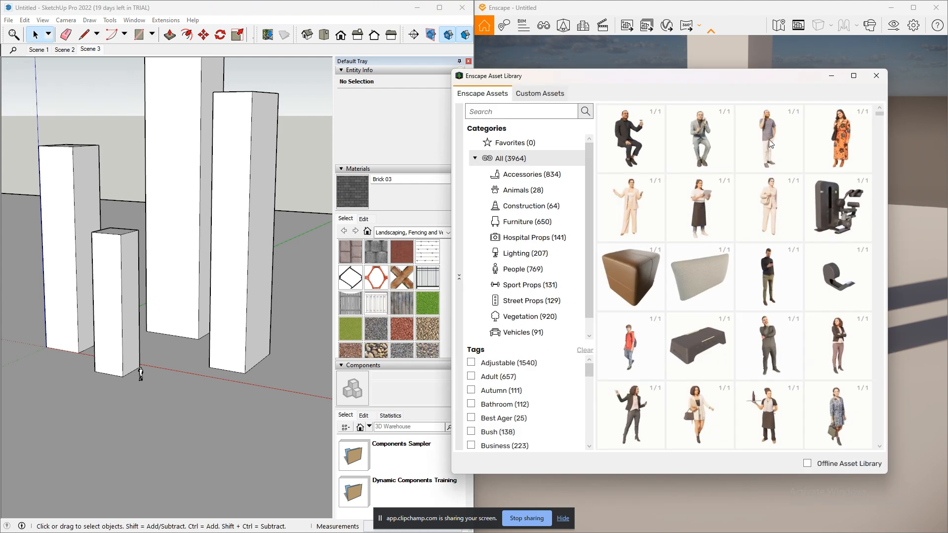
{"action": "left_click", "coordinate": [831, 76]}
- Examine the placed man up close and from a lower angle in the model and the render
{"action": "scroll", "coordinate": [132, 381], "scroll_direction": "up", "scroll_amount": 5}
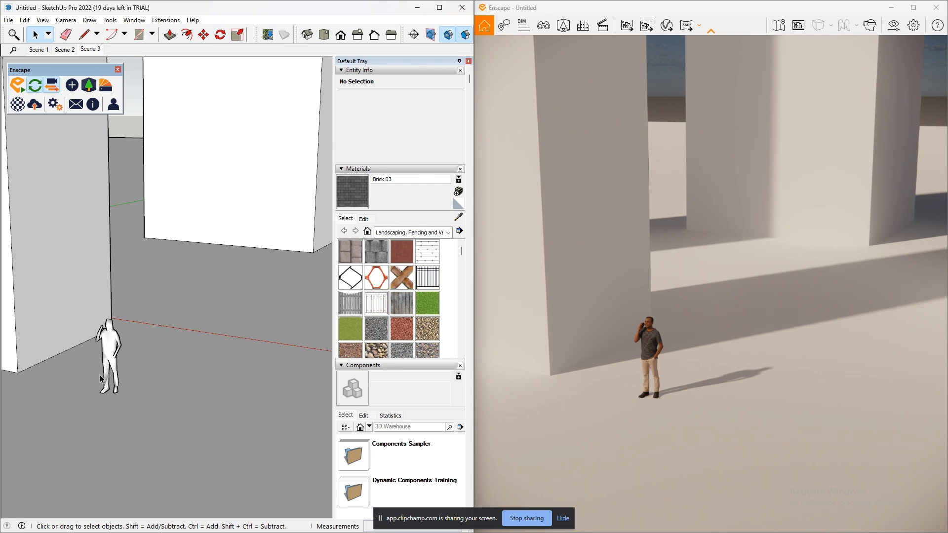
{"action": "scroll", "coordinate": [106, 336], "scroll_direction": "up", "scroll_amount": 5}
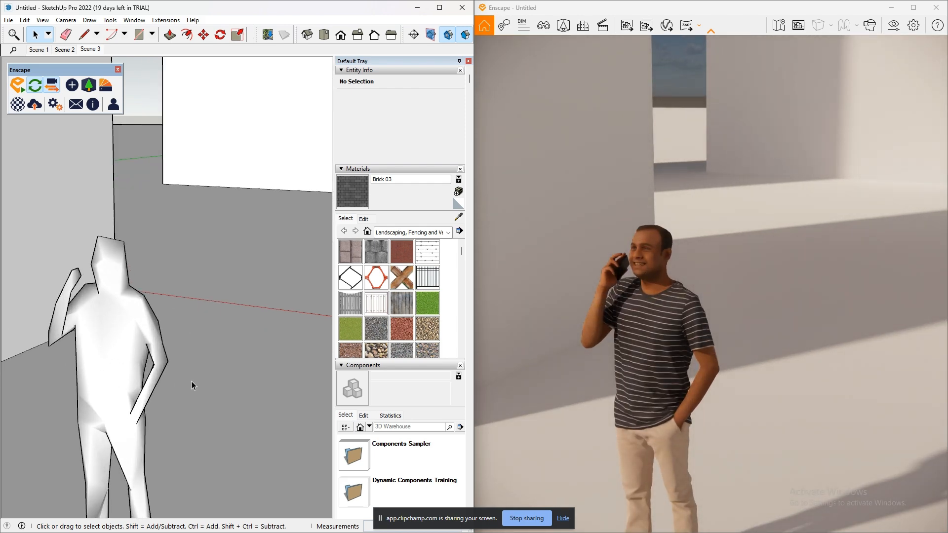
{"action": "mouse_move", "coordinate": [199, 385]}
{"action": "middle_mouse_down"}
{"action": "mouse_move", "coordinate": [142, 376]}
{"action": "mouse_move", "coordinate": [247, 342]}
{"action": "mouse_move", "coordinate": [340, 329]}
{"action": "mouse_move", "coordinate": [312, 303]}
{"action": "mouse_move", "coordinate": [169, 312]}
{"action": "mouse_move", "coordinate": [133, 332]}
{"action": "mouse_move", "coordinate": [233, 381]}
{"action": "mouse_move", "coordinate": [185, 324]}
{"action": "mouse_move", "coordinate": [185, 210]}
{"action": "middle_mouse_up"}
{"action": "scroll", "coordinate": [183, 326], "scroll_direction": "down", "scroll_amount": 8}
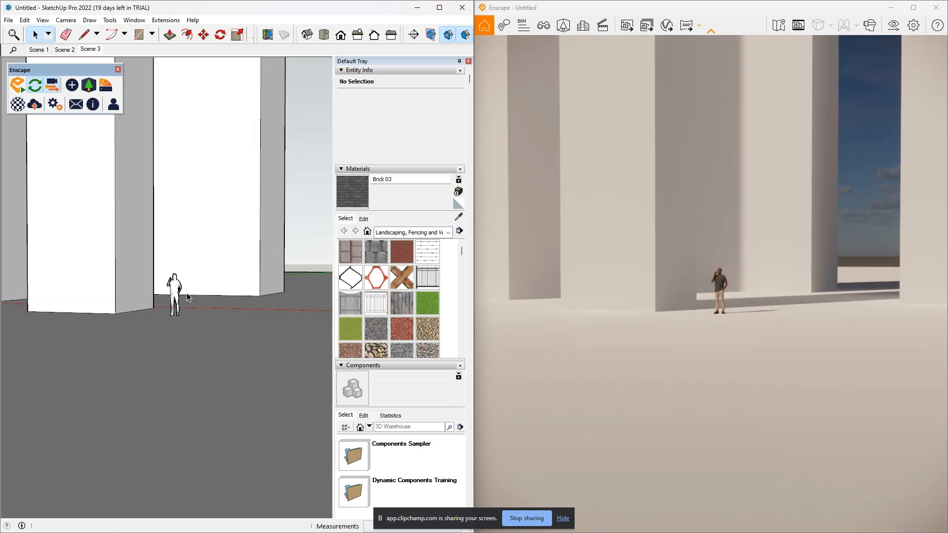
{"action": "scroll", "coordinate": [189, 299], "scroll_direction": "up", "scroll_amount": 5}
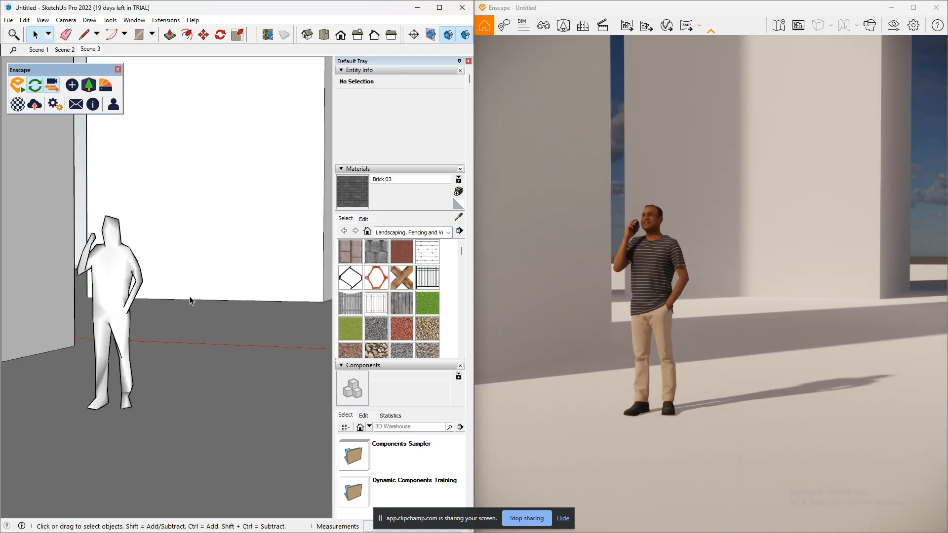
- Import the Brick 07 material from the Enscape Material Library into the model and close the library
{"action": "scroll", "coordinate": [197, 316], "scroll_direction": "up", "scroll_amount": 5}
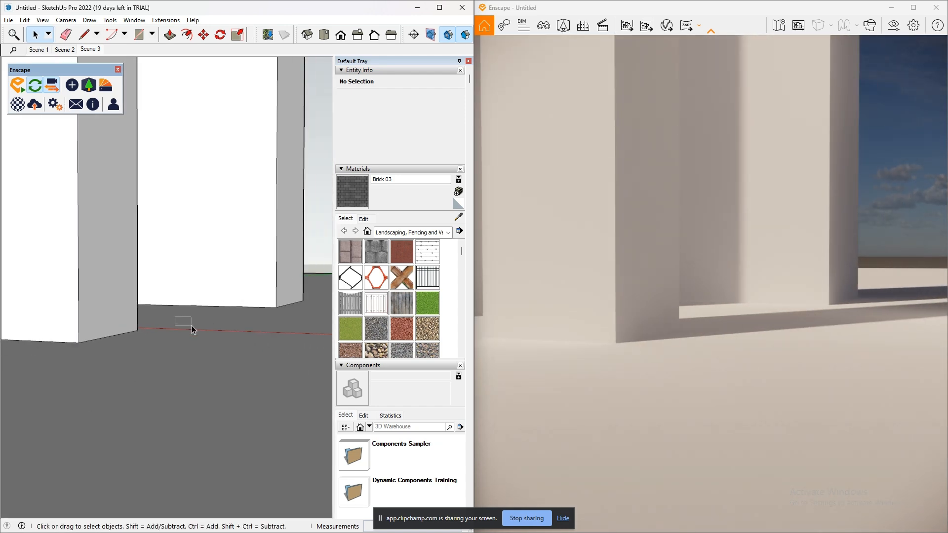
{"action": "mouse_move", "coordinate": [174, 263]}
{"action": "middle_mouse_down", "text": "shift"}
{"action": "mouse_move", "coordinate": [156, 269]}
{"action": "mouse_move", "coordinate": [227, 317]}
{"action": "middle_mouse_up", "text": "shift"}
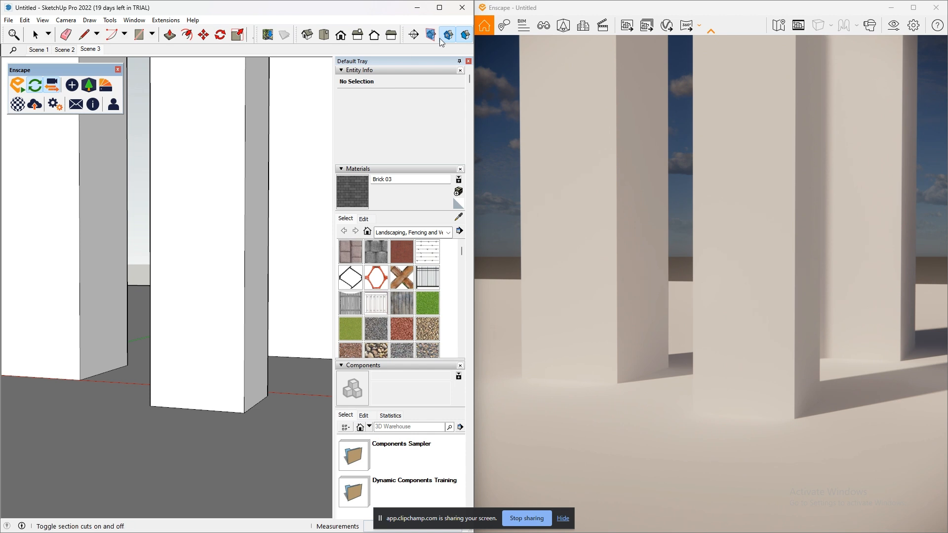
{"action": "left_click", "coordinate": [105, 87]}
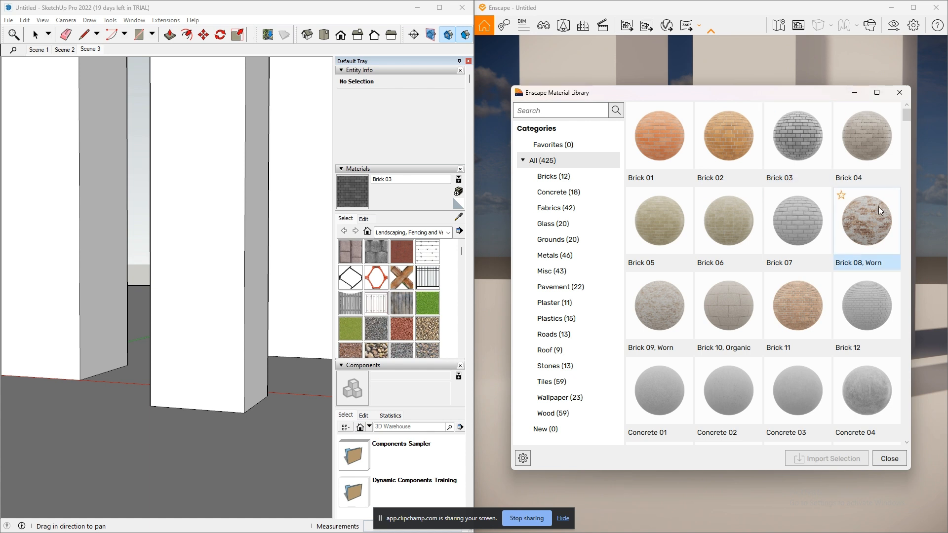
{"action": "left_click", "coordinate": [788, 227]}
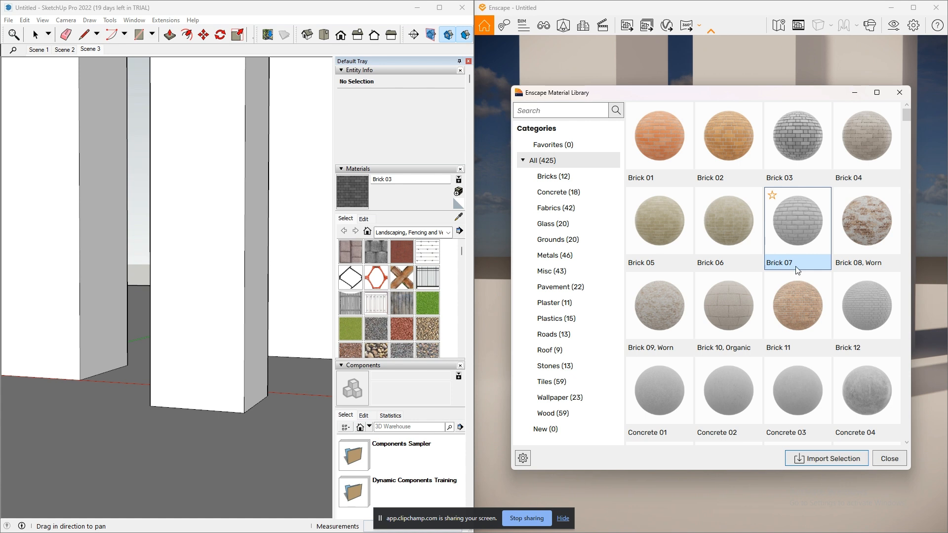
{"action": "left_click", "coordinate": [810, 462]}
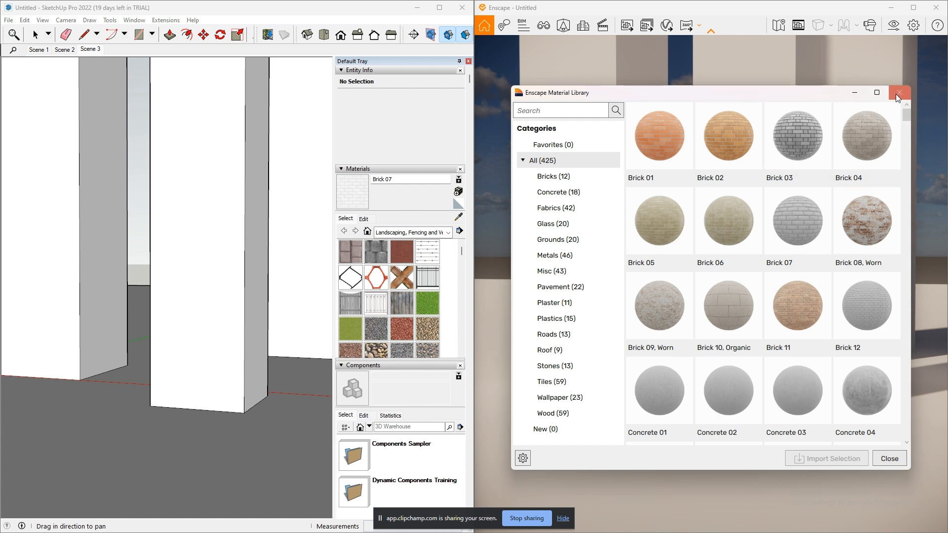
{"action": "left_click", "coordinate": [857, 92]}
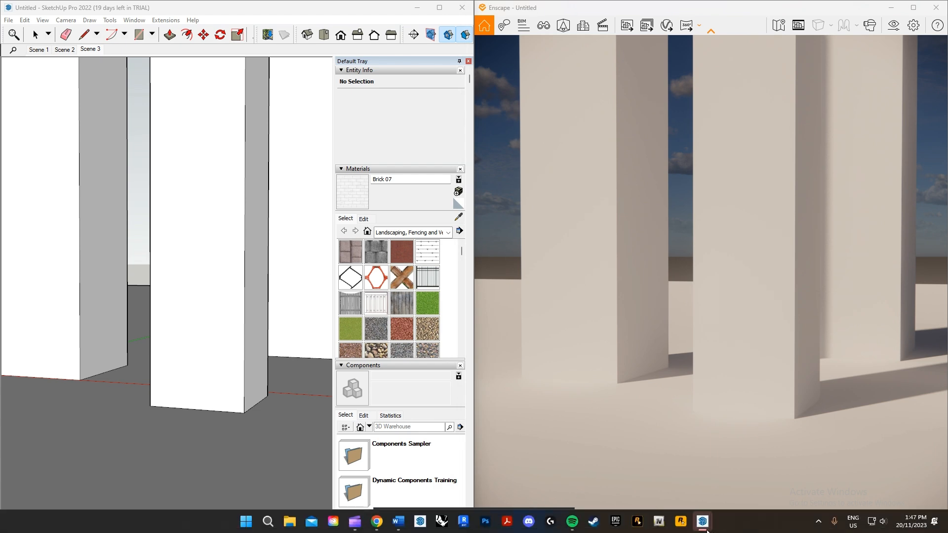
{"action": "mouse_move", "coordinate": [703, 520]}
{"action": "left_click", "coordinate": [822, 468]}
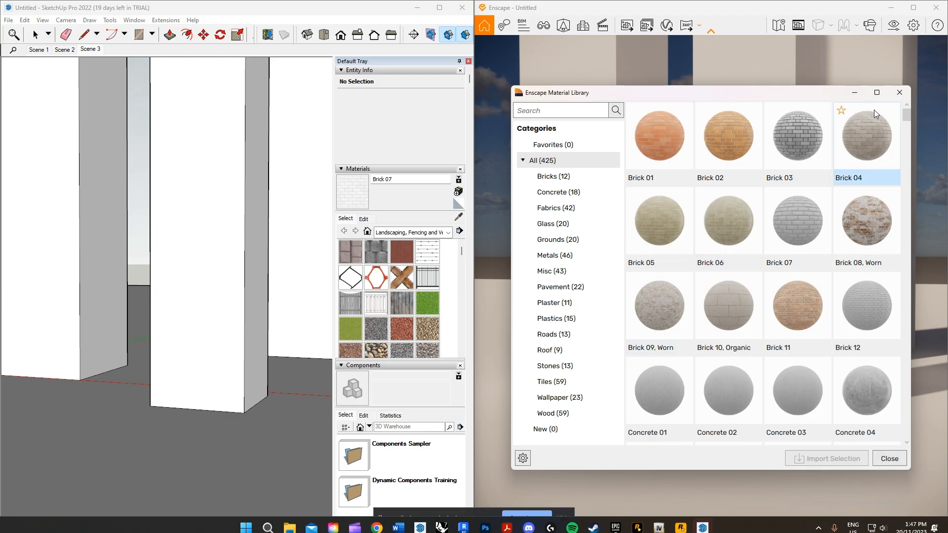
{"action": "left_click", "coordinate": [899, 95]}
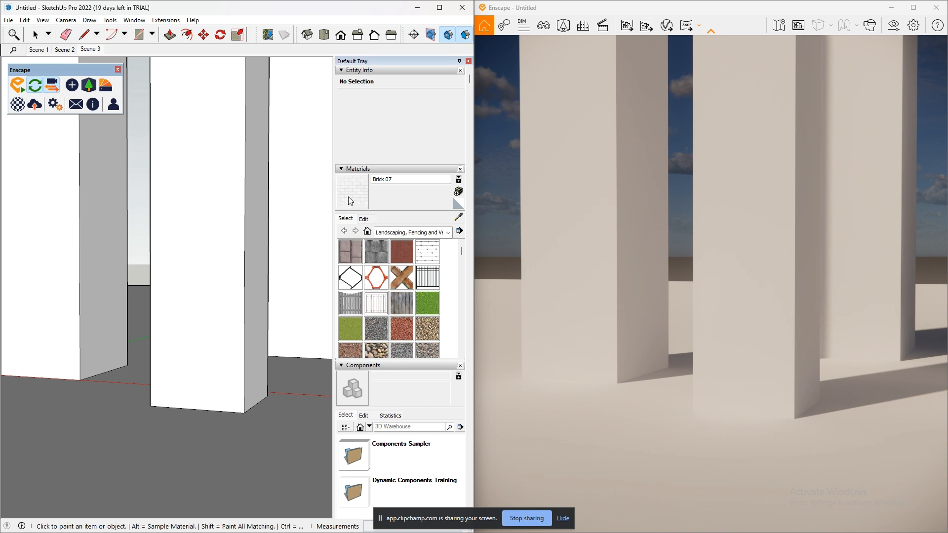
- Paint the front face and the adjoining side face of the shortest tower with Brick 07
{"action": "right_click", "coordinate": [196, 201]}
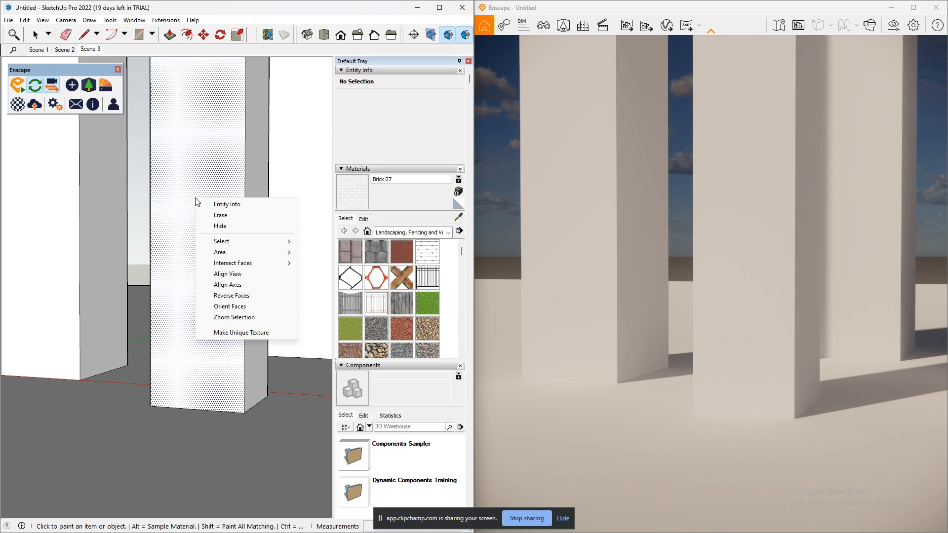
{"action": "left_click", "coordinate": [213, 170]}
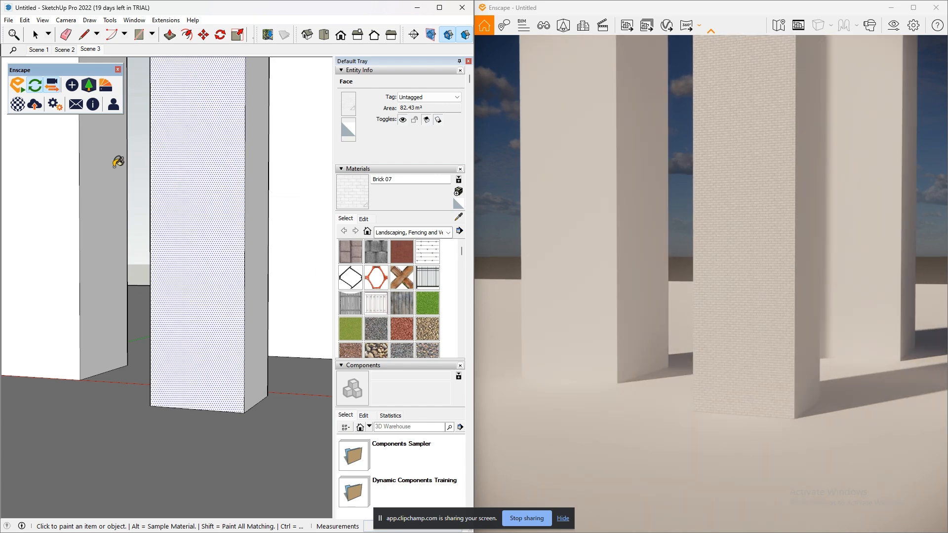
{"action": "left_click", "coordinate": [259, 220]}
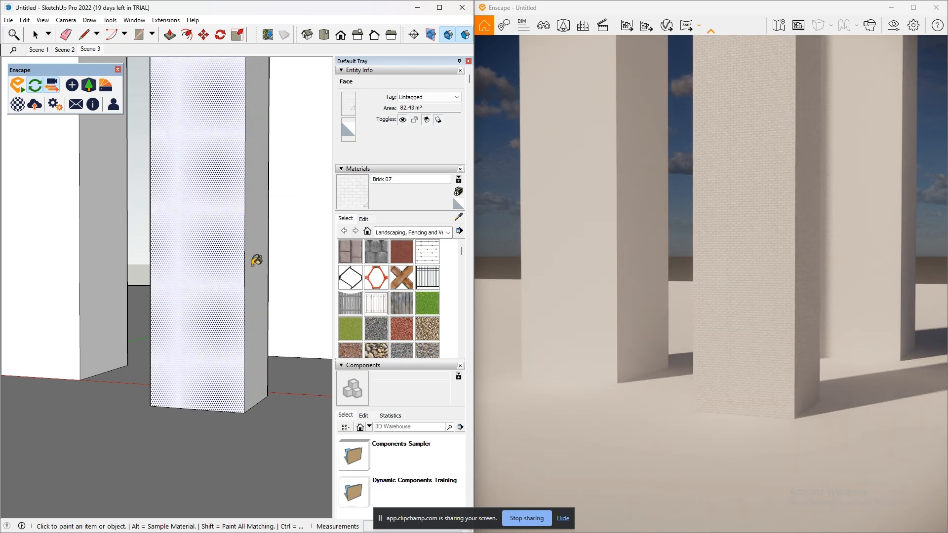
- Examine the brick texture on the shortest tower up close and from several angles in the model and the render
{"action": "scroll", "coordinate": [213, 275], "scroll_direction": "up", "scroll_amount": 5}
{"action": "mouse_move", "coordinate": [257, 295]}
{"action": "middle_mouse_down"}
{"action": "mouse_move", "coordinate": [197, 300]}
{"action": "mouse_move", "coordinate": [286, 288]}
{"action": "middle_mouse_up"}
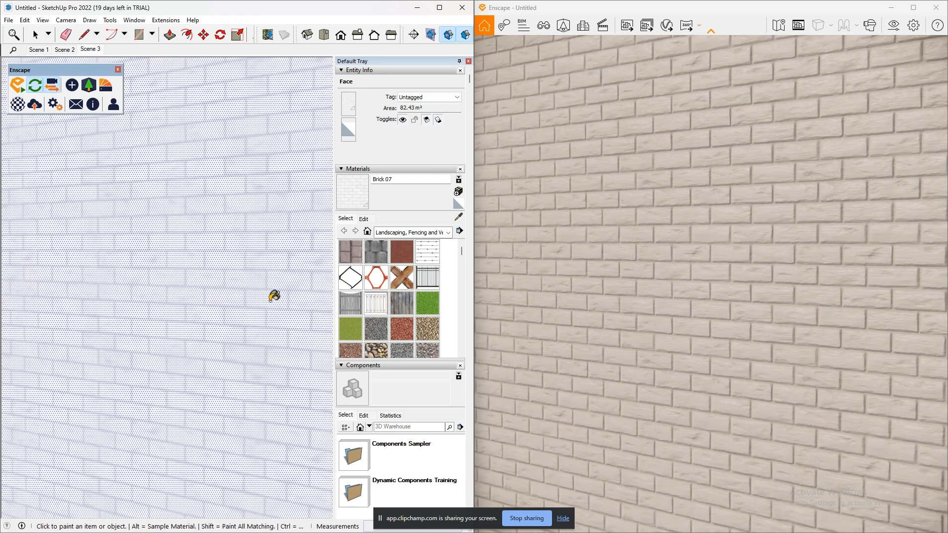
{"action": "scroll", "coordinate": [270, 309], "scroll_direction": "up", "scroll_amount": 2}
{"action": "scroll", "coordinate": [269, 310], "scroll_direction": "down", "scroll_amount": 5}
{"action": "middle_click_drag", "start_coordinate": [269, 311], "coordinate": [168, 313]}
{"action": "scroll", "coordinate": [225, 314], "scroll_direction": "up", "scroll_amount": 5}
{"action": "mouse_move", "coordinate": [225, 315]}
{"action": "middle_mouse_down"}
{"action": "mouse_move", "coordinate": [241, 331]}
{"action": "mouse_move", "coordinate": [715, 309]}
{"action": "middle_mouse_up"}
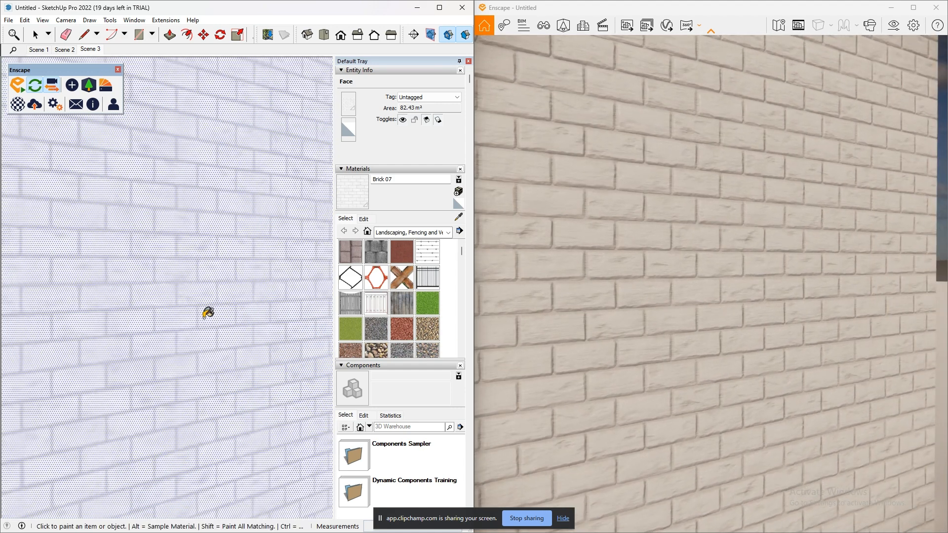
{"action": "scroll", "coordinate": [207, 312], "scroll_direction": "down", "scroll_amount": 3}
{"action": "middle_click_drag", "start_coordinate": [207, 313], "coordinate": [291, 299]}
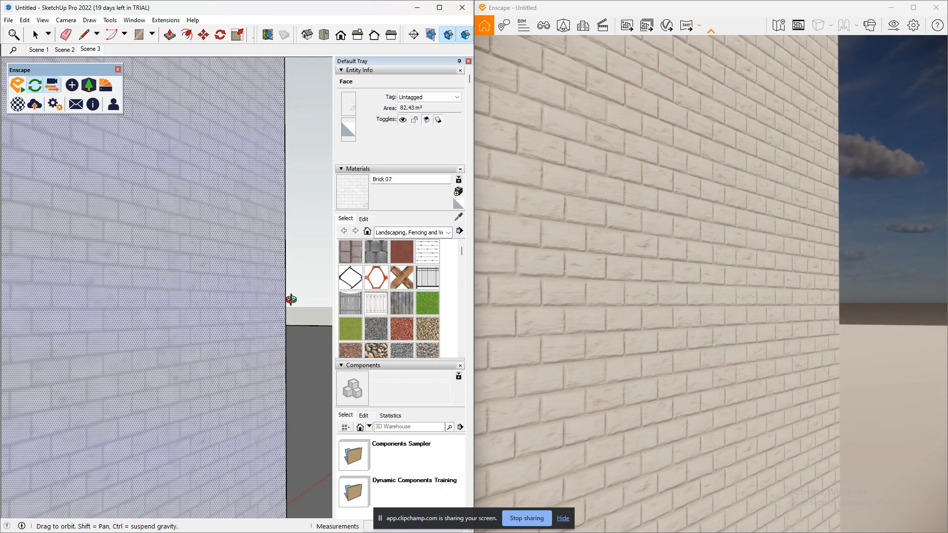
{"action": "mouse_move", "coordinate": [219, 355]}
{"action": "middle_mouse_down"}
{"action": "mouse_move", "coordinate": [187, 373]}
{"action": "mouse_move", "coordinate": [87, 343]}
{"action": "mouse_move", "coordinate": [116, 328]}
{"action": "mouse_move", "coordinate": [99, 310]}
{"action": "middle_mouse_up"}
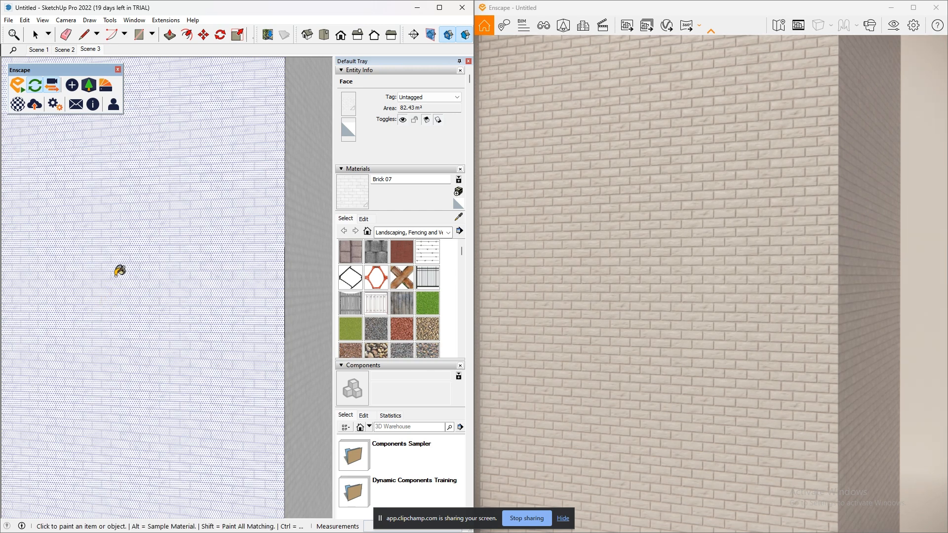
- Set the displacement map amount of the Brick 07 material to 0.02 in the Enscape Material Editor
{"action": "left_click", "coordinate": [18, 110]}
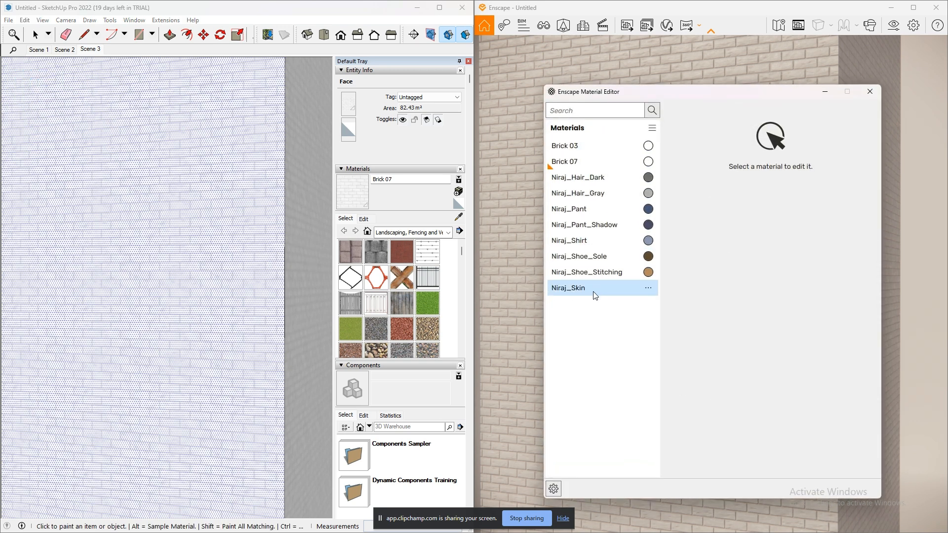
{"action": "left_click", "coordinate": [571, 161]}
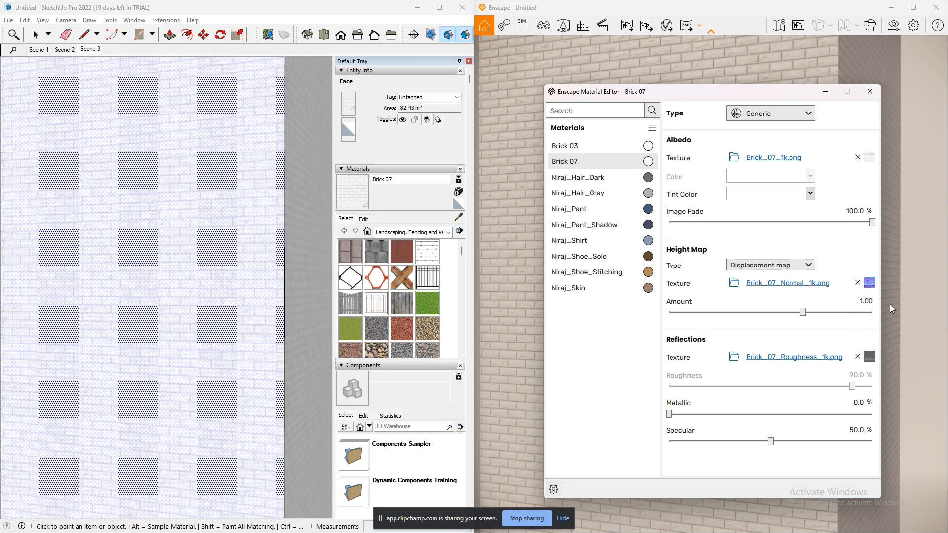
{"action": "mouse_move", "coordinate": [753, 411]}
{"action": "left_click_drag", "start_coordinate": [803, 312], "coordinate": [734, 314]}
{"action": "left_click_drag", "start_coordinate": [644, 94], "coordinate": [191, 153]}
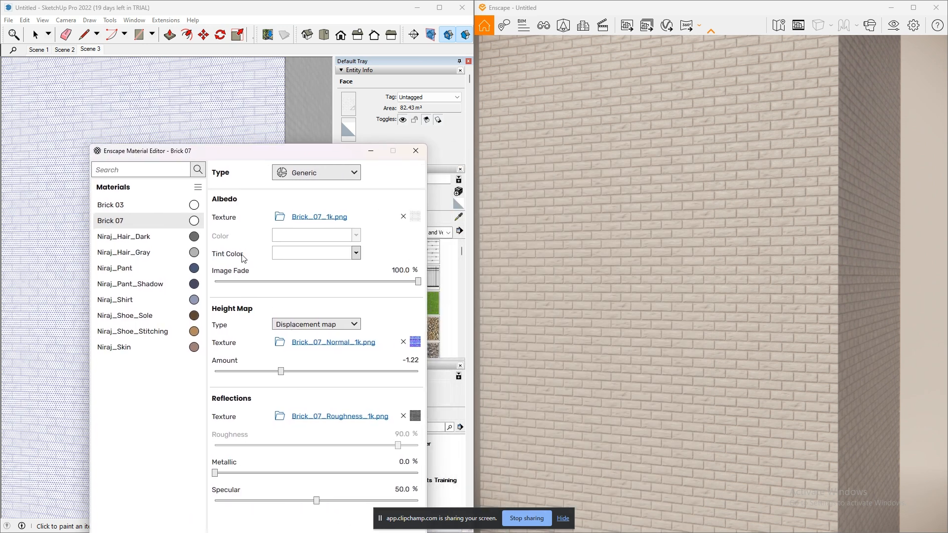
{"action": "left_click_drag", "start_coordinate": [281, 371], "coordinate": [320, 371]}
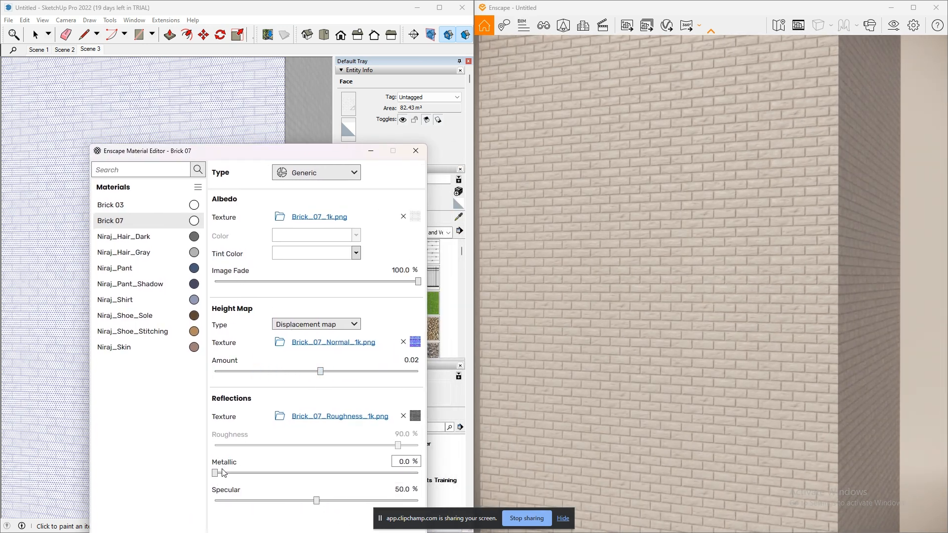
- Set Brick 07's metallic value to 36.7 % and specular to 24.0 %, and close the Enscape Material Editor
{"action": "mouse_move", "coordinate": [215, 473]}
{"action": "left_mouse_down"}
{"action": "mouse_move", "coordinate": [340, 472]}
{"action": "mouse_move", "coordinate": [299, 488]}
{"action": "mouse_move", "coordinate": [319, 502]}
{"action": "mouse_move", "coordinate": [379, 504]}
{"action": "mouse_move", "coordinate": [263, 511]}
{"action": "left_mouse_up"}
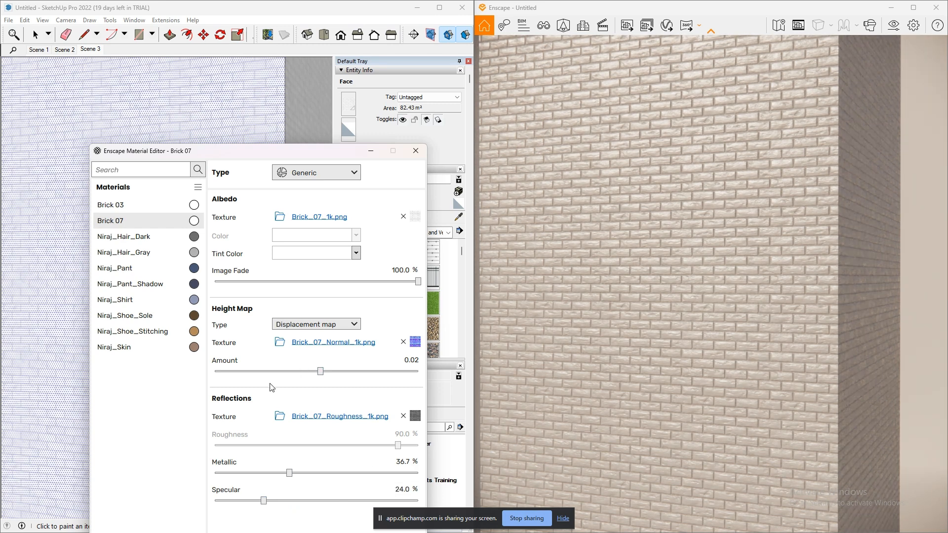
{"action": "left_click_drag", "start_coordinate": [250, 156], "coordinate": [250, 89]}
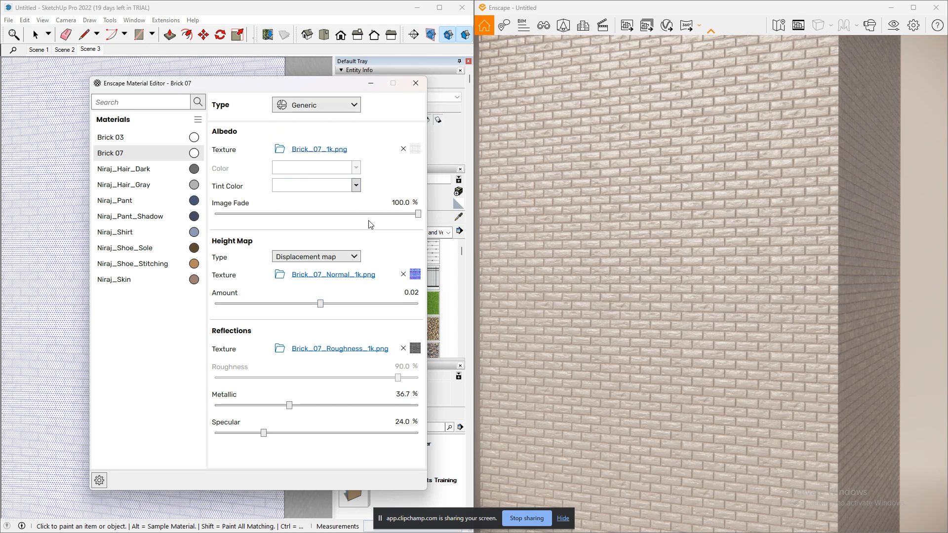
{"action": "left_click", "coordinate": [415, 83]}
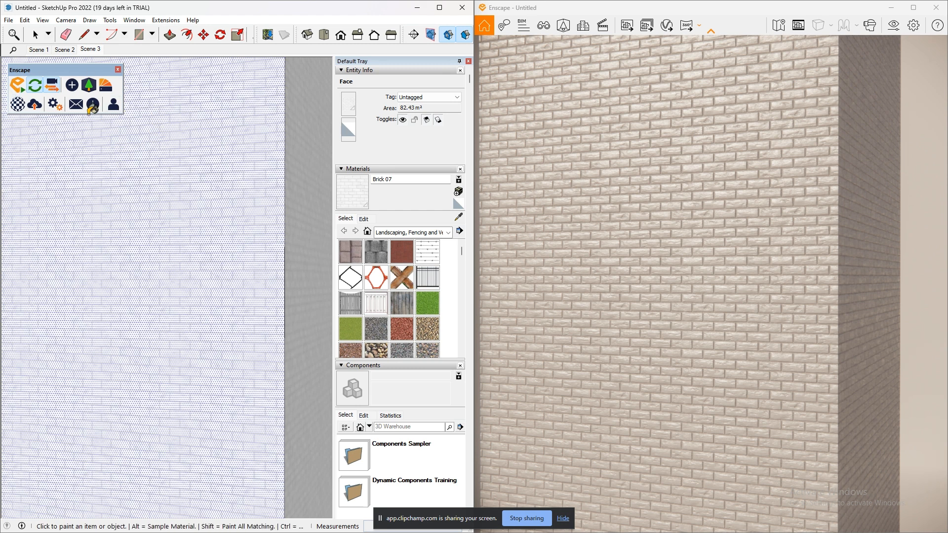
- Review Enscape's panorama upload management and the rendering, network and preferences pages of its general settings, and close both windows
{"action": "left_click", "coordinate": [35, 105]}
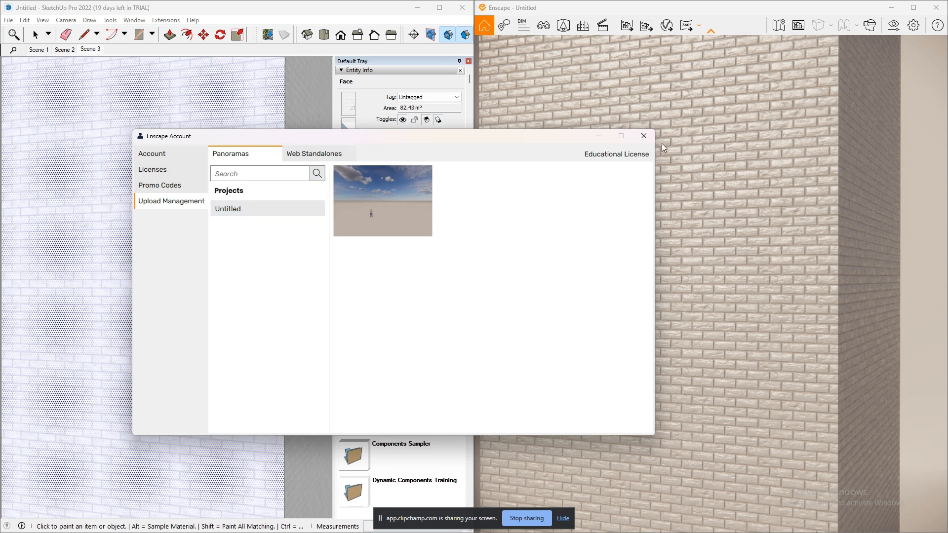
{"action": "left_click", "coordinate": [644, 143]}
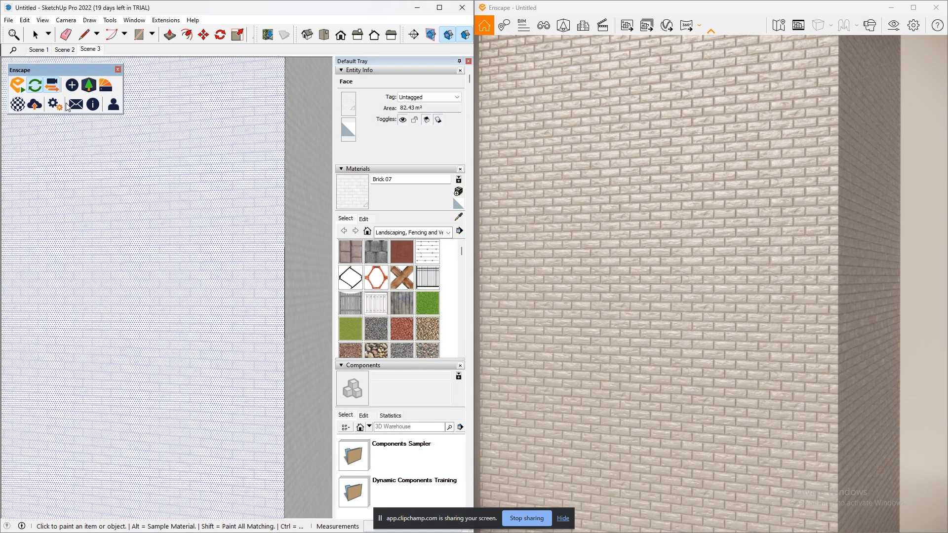
{"action": "left_click", "coordinate": [59, 105]}
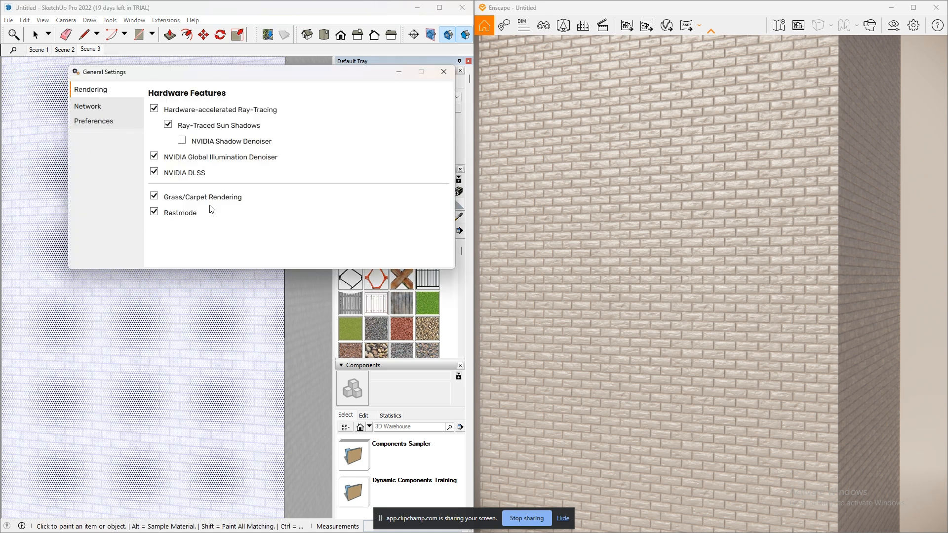
{"action": "left_click", "coordinate": [90, 108]}
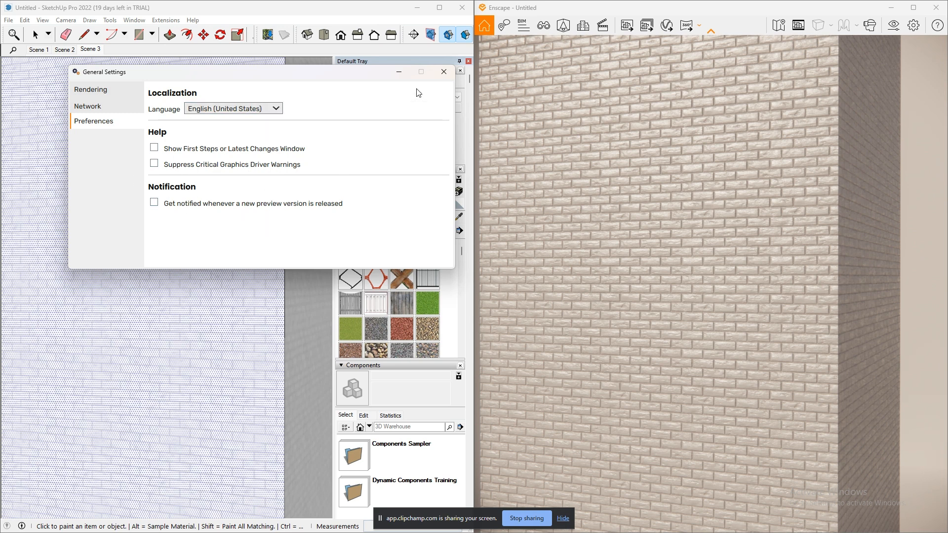
{"action": "left_click", "coordinate": [444, 72]}
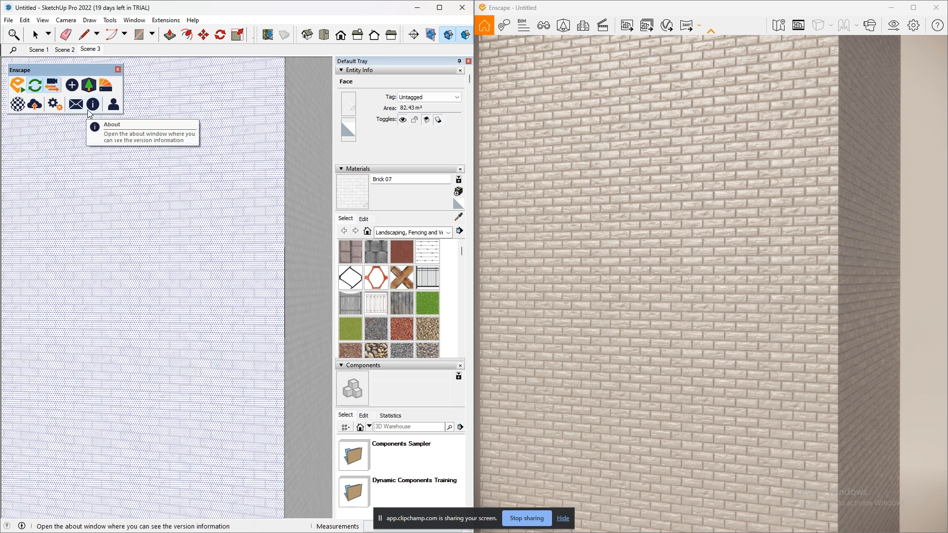
- View the Enscape account window and close it again
{"action": "right_click", "coordinate": [110, 104]}
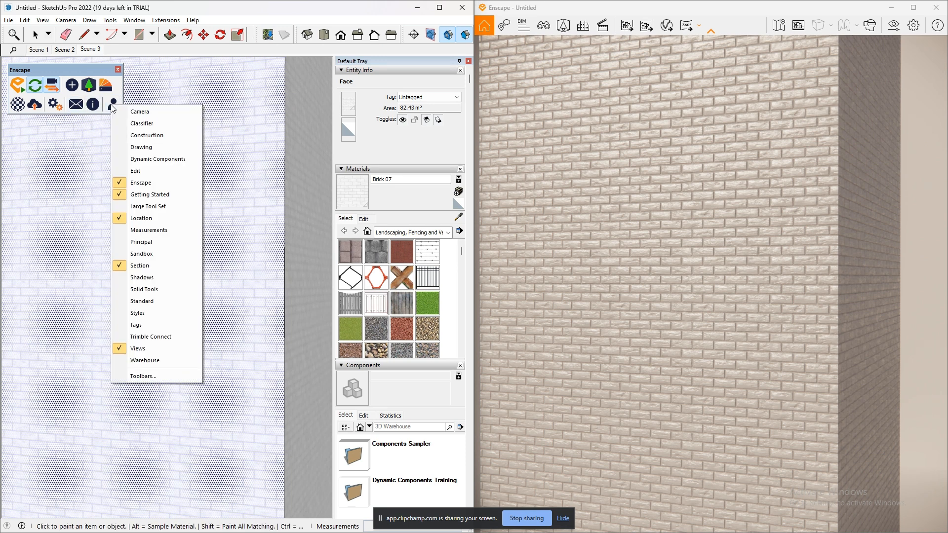
{"action": "left_click", "coordinate": [110, 100]}
{"action": "left_click", "coordinate": [642, 131]}
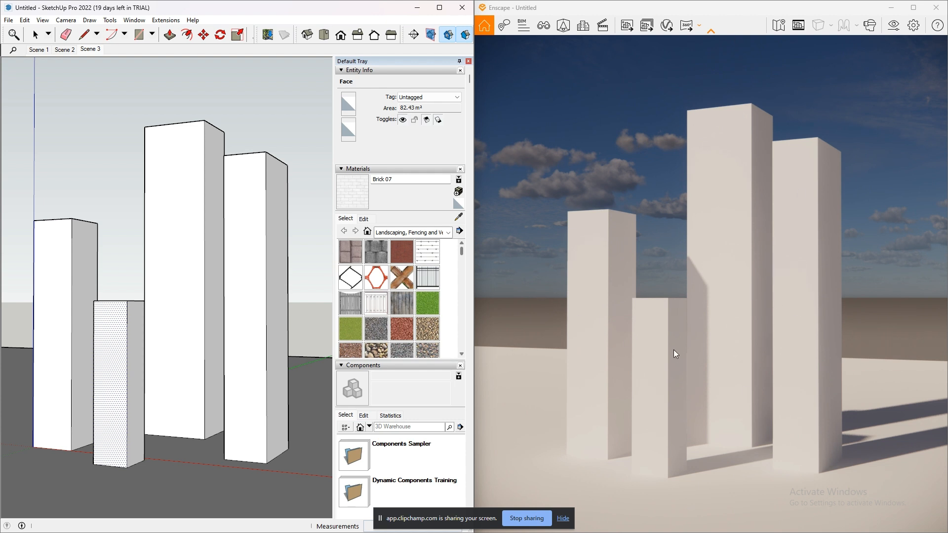
- Examine the four towers by moving sideways, orbiting, panning and zooming the camera, mainly within the Enscape render
{"action": "middle_click_drag", "start_coordinate": [685, 352], "coordinate": [701, 352]}
{"action": "key", "text": "d"}
{"action": "key", "text": "a"}
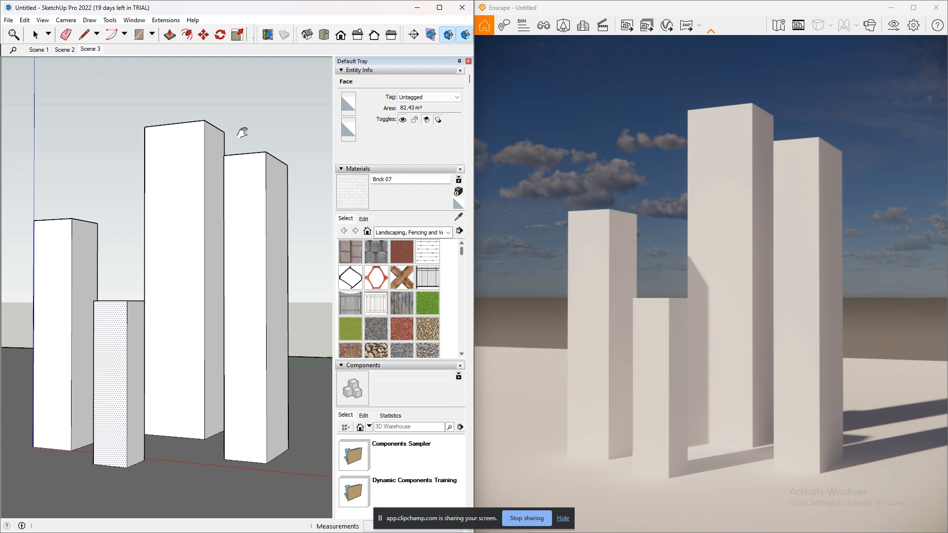
{"action": "mouse_move", "coordinate": [169, 260]}
{"action": "middle_mouse_down"}
{"action": "mouse_move", "coordinate": [254, 233]}
{"action": "mouse_move", "coordinate": [280, 305]}
{"action": "mouse_move", "coordinate": [179, 289]}
{"action": "middle_mouse_up"}
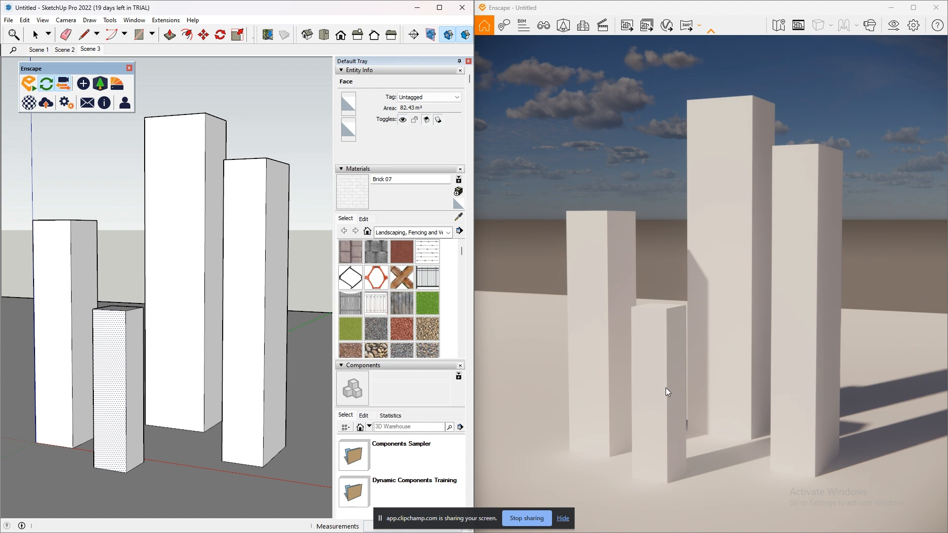
{"action": "left_click", "coordinate": [745, 345]}
{"action": "left_click_drag", "start_coordinate": [744, 345], "coordinate": [745, 345]}
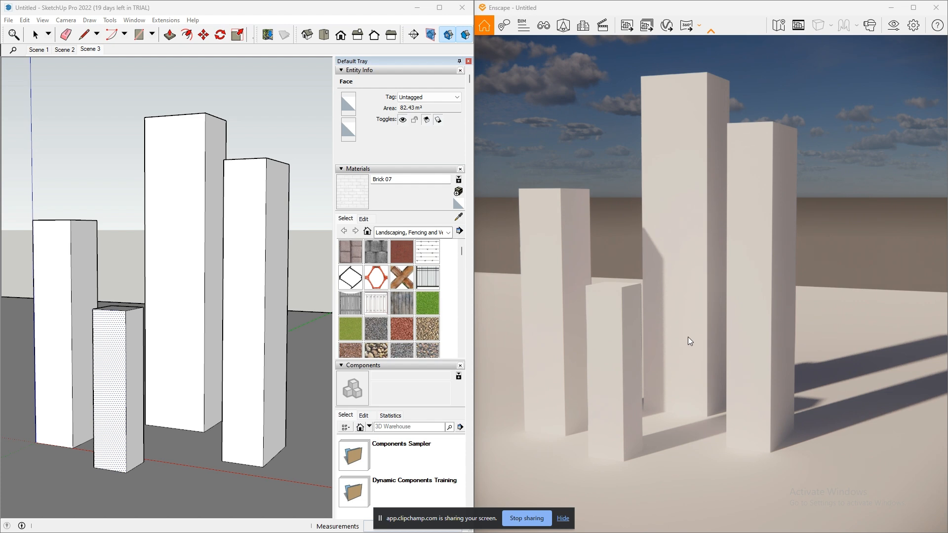
{"action": "right_click_drag", "start_coordinate": [688, 337], "coordinate": [688, 336]}
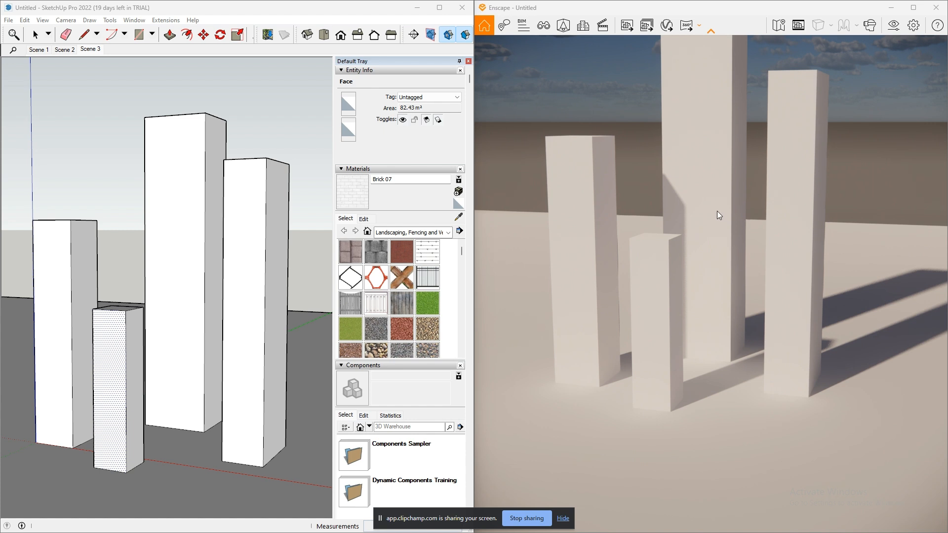
{"action": "middle_click_drag", "start_coordinate": [710, 258], "coordinate": [710, 259]}
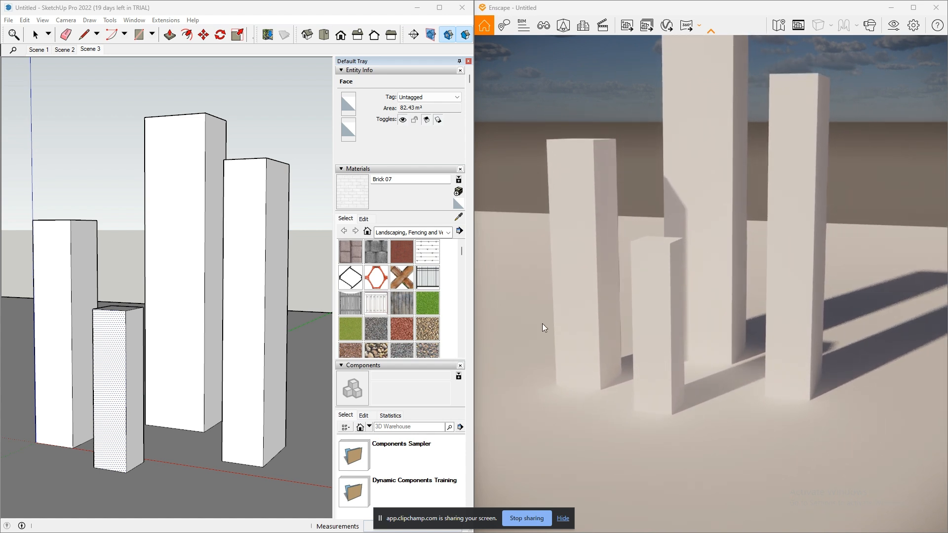
{"action": "scroll", "coordinate": [731, 389], "scroll_direction": "down", "scroll_amount": 3}
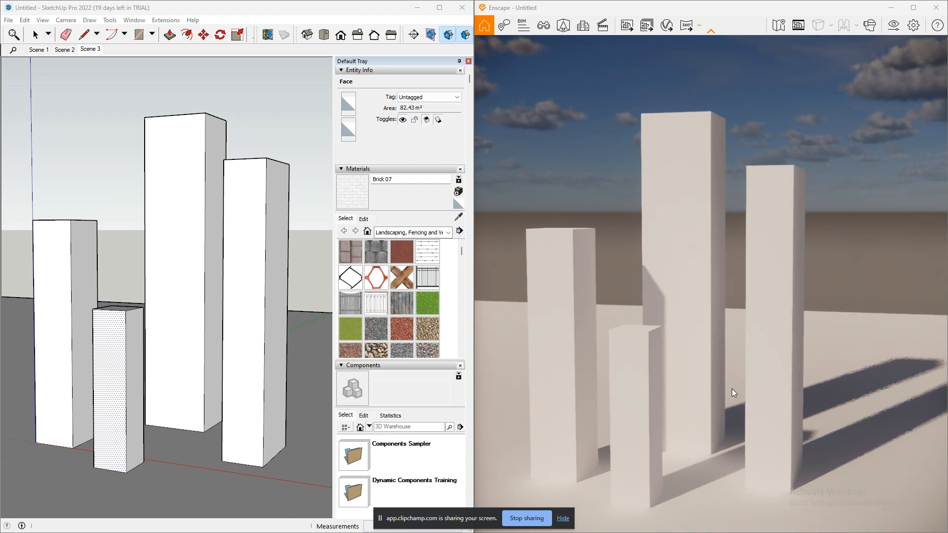
- Examine the towers and their shadows from a closer viewpoint by zooming and orbiting in the Enscape render
{"action": "scroll", "coordinate": [741, 449], "scroll_direction": "up", "scroll_amount": 5}
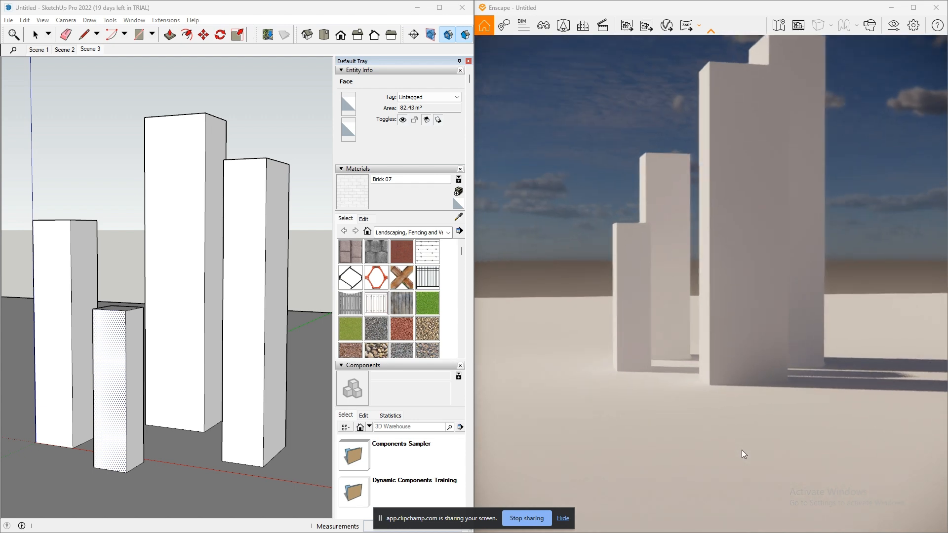
{"action": "mouse_move", "coordinate": [700, 415]}
{"action": "left_mouse_down"}
{"action": "mouse_move", "coordinate": [608, 391]}
{"action": "mouse_move", "coordinate": [669, 377]}
{"action": "mouse_move", "coordinate": [638, 366]}
{"action": "left_mouse_up"}
{"action": "scroll", "coordinate": [637, 366], "scroll_direction": "up", "scroll_amount": 1}
{"action": "scroll", "coordinate": [636, 366], "scroll_direction": "down", "scroll_amount": 1}
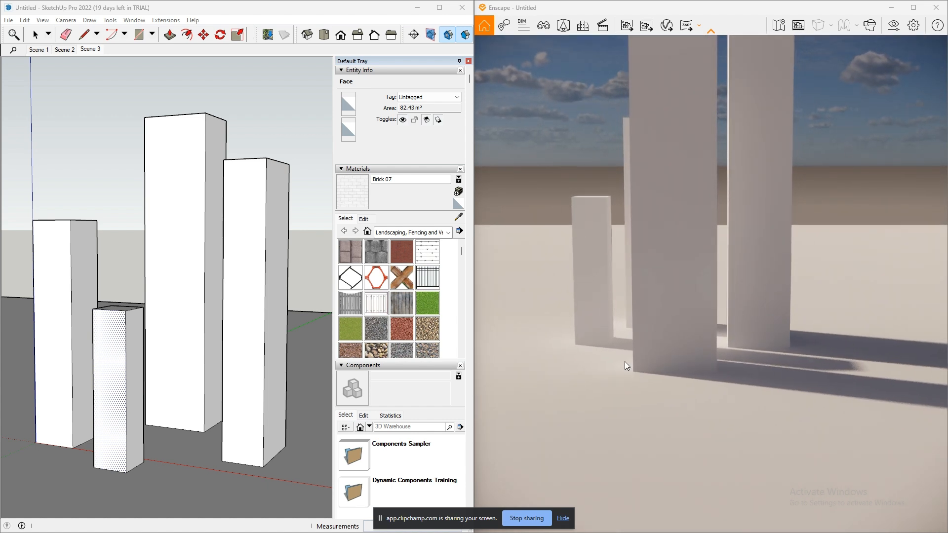
{"action": "left_click_drag", "start_coordinate": [578, 349], "coordinate": [564, 343]}
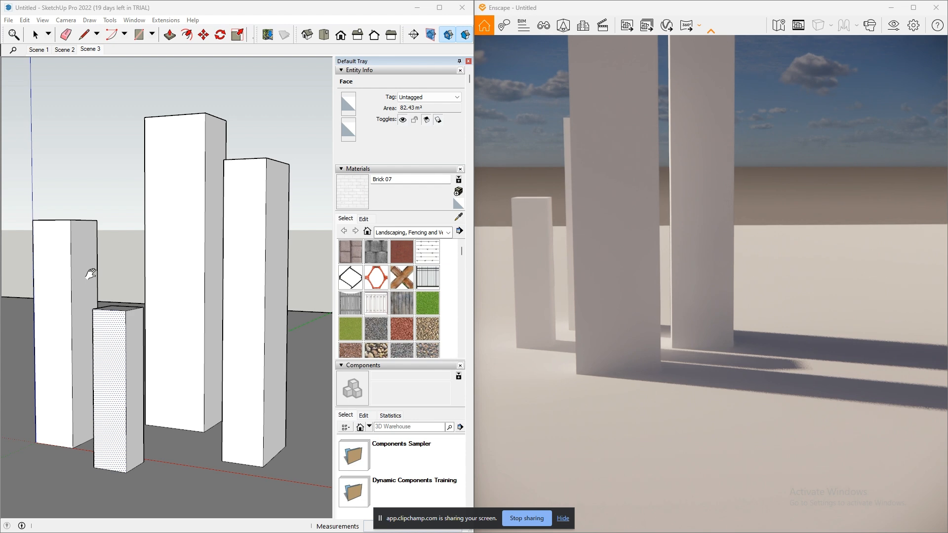
- Examine the towers from several sides by panning, orbiting and zooming in the SketchUp viewport synchronized with the render
{"action": "left_click_drag", "start_coordinate": [167, 373], "coordinate": [192, 355]}
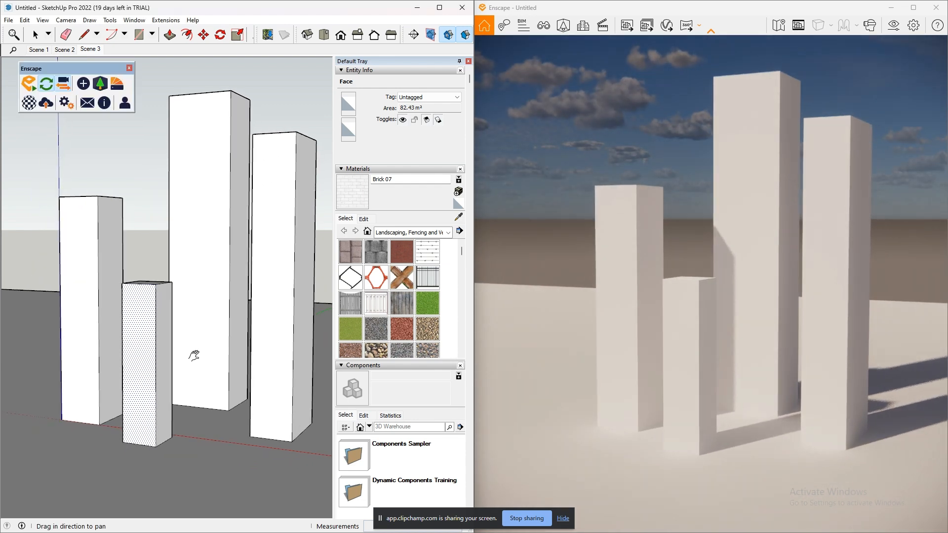
{"action": "scroll", "coordinate": [193, 370], "scroll_direction": "up", "scroll_amount": 5}
{"action": "scroll", "coordinate": [199, 391], "scroll_direction": "down", "scroll_amount": 3}
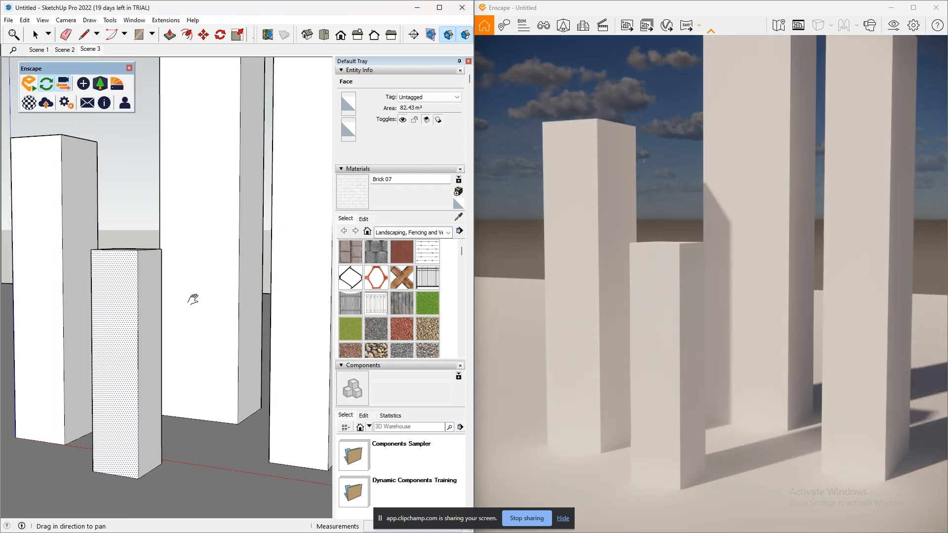
{"action": "middle_click_drag", "start_coordinate": [220, 372], "coordinate": [32, 367]}
{"action": "mouse_move", "coordinate": [184, 417]}
{"action": "middle_mouse_down", "text": "shift"}
{"action": "mouse_move", "coordinate": [142, 421]}
{"action": "mouse_move", "coordinate": [184, 408]}
{"action": "mouse_move", "coordinate": [364, 410]}
{"action": "middle_mouse_up", "text": "shift"}
{"action": "middle_click_drag", "start_coordinate": [163, 399], "coordinate": [138, 399], "text": "shift"}
{"action": "scroll", "coordinate": [242, 430], "scroll_direction": "up", "scroll_amount": 4}
{"action": "mouse_move", "coordinate": [246, 434]}
{"action": "middle_mouse_down", "text": "shift"}
{"action": "mouse_move", "coordinate": [148, 436]}
{"action": "mouse_move", "coordinate": [256, 419]}
{"action": "mouse_move", "coordinate": [210, 407]}
{"action": "mouse_move", "coordinate": [44, 464]}
{"action": "mouse_move", "coordinate": [173, 383]}
{"action": "mouse_move", "coordinate": [75, 444]}
{"action": "middle_mouse_up", "text": "shift"}
{"action": "scroll", "coordinate": [249, 417], "scroll_direction": "down", "scroll_amount": 4}
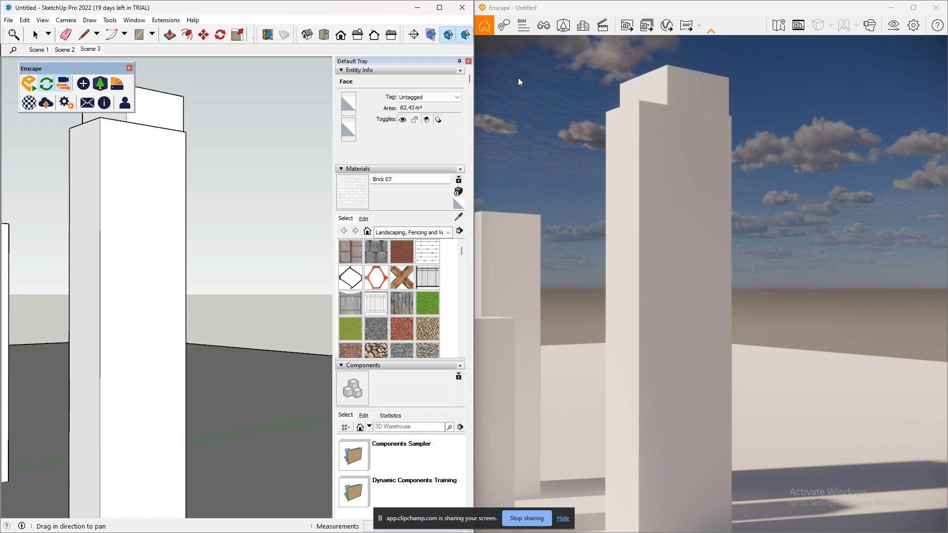
- Open Enscape's View Management and view Scene 1, Scene 2 and Scene 3, ending back on Scene 1
{"action": "left_click", "coordinate": [545, 25]}
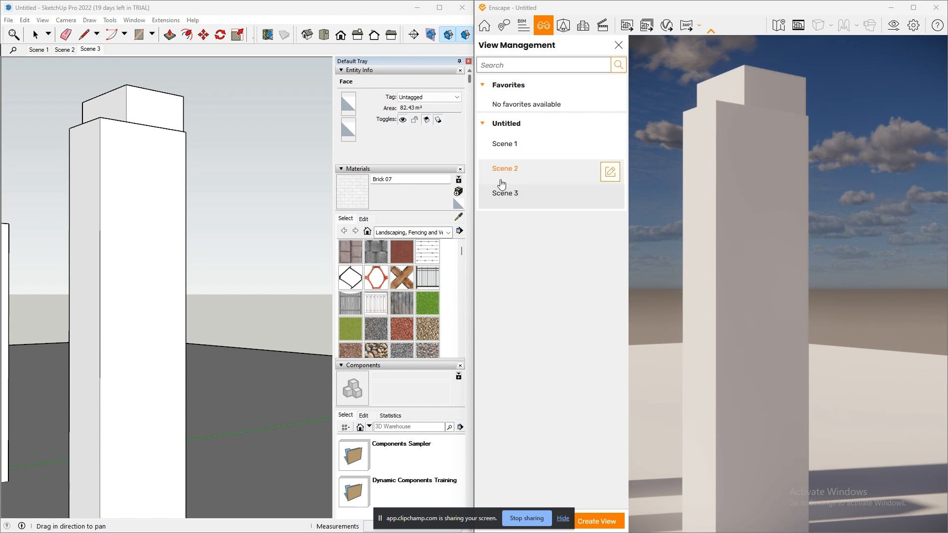
{"action": "left_click", "coordinate": [533, 151]}
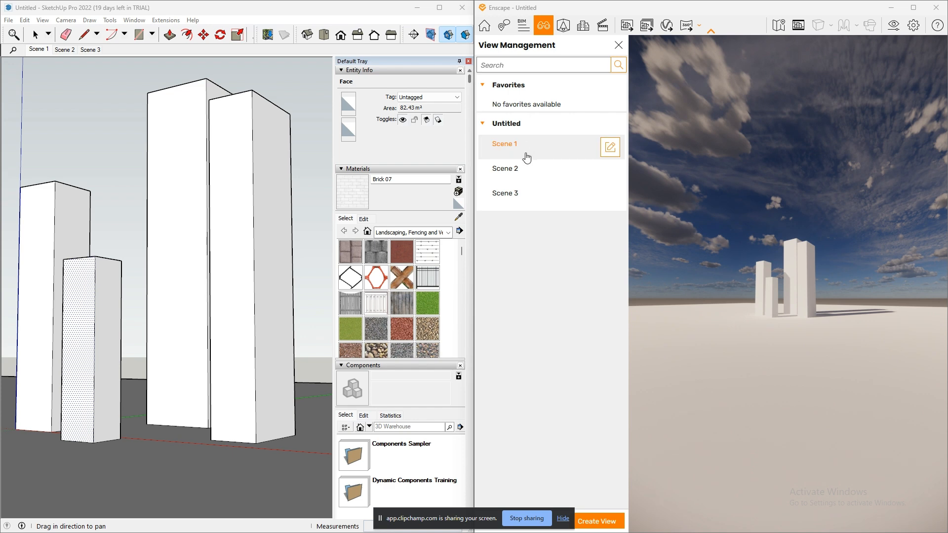
{"action": "left_click", "coordinate": [529, 173]}
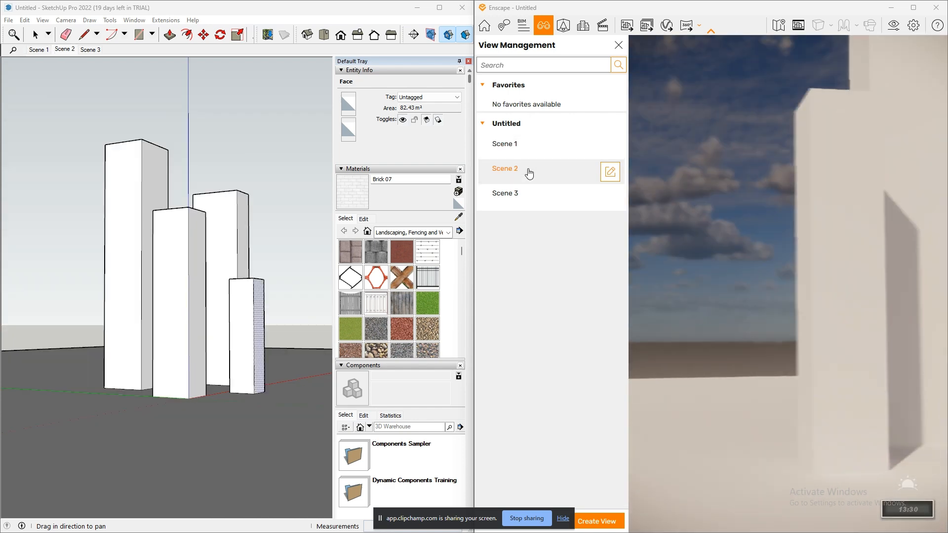
{"action": "left_click", "coordinate": [531, 197]}
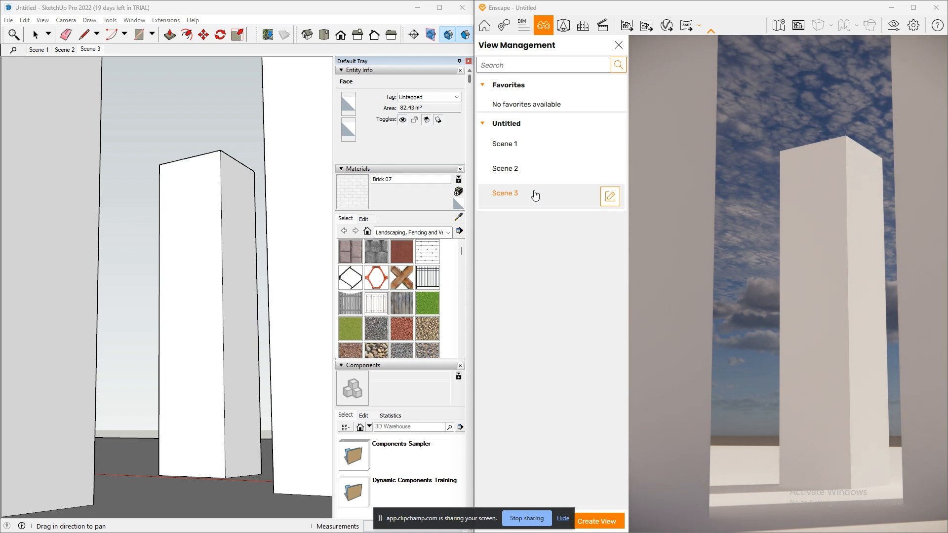
{"action": "left_click", "coordinate": [529, 144]}
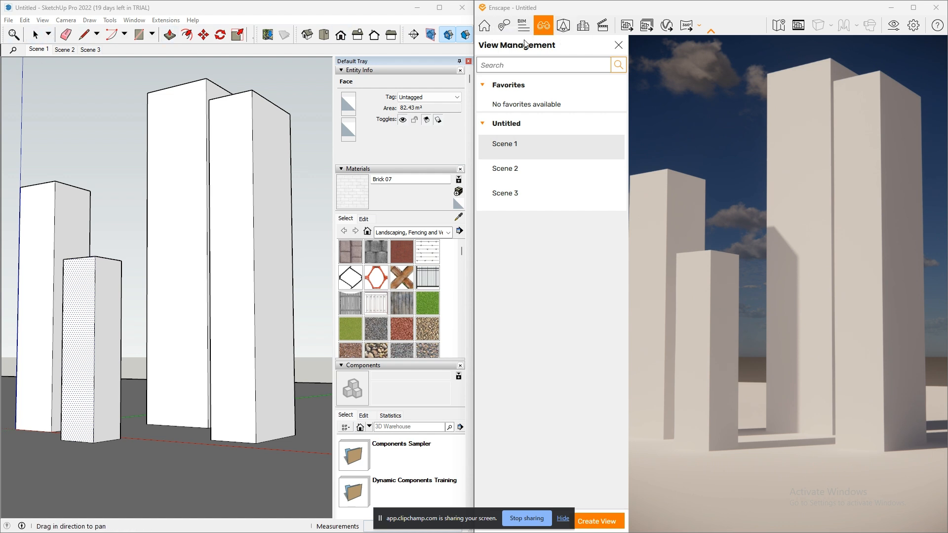
- Review the Enscape Asset Library's multi-asset and single-asset placement modes, enlarging the render window temporarily, and hide the screen-sharing notice
{"action": "left_click", "coordinate": [563, 25]}
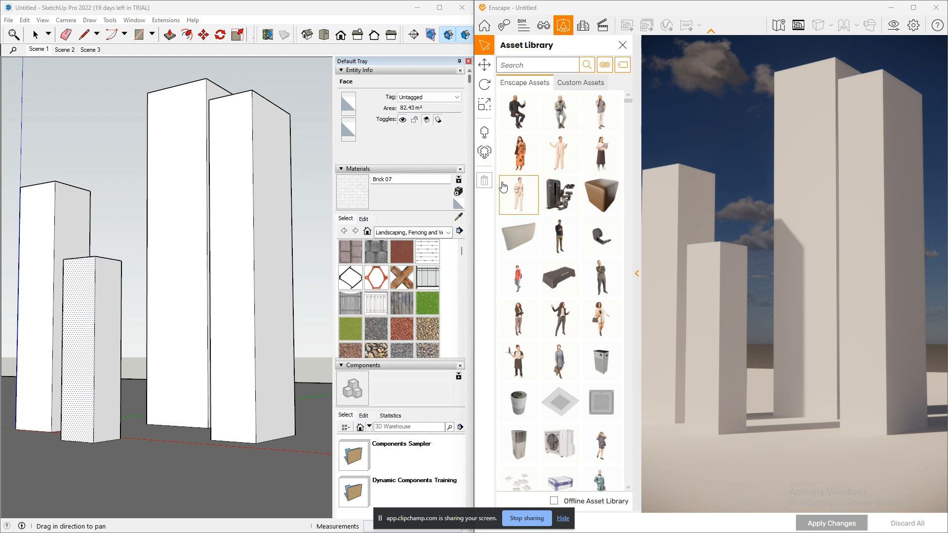
{"action": "left_click", "coordinate": [485, 153]}
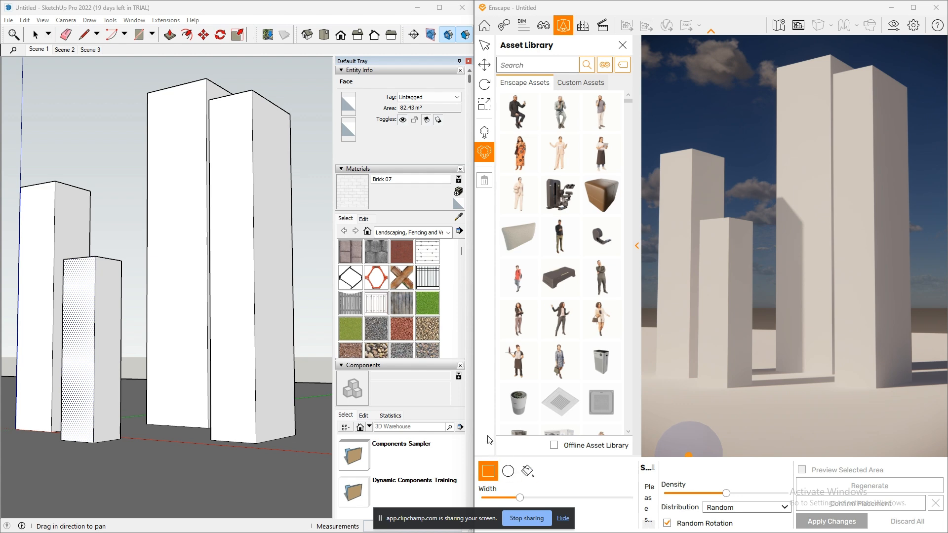
{"action": "left_click_drag", "start_coordinate": [471, 193], "coordinate": [236, 193]}
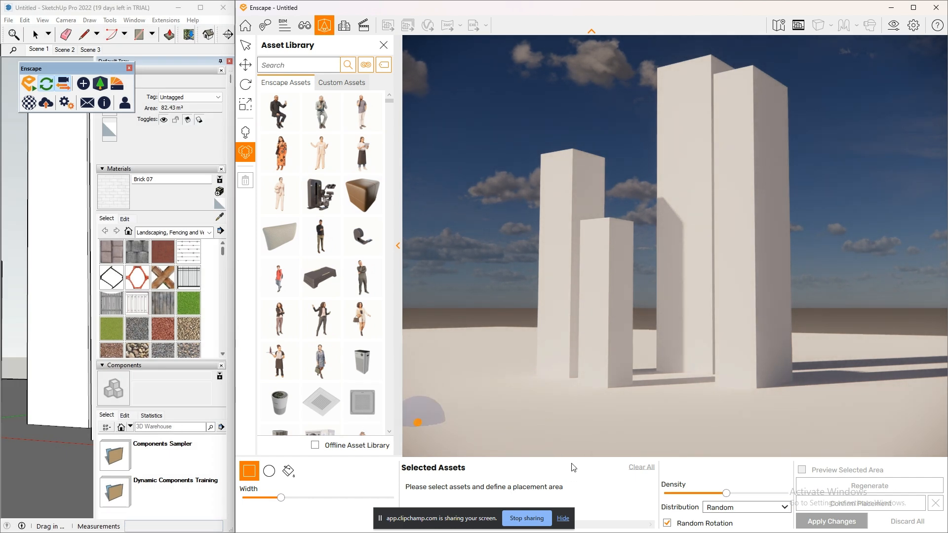
{"action": "left_click", "coordinate": [246, 131]}
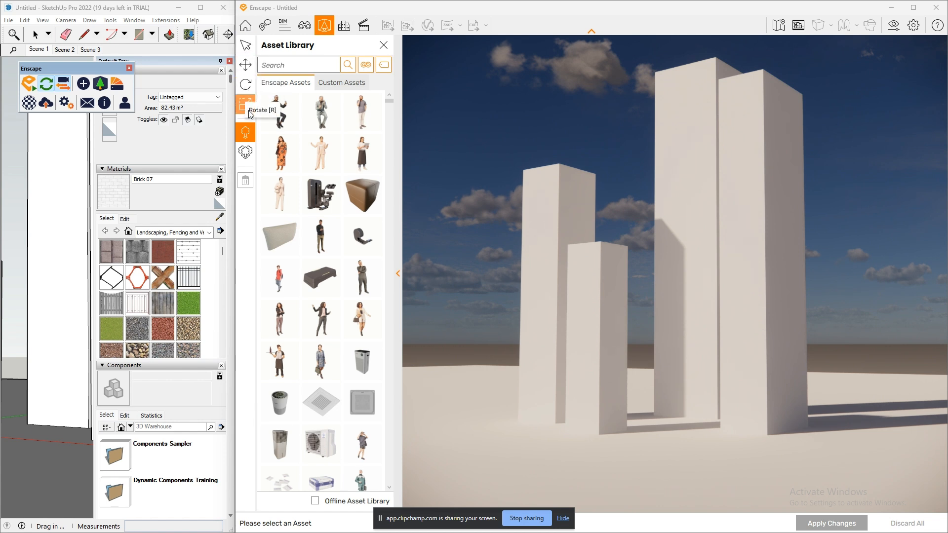
{"action": "left_click_drag", "start_coordinate": [235, 284], "coordinate": [462, 296]}
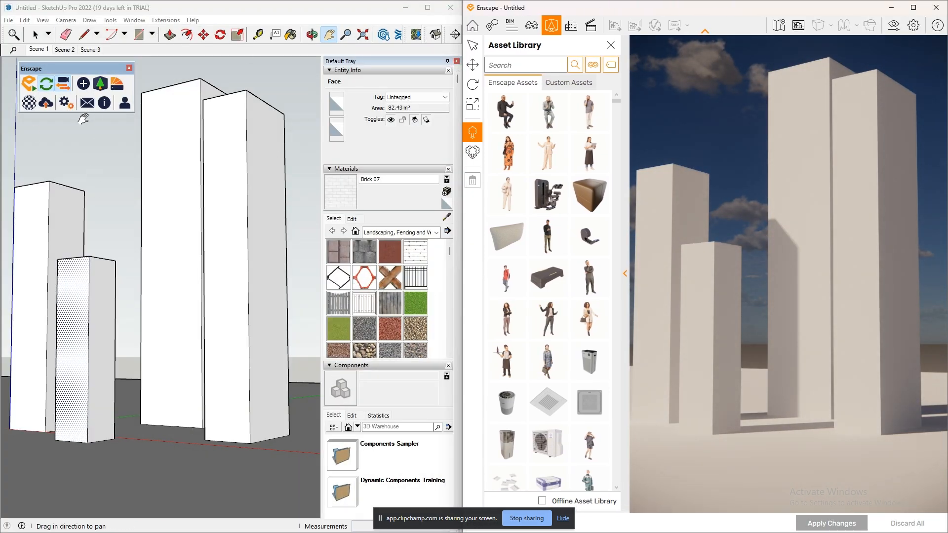
{"action": "left_click", "coordinate": [562, 518]}
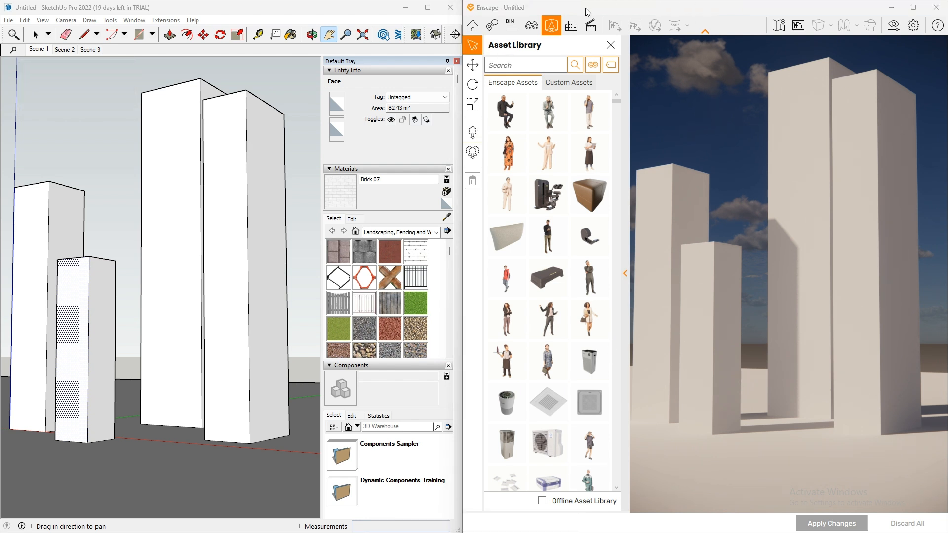
- Open the site context import and shift the location marker slightly on the Sydney map
{"action": "left_click", "coordinate": [571, 27]}
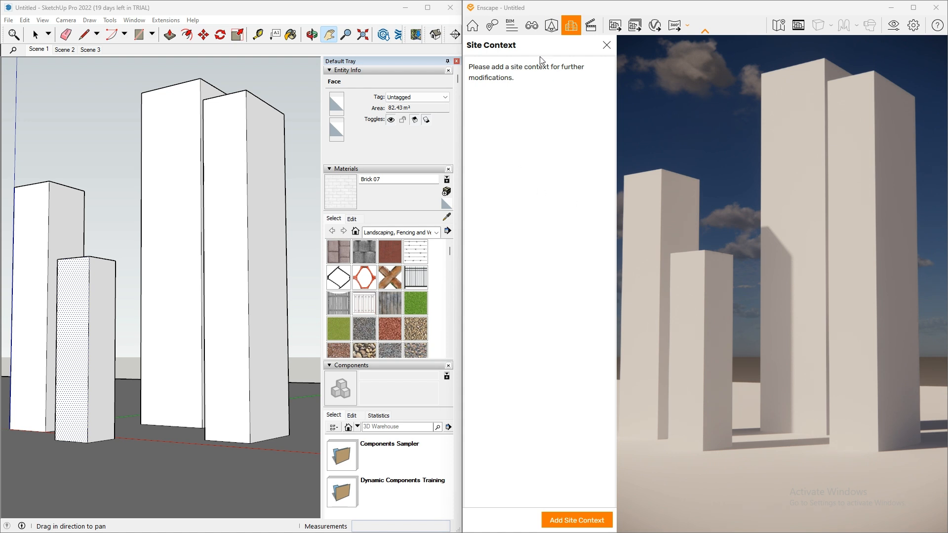
{"action": "left_click", "coordinate": [600, 522]}
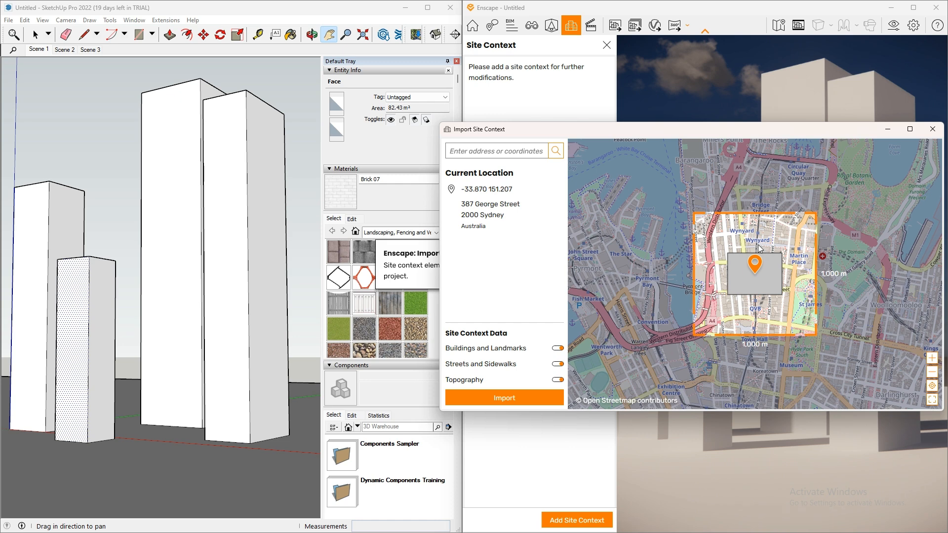
{"action": "mouse_move", "coordinate": [755, 264]}
{"action": "left_mouse_down"}
{"action": "mouse_move", "coordinate": [773, 241]}
{"action": "mouse_move", "coordinate": [755, 262]}
{"action": "mouse_move", "coordinate": [732, 247]}
{"action": "mouse_move", "coordinate": [732, 265]}
{"action": "mouse_move", "coordinate": [764, 273]}
{"action": "mouse_move", "coordinate": [754, 269]}
{"action": "left_mouse_up"}
- Search the site context map for New York, view the surrounding area, and close the import and Site Context without importing
{"action": "left_click", "coordinate": [495, 151]}
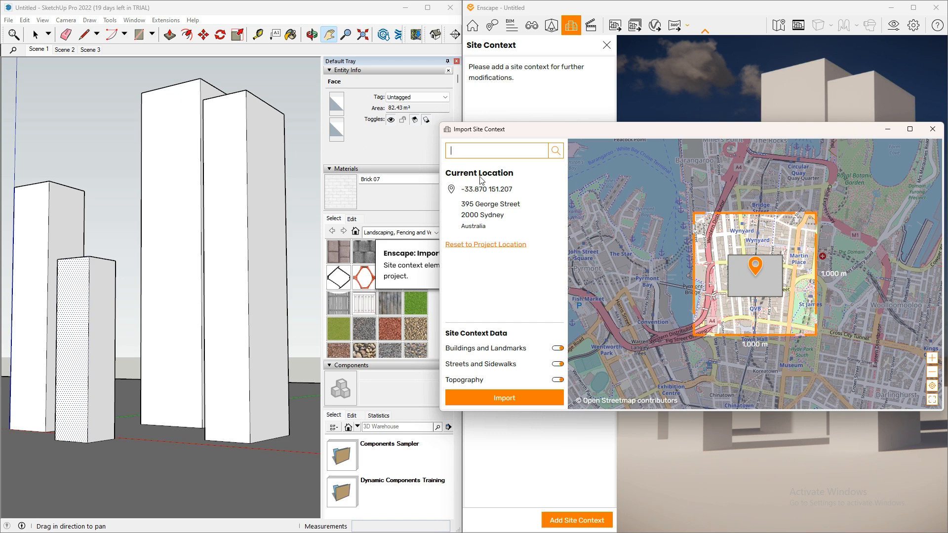
{"action": "type", "text": "new york"}
{"action": "key", "text": "Return"}
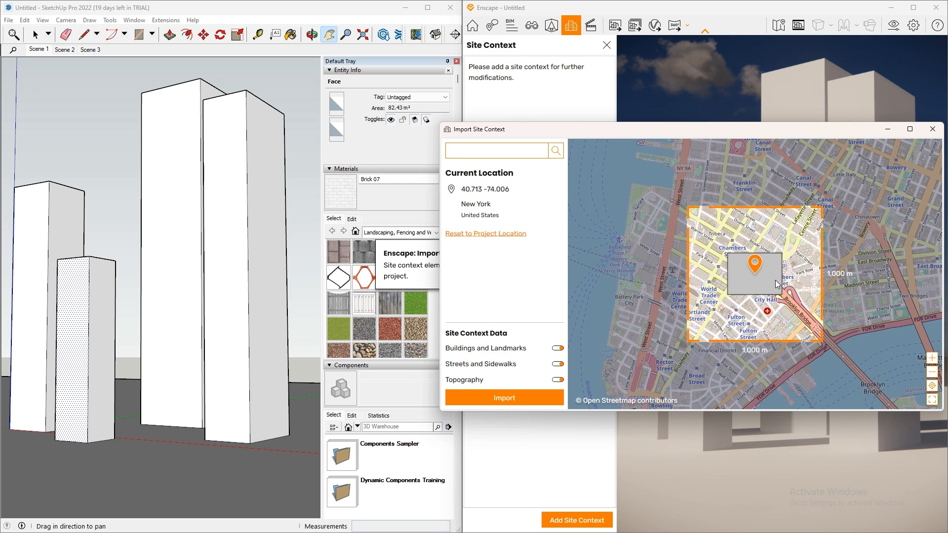
{"action": "scroll", "coordinate": [734, 325], "scroll_direction": "down", "scroll_amount": 3}
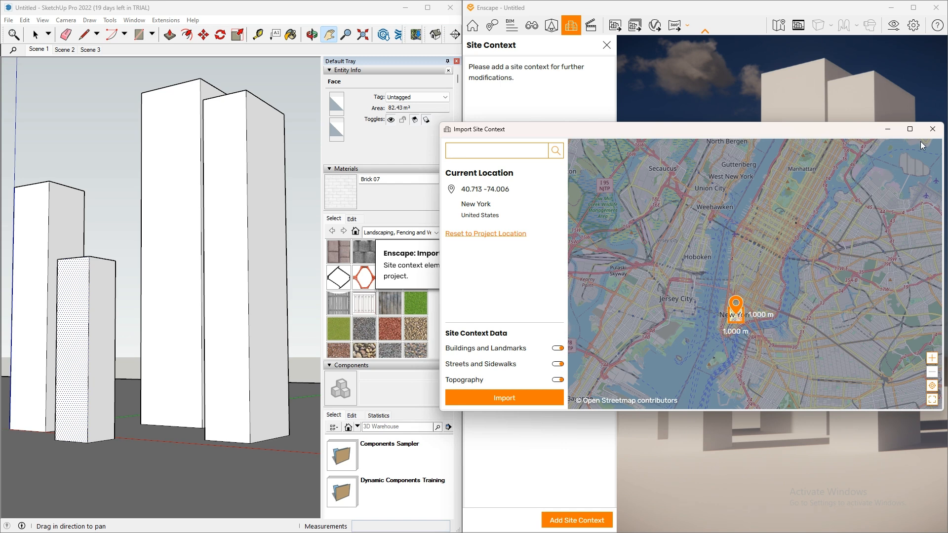
{"action": "left_click", "coordinate": [931, 129]}
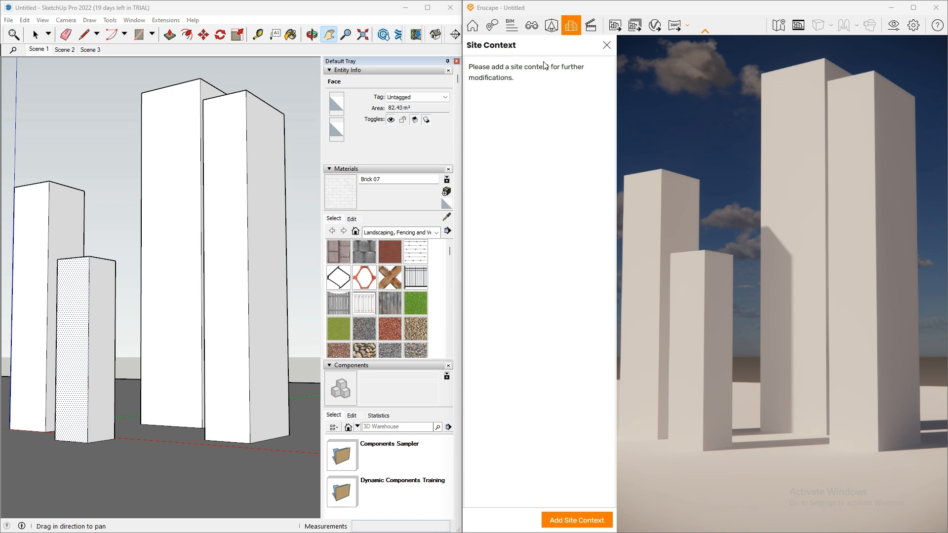
{"action": "left_click", "coordinate": [606, 45]}
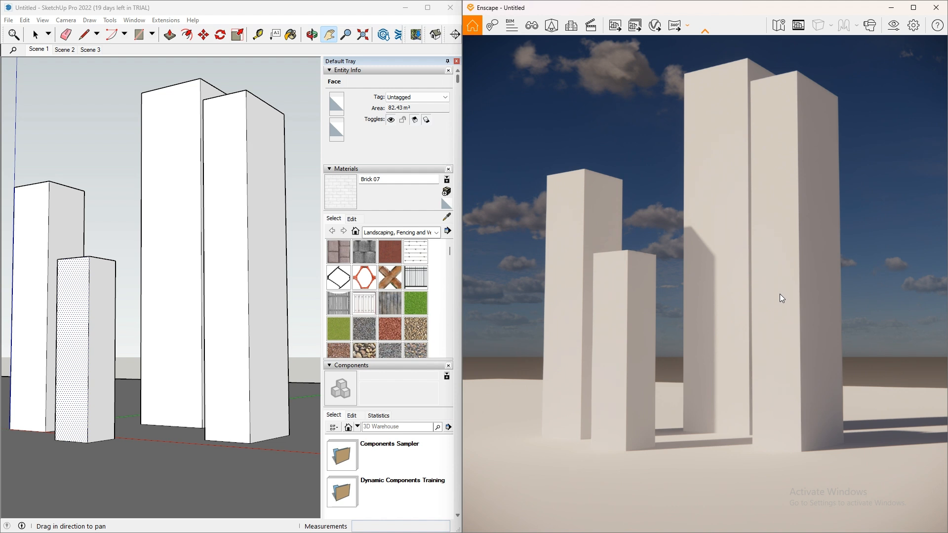
- Select Scene 1, Scene 2 and Scene 3 for batch rendering, and cancel without rendering
{"action": "left_click", "coordinate": [640, 25]}
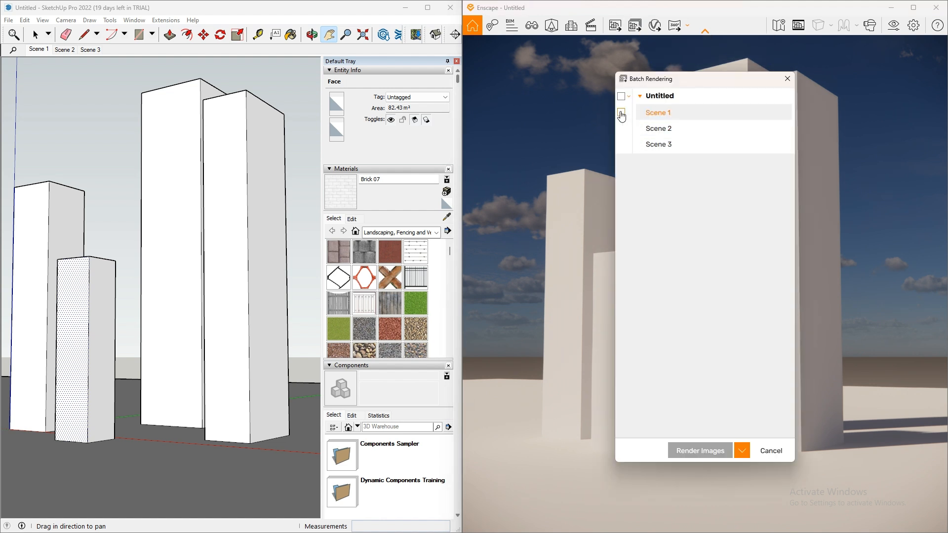
{"action": "left_click", "coordinate": [620, 113]}
{"action": "left_click", "coordinate": [622, 128]}
{"action": "left_click", "coordinate": [622, 145]}
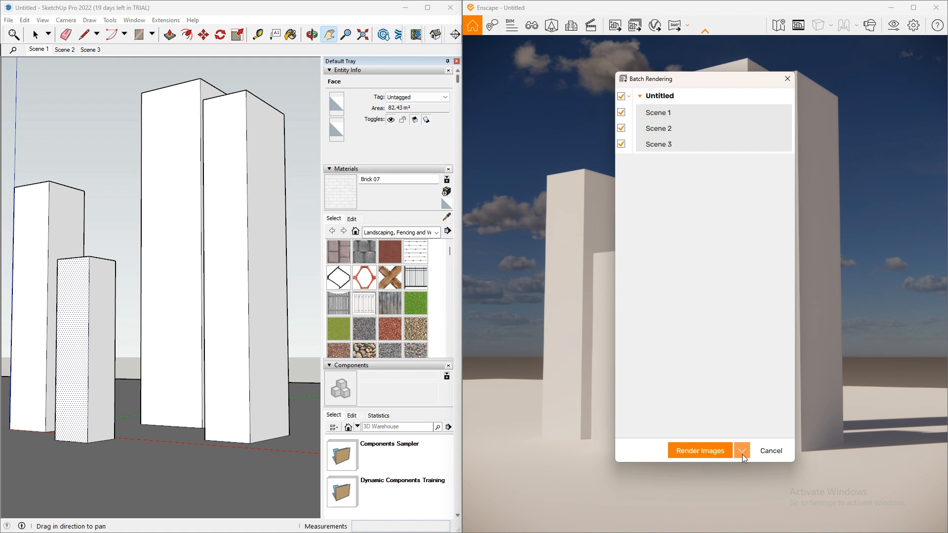
{"action": "left_click", "coordinate": [768, 451]}
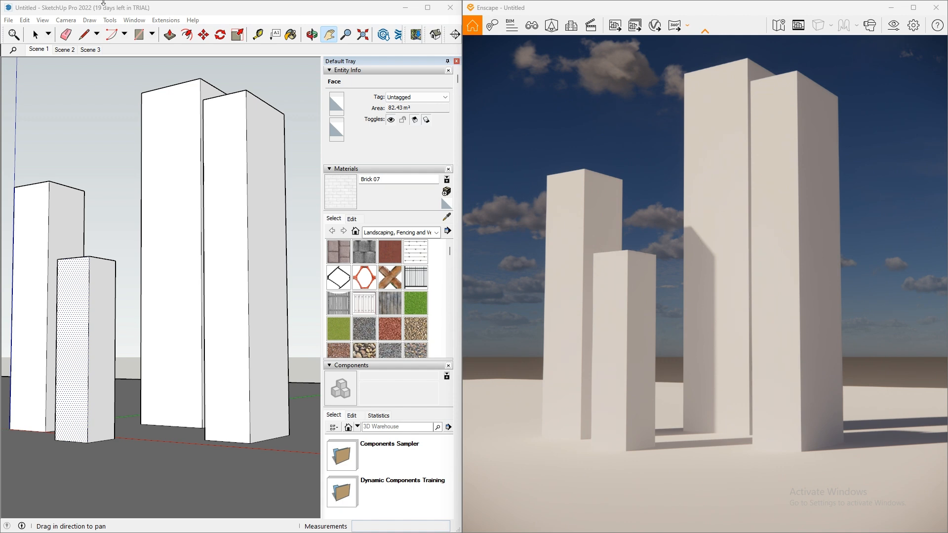
- Switch the SketchUp model to Scene 2 and turn on the mini map in the Enscape render
{"action": "left_click", "coordinate": [64, 50]}
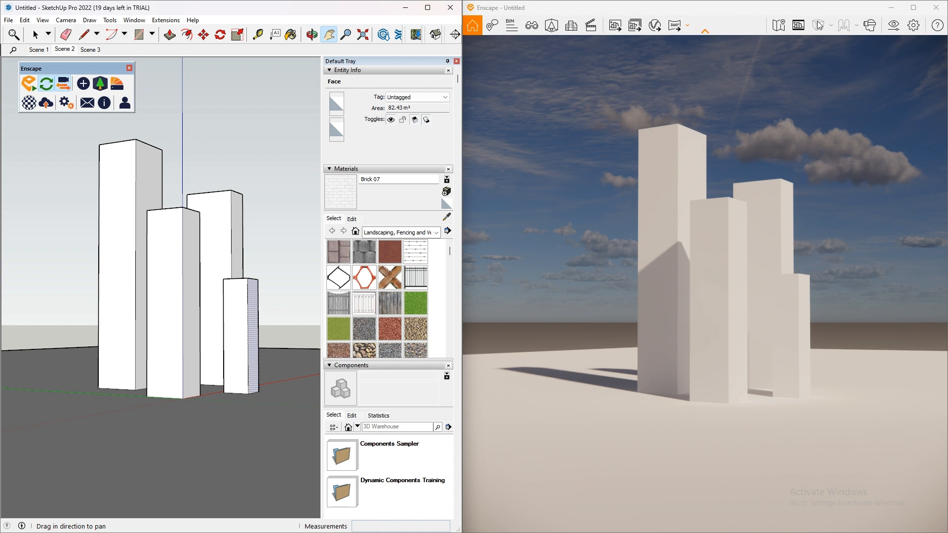
{"action": "left_click", "coordinate": [779, 26]}
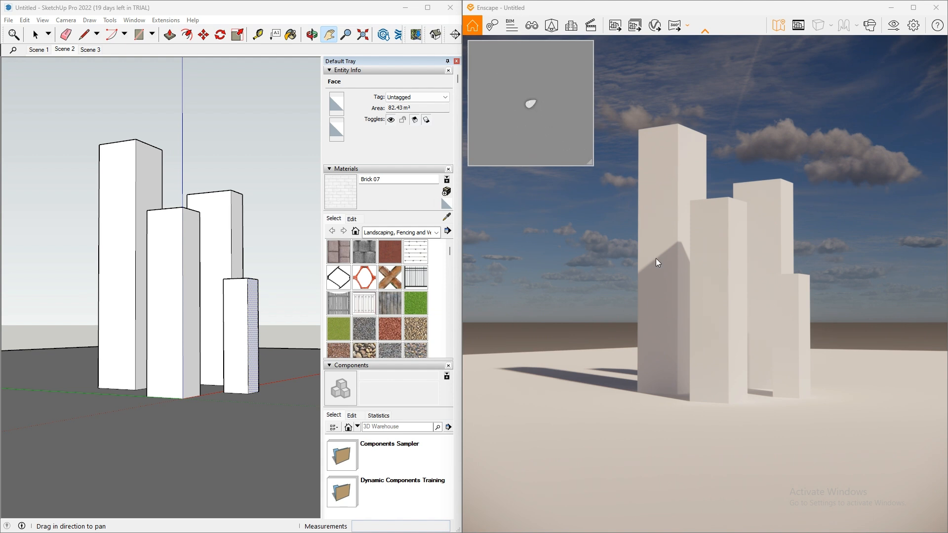
{"action": "scroll", "coordinate": [719, 332], "scroll_direction": "up", "scroll_amount": 1}
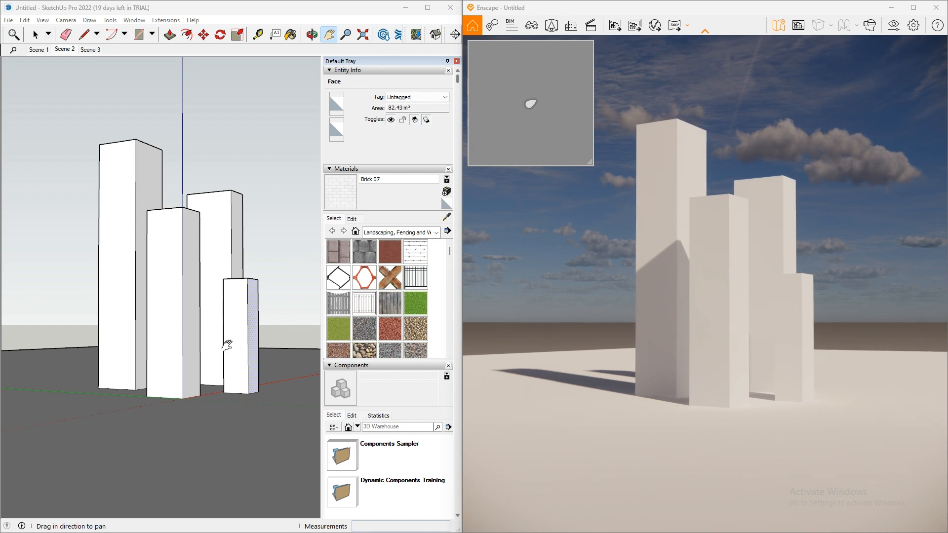
- Bring the camera close to the towers and use the mini map to jump to two of the tower footprints
{"action": "scroll", "coordinate": [186, 336], "scroll_direction": "up", "scroll_amount": 5}
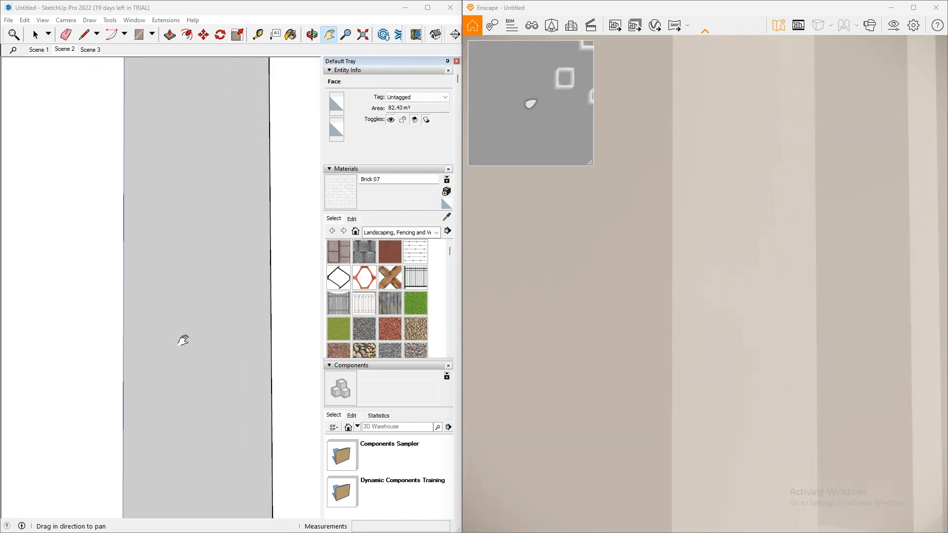
{"action": "scroll", "coordinate": [184, 341], "scroll_direction": "up", "scroll_amount": 2}
{"action": "mouse_move", "coordinate": [201, 313]}
{"action": "left_mouse_down"}
{"action": "mouse_move", "coordinate": [28, 410]}
{"action": "mouse_move", "coordinate": [93, 496]}
{"action": "left_mouse_up"}
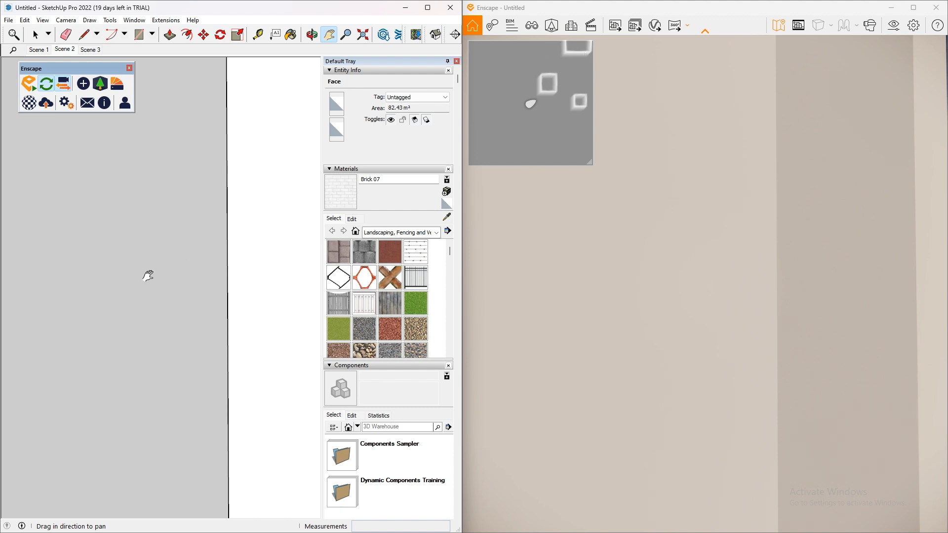
{"action": "mouse_move", "coordinate": [184, 245]}
{"action": "left_mouse_down"}
{"action": "mouse_move", "coordinate": [133, 294]}
{"action": "mouse_move", "coordinate": [70, 451]}
{"action": "left_mouse_up"}
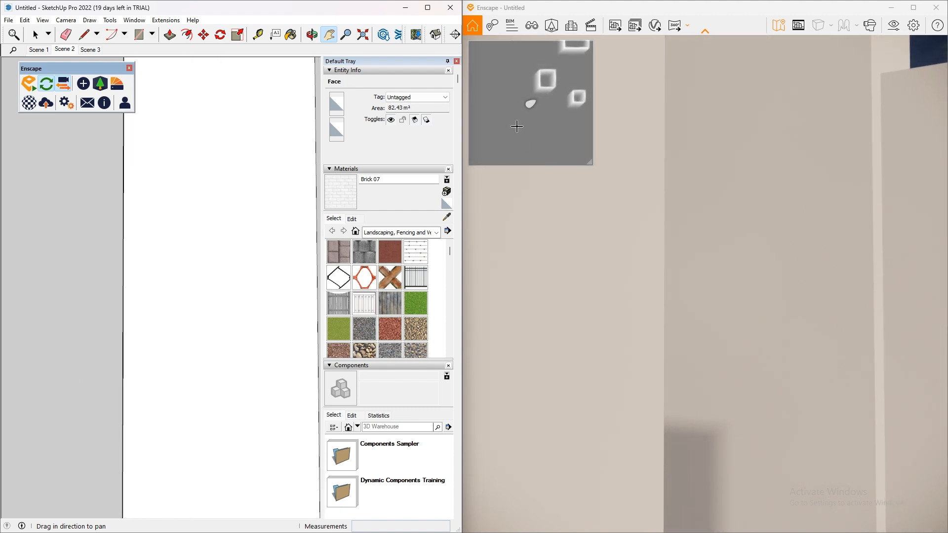
{"action": "left_click", "coordinate": [548, 80]}
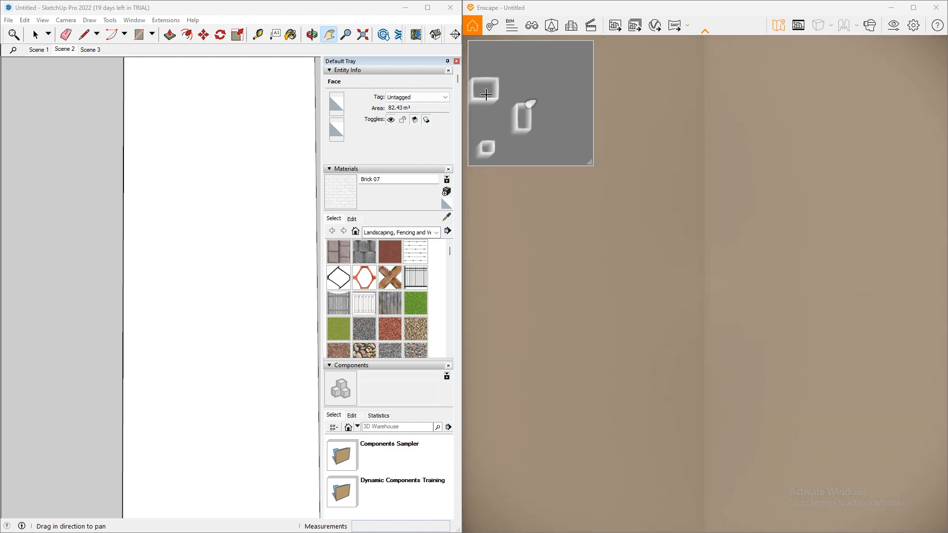
{"action": "left_click", "coordinate": [485, 89]}
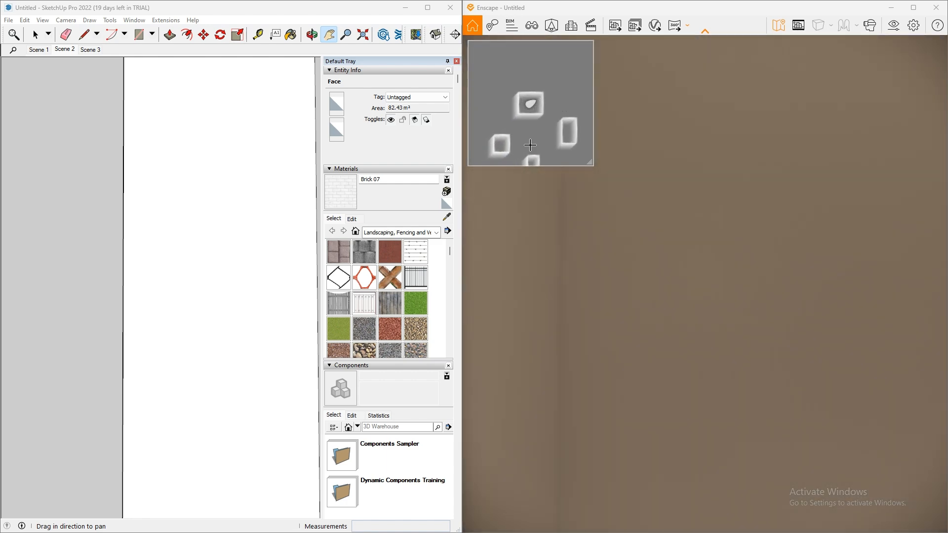
- Use the mini map to jump to the open ground between the towers and zoom the mini map out
{"action": "left_click", "coordinate": [530, 145]}
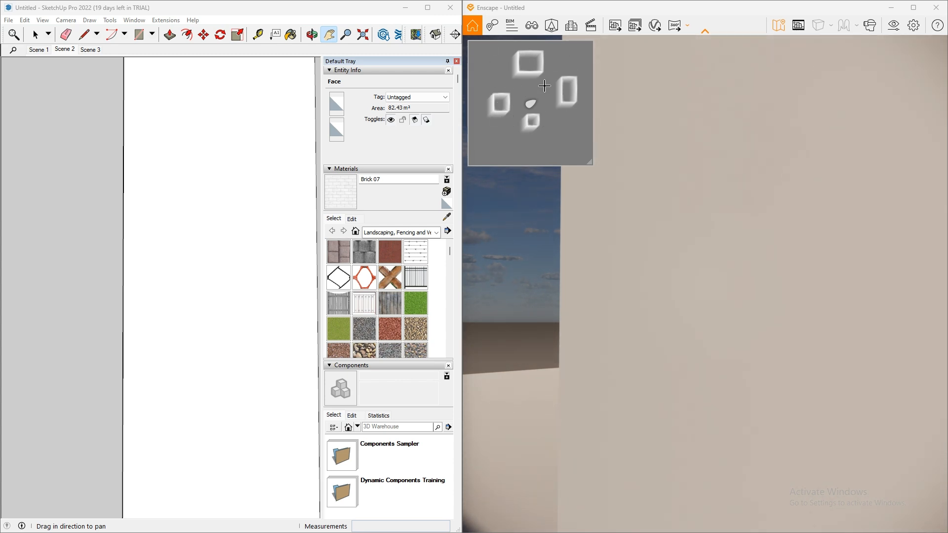
{"action": "scroll", "coordinate": [540, 94], "scroll_direction": "down", "scroll_amount": 2}
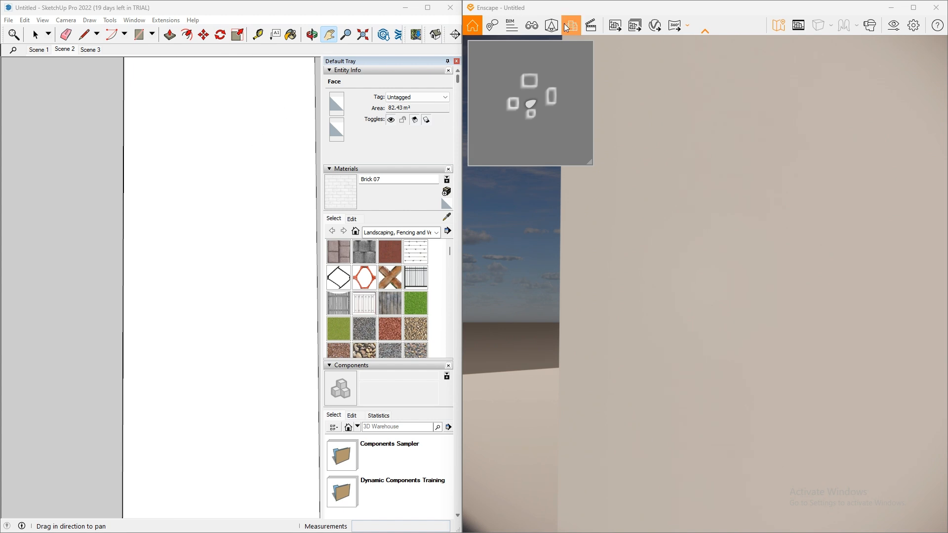
- Turn off view synchronization between SketchUp and Enscape, and move the render camera around the towers in Fly Mode
{"action": "left_click", "coordinate": [437, 21]}
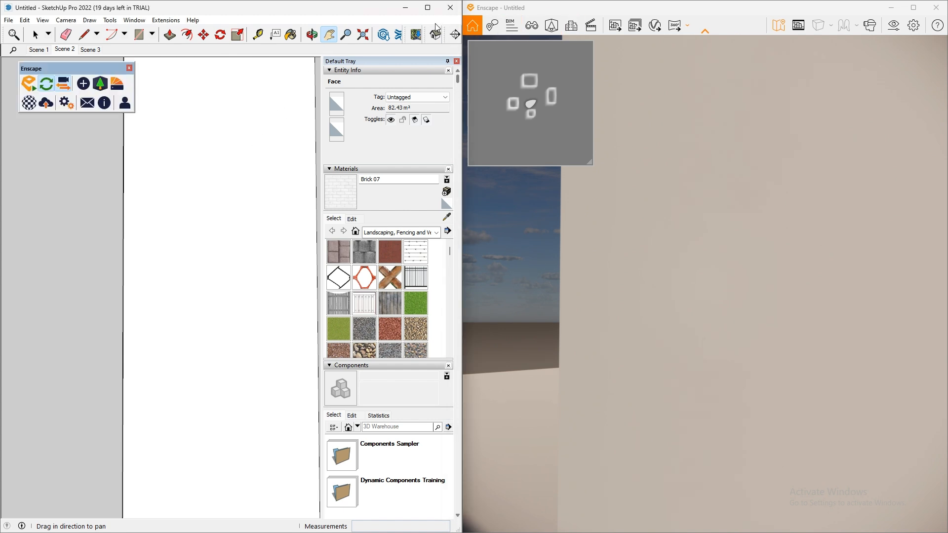
{"action": "left_click", "coordinate": [66, 87]}
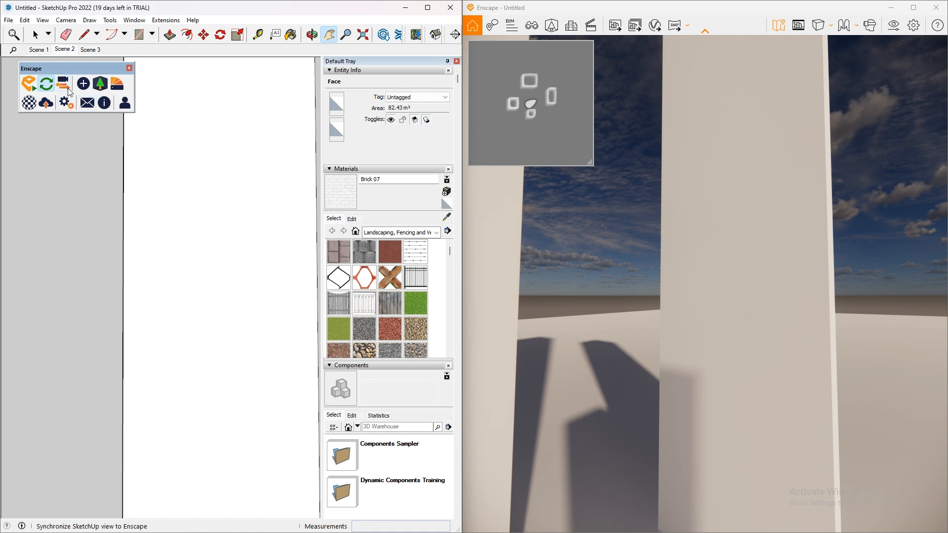
{"action": "left_click", "coordinate": [856, 28]}
{"action": "left_click", "coordinate": [855, 28]}
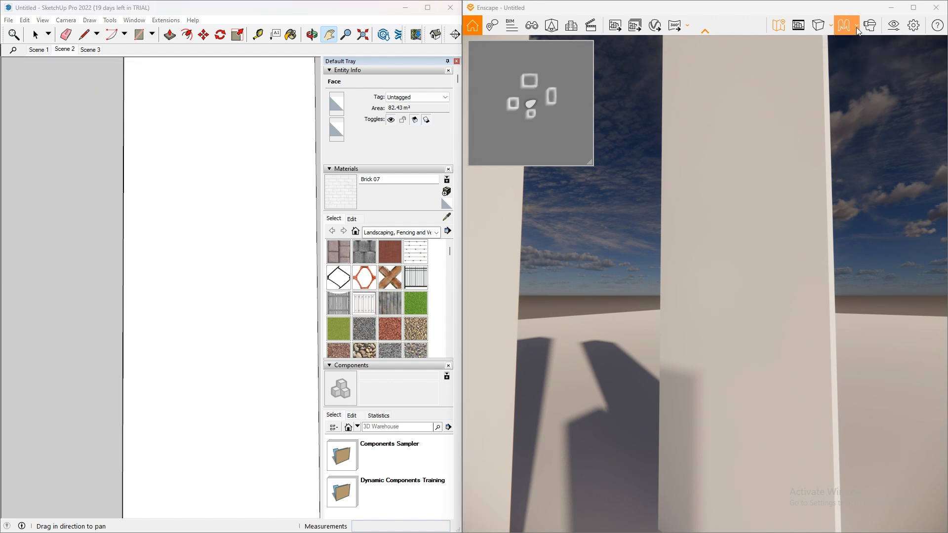
{"action": "left_click", "coordinate": [857, 30]}
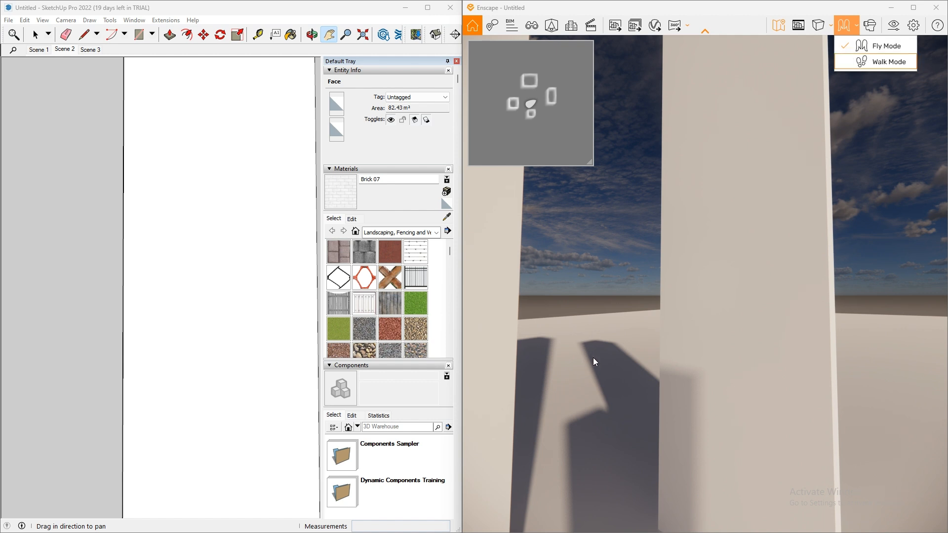
{"action": "scroll", "coordinate": [678, 294], "scroll_direction": "down", "scroll_amount": 3}
{"action": "left_click", "coordinate": [677, 295]}
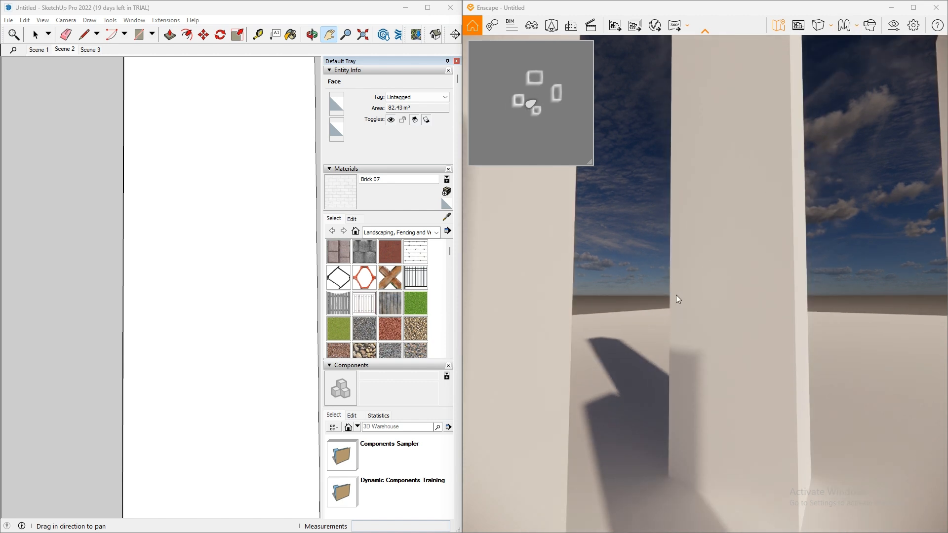
{"action": "right_click_drag", "start_coordinate": [672, 279], "coordinate": [709, 283]}
- Hide the mini map and switch the render navigation to Walk Mode
{"action": "left_click", "coordinate": [855, 25]}
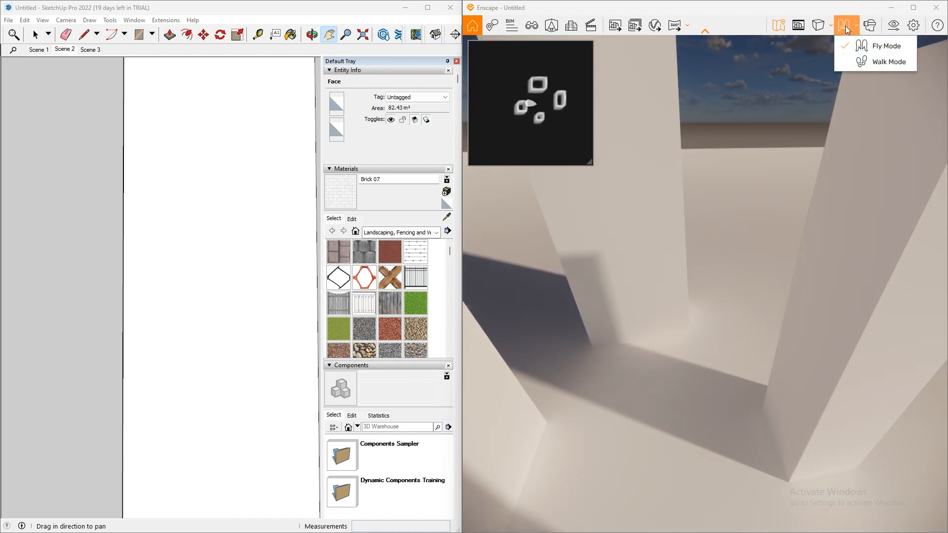
{"action": "left_click", "coordinate": [781, 26]}
{"action": "left_click", "coordinate": [856, 26]}
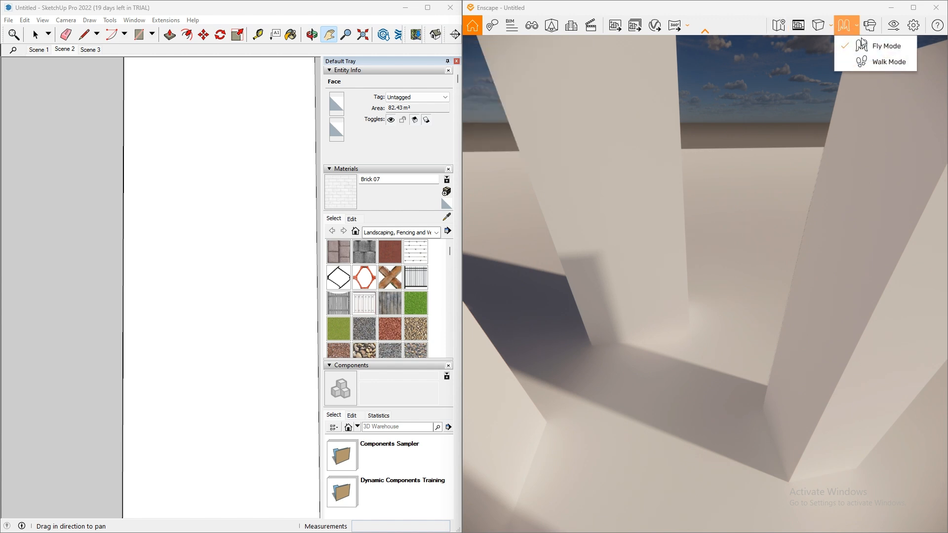
{"action": "left_click", "coordinate": [863, 62]}
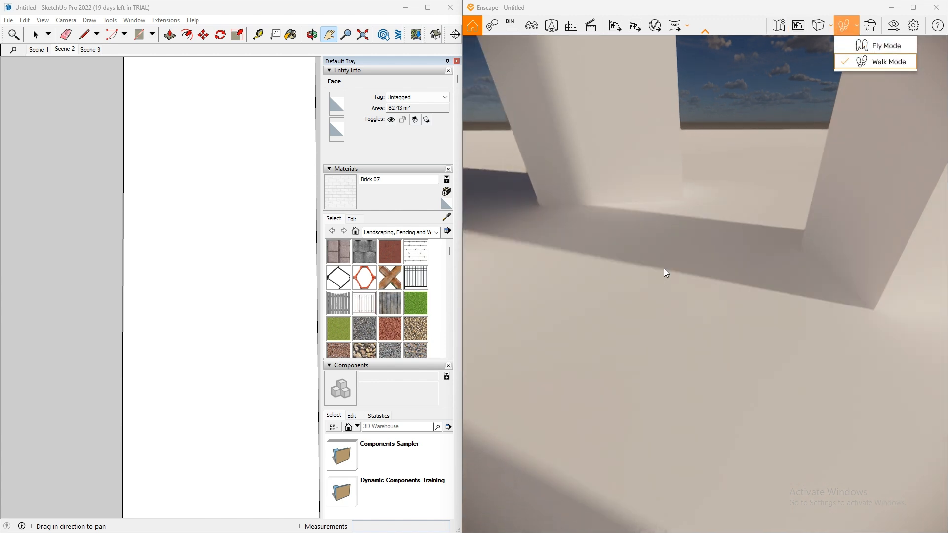
- Walk forward between the towers at ground level and turn the camera to look around
{"action": "key", "text": "w"}
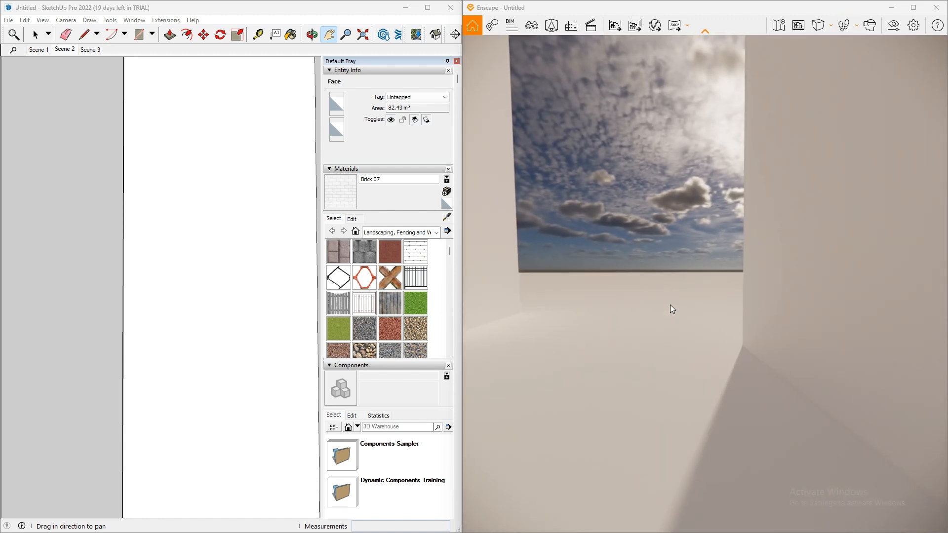
{"action": "mouse_move", "coordinate": [670, 304]}
{"action": "left_mouse_down"}
{"action": "mouse_move", "coordinate": [599, 292]}
{"action": "mouse_move", "coordinate": [664, 284]}
{"action": "mouse_move", "coordinate": [754, 300]}
{"action": "mouse_move", "coordinate": [849, 288]}
{"action": "left_mouse_up"}
{"action": "key", "text": "w"}
{"action": "key", "text": "w"}
{"action": "key", "text": "w"}
{"action": "key", "text": "w"}
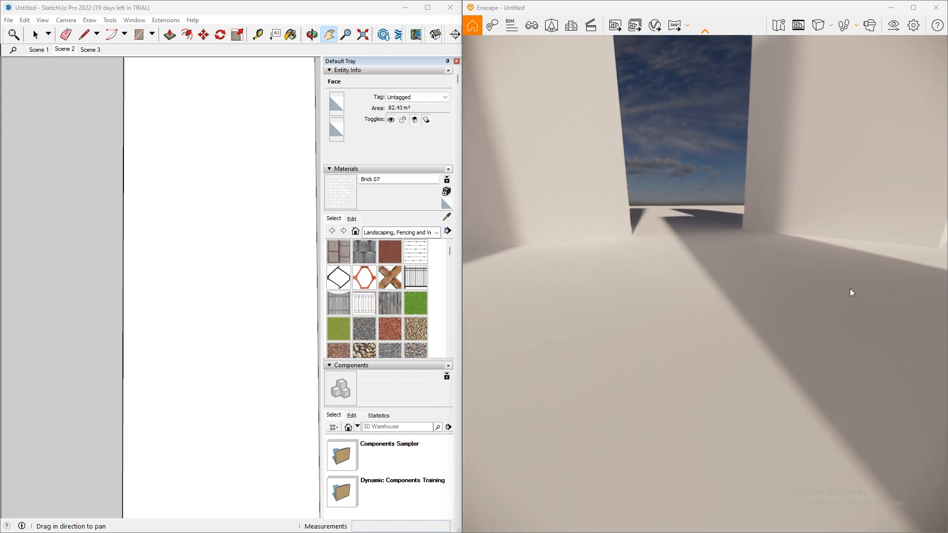
- Pull the SketchUp view back until all four towers and the ground plane fit in frame
{"action": "scroll", "coordinate": [154, 301], "scroll_direction": "down", "scroll_amount": 10}
{"action": "mouse_move", "coordinate": [225, 434]}
{"action": "middle_mouse_down"}
{"action": "mouse_move", "coordinate": [210, 335]}
{"action": "mouse_move", "coordinate": [233, 375]}
{"action": "mouse_move", "coordinate": [207, 380]}
{"action": "mouse_move", "coordinate": [138, 303]}
{"action": "mouse_move", "coordinate": [208, 390]}
{"action": "mouse_move", "coordinate": [268, 215]}
{"action": "middle_mouse_up"}
{"action": "scroll", "coordinate": [210, 334], "scroll_direction": "down", "scroll_amount": 2}
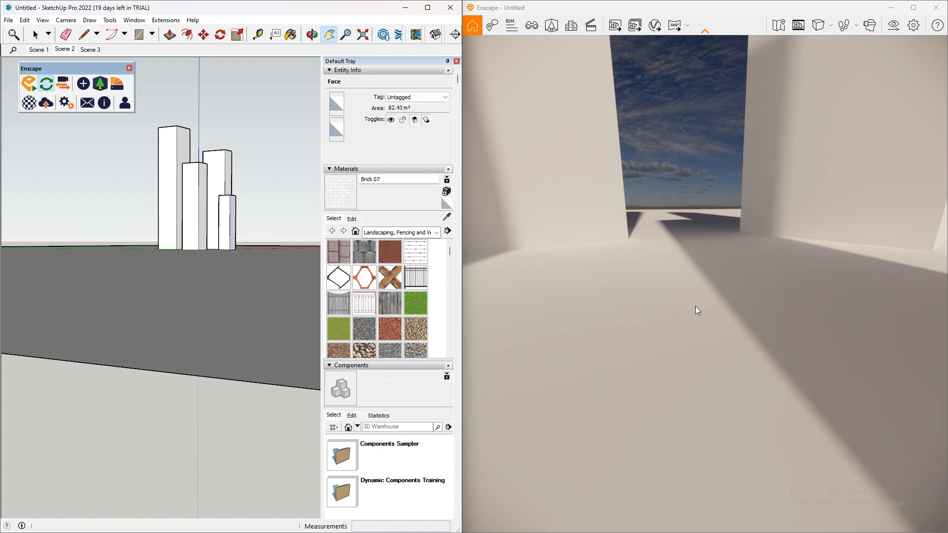
{"action": "scroll", "coordinate": [198, 316], "scroll_direction": "down", "scroll_amount": 3}
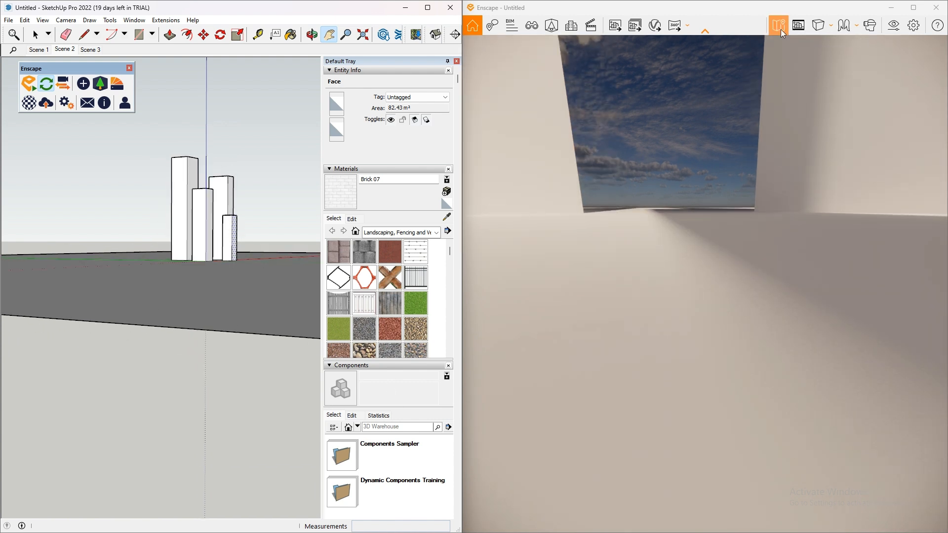
- Review the projection mode options of the render without changing the projection
{"action": "left_click", "coordinate": [831, 27]}
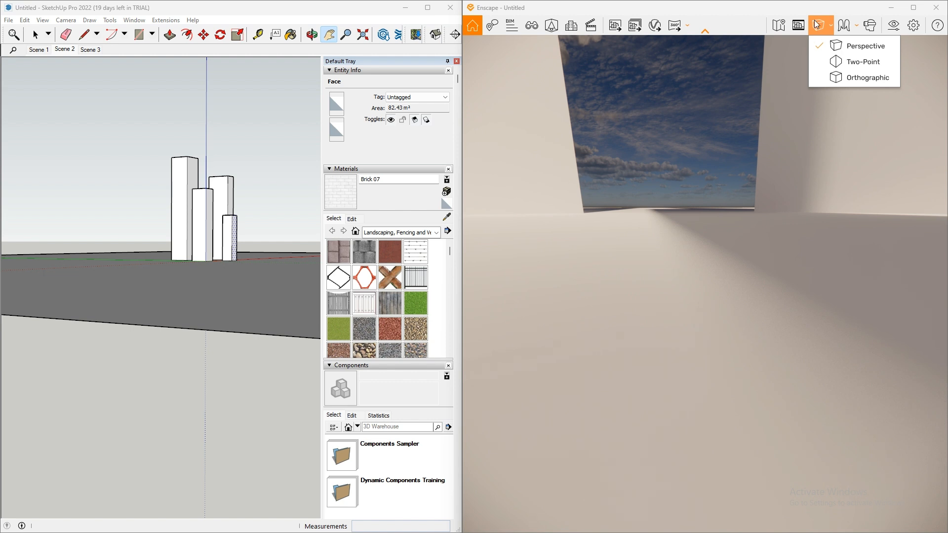
{"action": "left_click", "coordinate": [830, 9]}
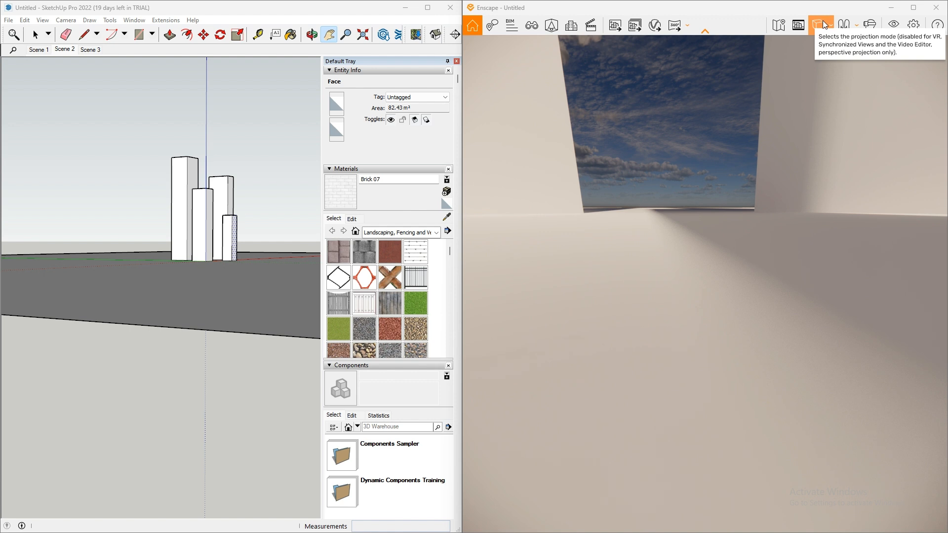
{"action": "left_click", "coordinate": [832, 27]}
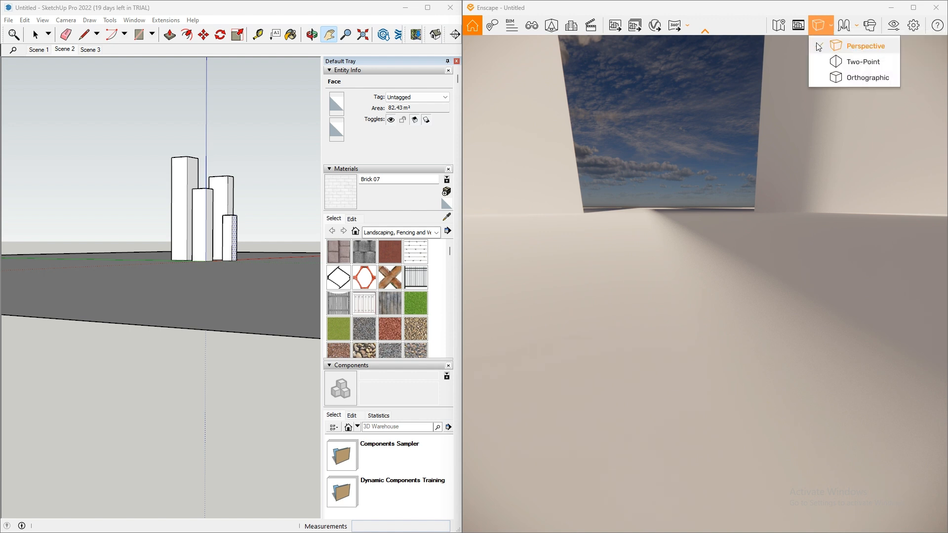
{"action": "left_click", "coordinate": [643, 168]}
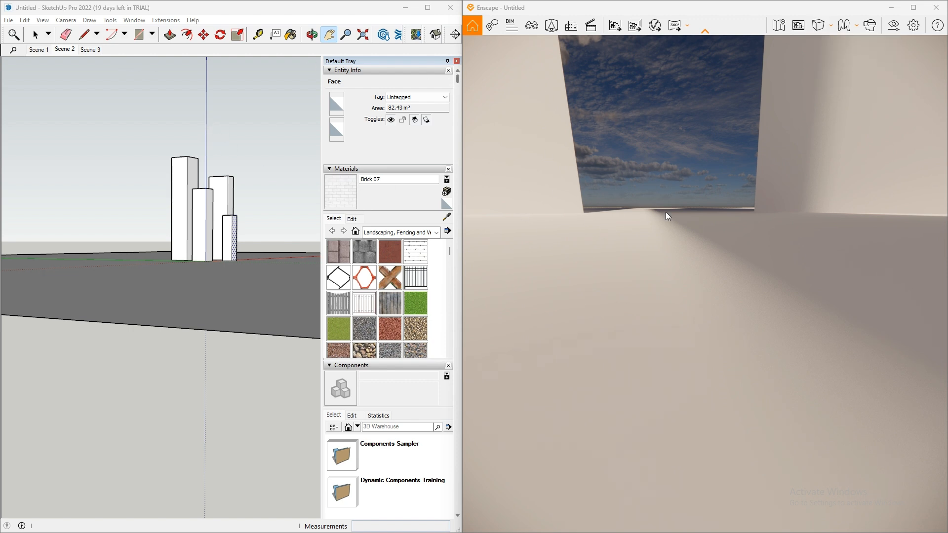
- Turn view synchronization back on and frame the four towers closely in the SketchUp view
{"action": "left_click", "coordinate": [290, 52]}
{"action": "left_click", "coordinate": [68, 84]}
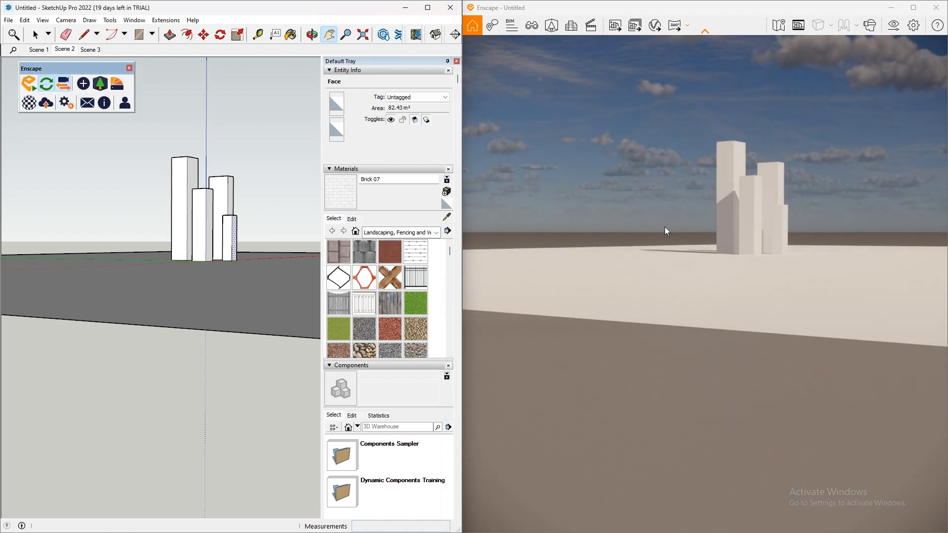
{"action": "scroll", "coordinate": [228, 290], "scroll_direction": "up", "scroll_amount": 5}
{"action": "scroll", "coordinate": [229, 289], "scroll_direction": "down", "scroll_amount": 3}
{"action": "mouse_move", "coordinate": [216, 305]}
{"action": "middle_mouse_down", "text": "shift"}
{"action": "mouse_move", "coordinate": [268, 328]}
{"action": "mouse_move", "coordinate": [226, 291]}
{"action": "mouse_move", "coordinate": [257, 321]}
{"action": "mouse_move", "coordinate": [132, 312]}
{"action": "mouse_move", "coordinate": [78, 339]}
{"action": "mouse_move", "coordinate": [142, 360]}
{"action": "mouse_move", "coordinate": [93, 360]}
{"action": "middle_mouse_up", "text": "shift"}
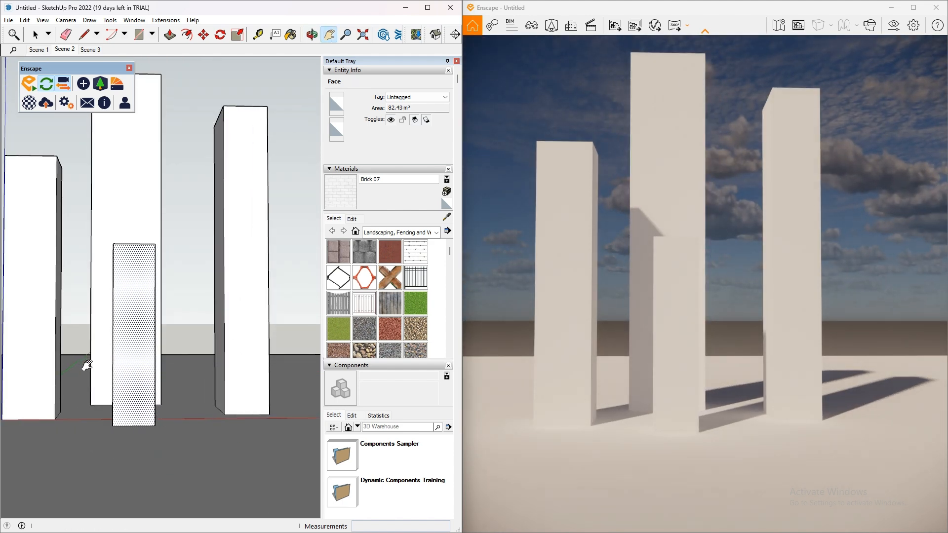
{"action": "left_click_drag", "start_coordinate": [86, 366], "coordinate": [138, 364]}
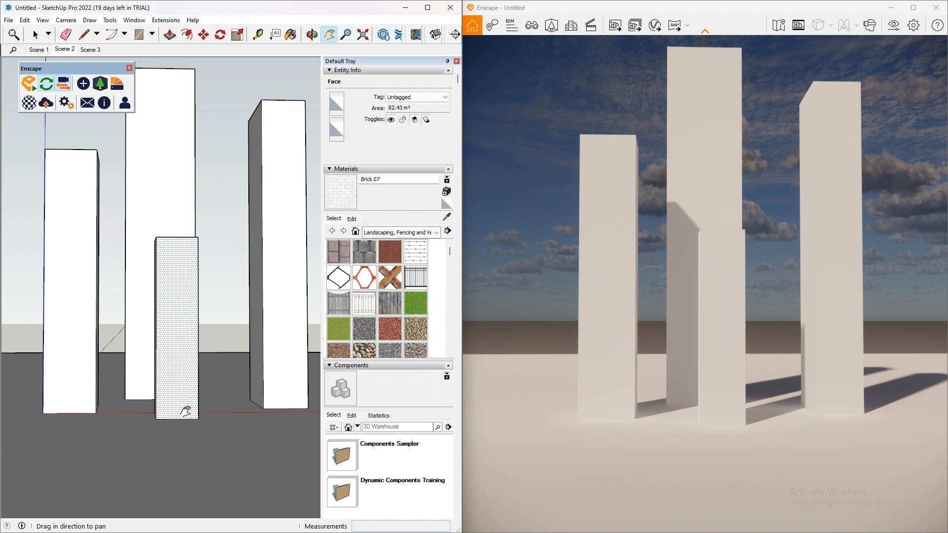
{"action": "left_click_drag", "start_coordinate": [186, 412], "coordinate": [194, 417]}
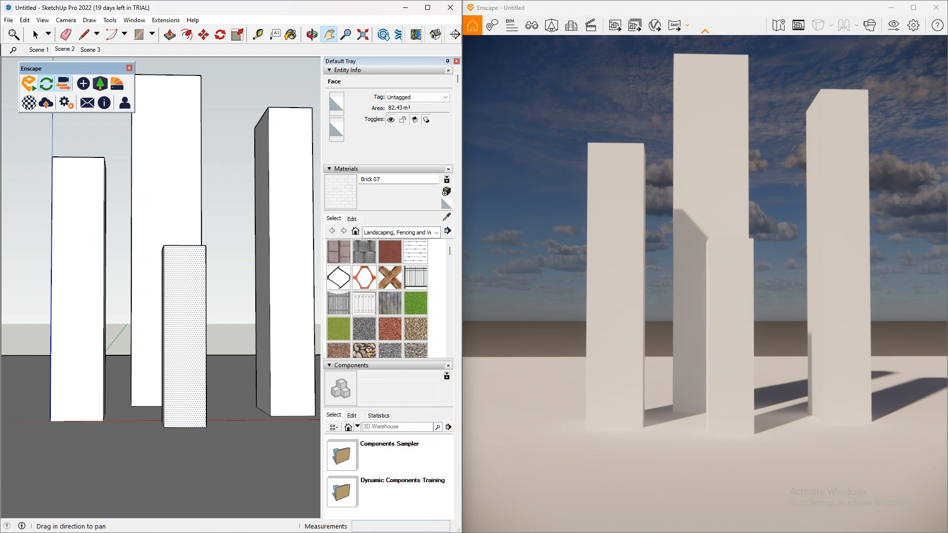
- Orbit, pan and zoom the SketchUp view around the shortest tower to examine its edges in the synchronized render
{"action": "scroll", "coordinate": [193, 390], "scroll_direction": "up", "scroll_amount": 3}
{"action": "scroll", "coordinate": [188, 389], "scroll_direction": "up", "scroll_amount": 2}
{"action": "left_click_drag", "start_coordinate": [188, 390], "coordinate": [213, 402]}
{"action": "middle_click_drag", "start_coordinate": [213, 402], "coordinate": [215, 411]}
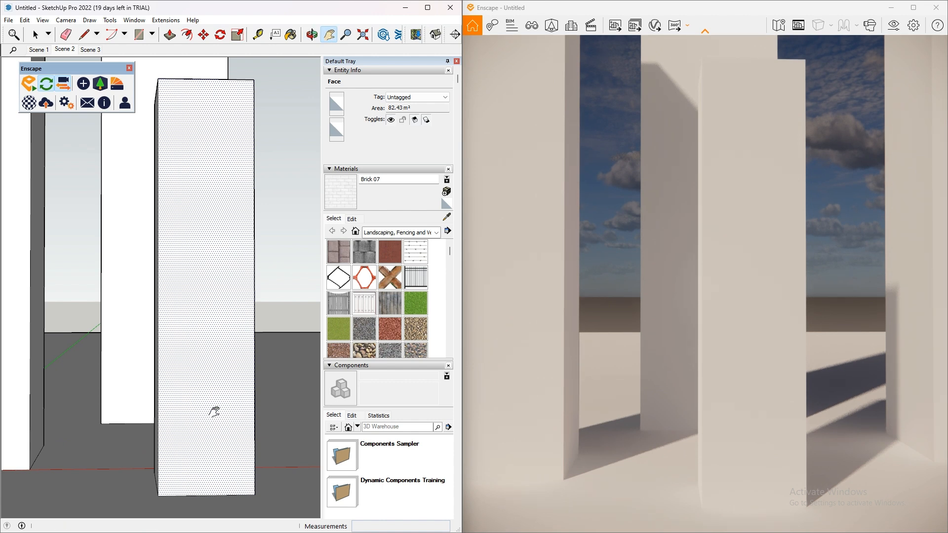
{"action": "mouse_move", "coordinate": [207, 393]}
{"action": "left_mouse_down"}
{"action": "mouse_move", "coordinate": [220, 268]}
{"action": "mouse_move", "coordinate": [220, 296]}
{"action": "left_mouse_up"}
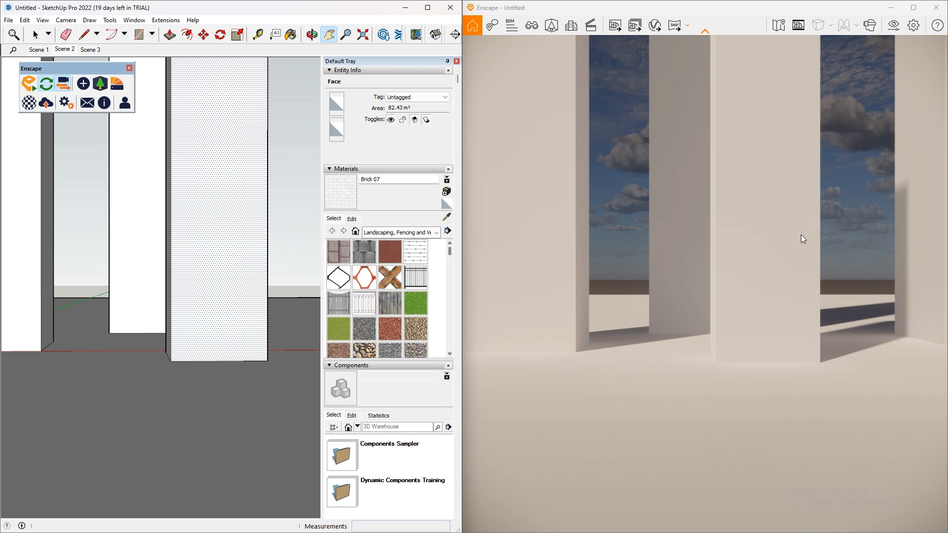
{"action": "mouse_move", "coordinate": [229, 300]}
{"action": "left_mouse_down"}
{"action": "mouse_move", "coordinate": [235, 383]}
{"action": "mouse_move", "coordinate": [226, 419]}
{"action": "left_mouse_up"}
{"action": "middle_click_drag", "start_coordinate": [226, 419], "coordinate": [235, 353]}
{"action": "left_click_drag", "start_coordinate": [222, 353], "coordinate": [211, 408]}
{"action": "scroll", "coordinate": [206, 370], "scroll_direction": "up", "scroll_amount": 1}
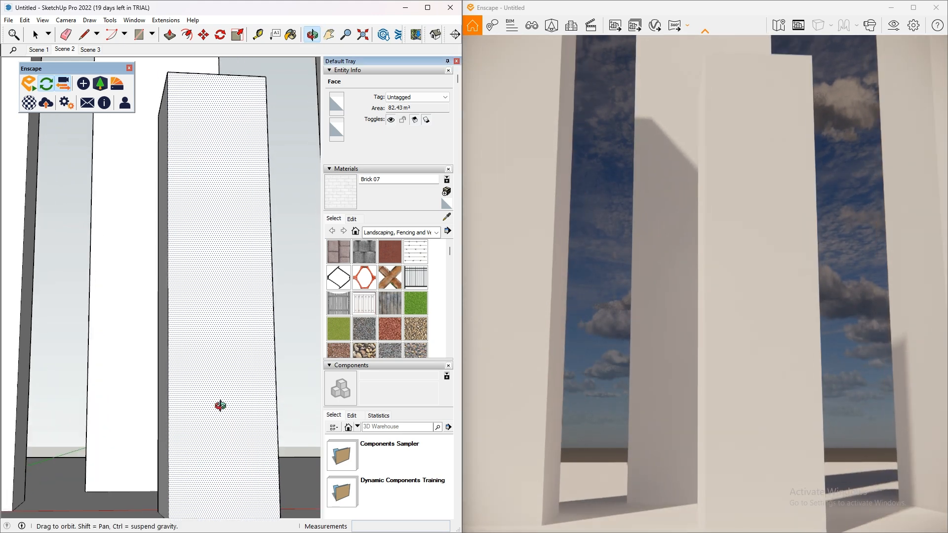
{"action": "middle_click_drag", "start_coordinate": [211, 409], "coordinate": [239, 397]}
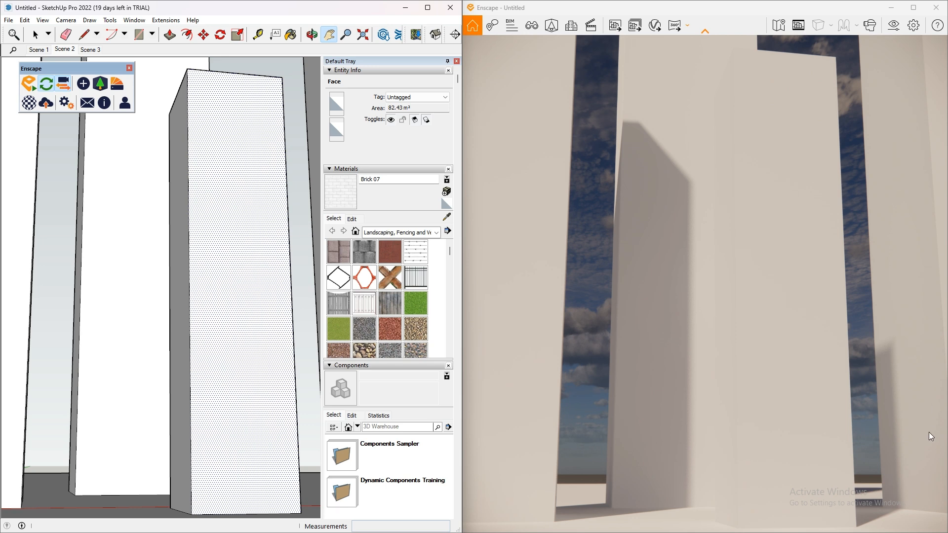
{"action": "mouse_move", "coordinate": [204, 277]}
{"action": "middle_mouse_down"}
{"action": "mouse_move", "coordinate": [207, 296]}
{"action": "mouse_move", "coordinate": [158, 355]}
{"action": "middle_mouse_up"}
{"action": "left_click_drag", "start_coordinate": [233, 373], "coordinate": [184, 254]}
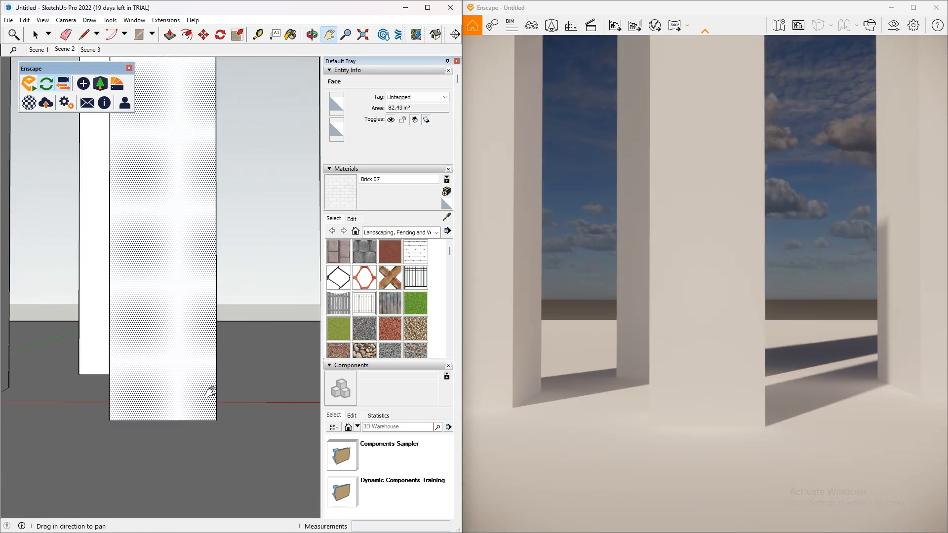
{"action": "scroll", "coordinate": [214, 389], "scroll_direction": "up", "scroll_amount": 3}
{"action": "mouse_move", "coordinate": [199, 395]}
{"action": "left_mouse_down"}
{"action": "mouse_move", "coordinate": [237, 390]}
{"action": "mouse_move", "coordinate": [200, 363]}
{"action": "left_mouse_up"}
{"action": "middle_click_drag", "start_coordinate": [200, 363], "coordinate": [360, 367]}
{"action": "mouse_move", "coordinate": [217, 300]}
{"action": "middle_mouse_down", "text": "shift"}
{"action": "mouse_move", "coordinate": [161, 378]}
{"action": "mouse_move", "coordinate": [241, 375]}
{"action": "mouse_move", "coordinate": [87, 377]}
{"action": "middle_mouse_up", "text": "shift"}
{"action": "middle_click_drag", "start_coordinate": [224, 397], "coordinate": [211, 386], "text": "shift"}
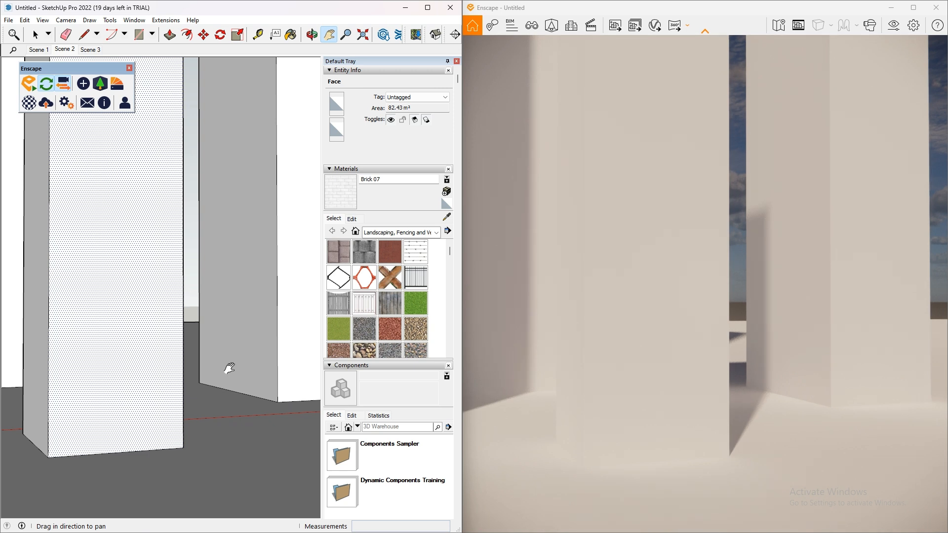
- Turn off view synchronization and set the render's projection mode to Two-Point
{"action": "left_click", "coordinate": [823, 32]}
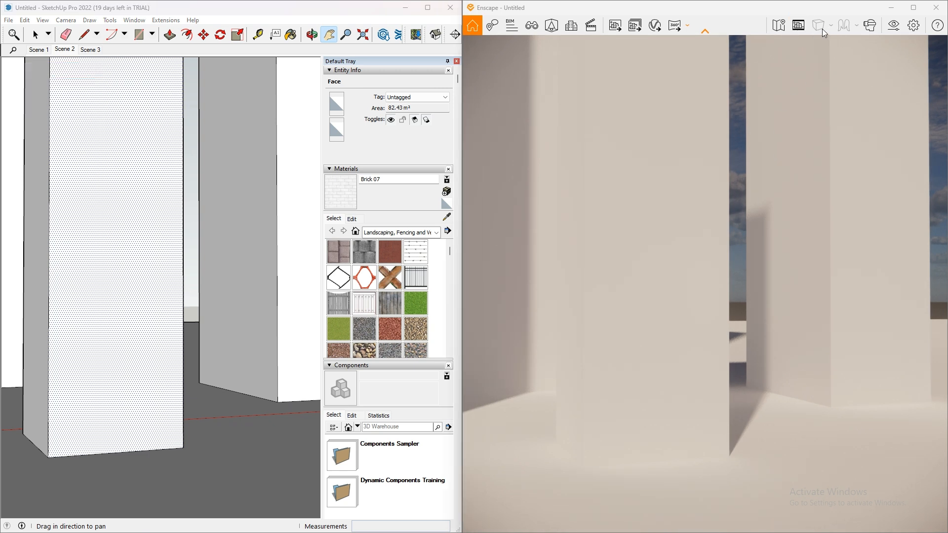
{"action": "left_click", "coordinate": [135, 69]}
{"action": "left_click", "coordinate": [64, 89]}
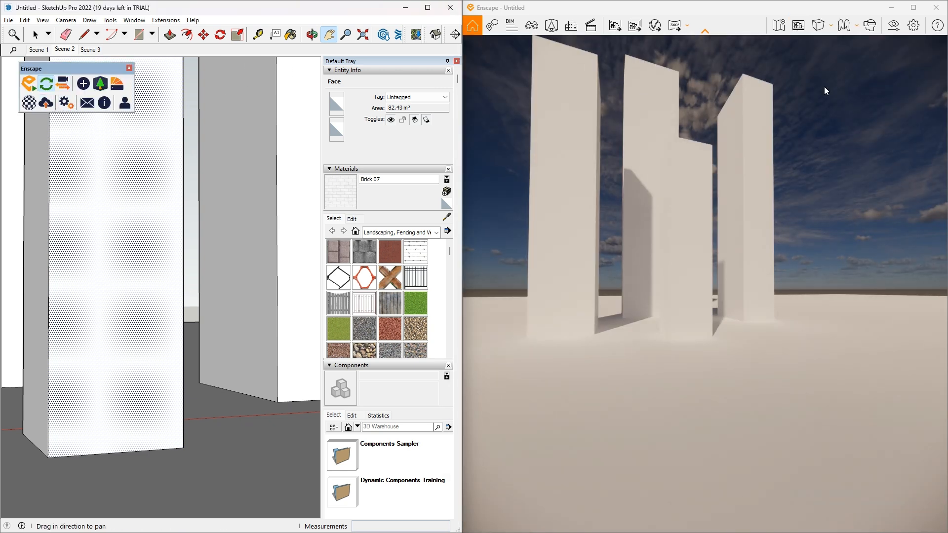
{"action": "left_click", "coordinate": [831, 31]}
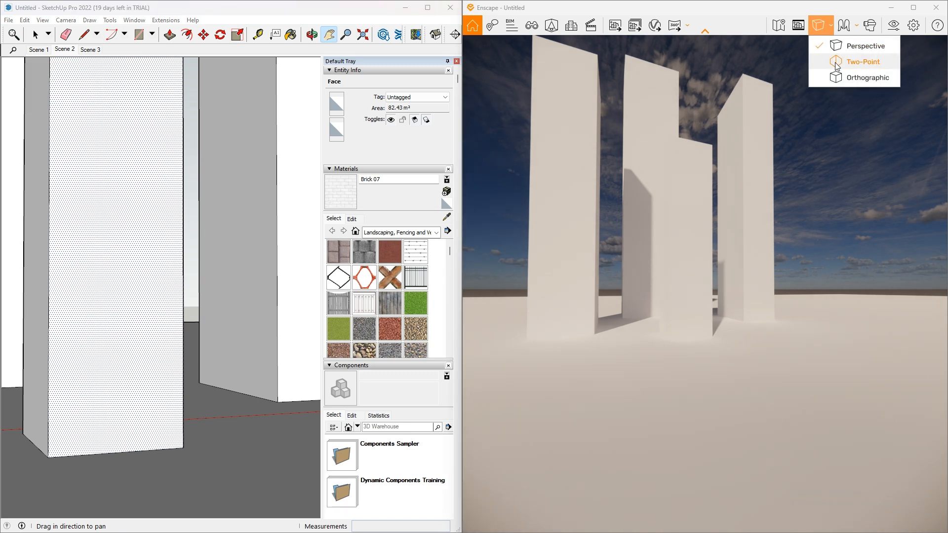
{"action": "left_click", "coordinate": [838, 63]}
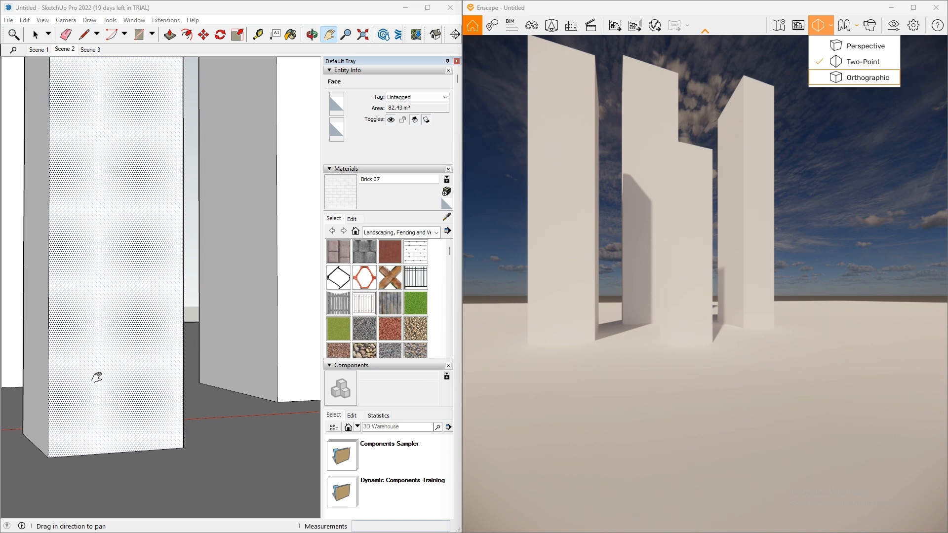
- View the towers from another angle in two-point projection, and set the projection mode back to Perspective
{"action": "left_click_drag", "start_coordinate": [171, 421], "coordinate": [219, 356]}
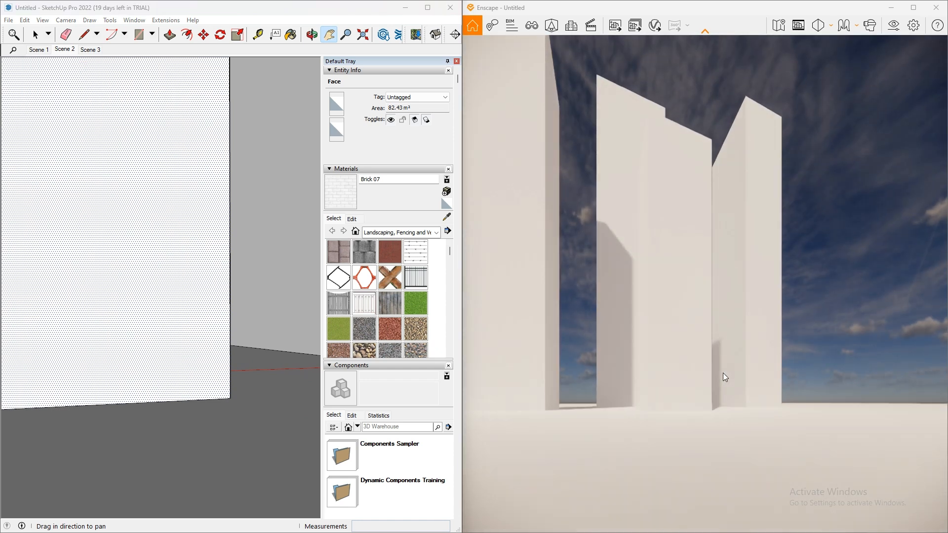
{"action": "mouse_move", "coordinate": [722, 372]}
{"action": "right_mouse_down"}
{"action": "mouse_move", "coordinate": [713, 206]}
{"action": "mouse_move", "coordinate": [721, 227]}
{"action": "right_mouse_up"}
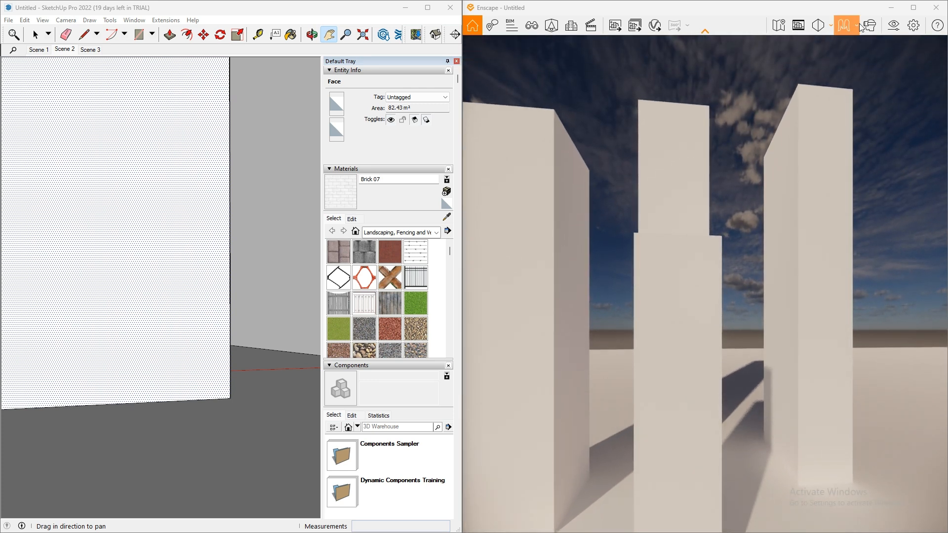
{"action": "left_click", "coordinate": [832, 23]}
{"action": "left_click", "coordinate": [842, 45]}
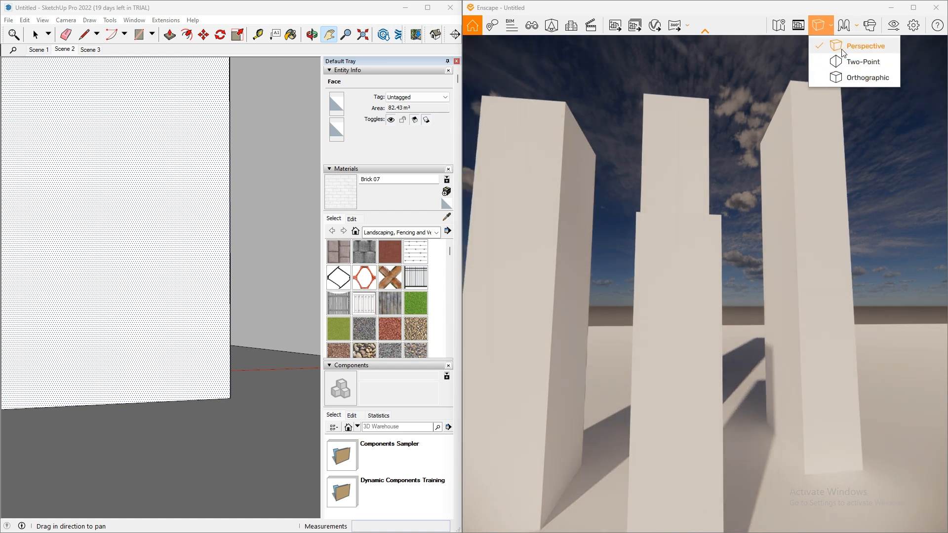
- Set the render's projection mode to Orthographic, and orbit and pan around the towers from a raised angle
{"action": "left_click", "coordinate": [868, 77]}
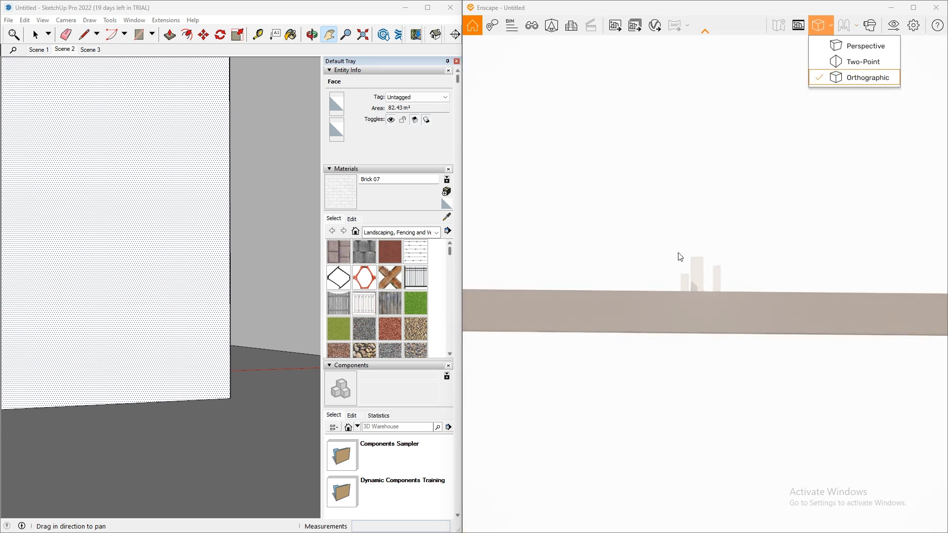
{"action": "left_click", "coordinate": [743, 283]}
{"action": "right_click_drag", "start_coordinate": [750, 260], "coordinate": [792, 230]}
{"action": "left_click", "coordinate": [815, 28]}
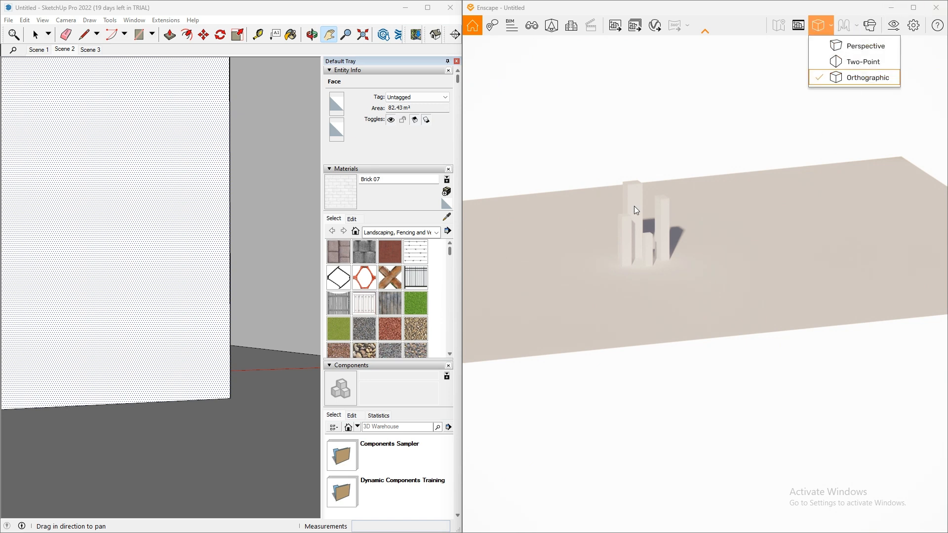
{"action": "mouse_move", "coordinate": [733, 236]}
{"action": "left_mouse_down"}
{"action": "mouse_move", "coordinate": [827, 192]}
{"action": "mouse_move", "coordinate": [807, 205]}
{"action": "mouse_move", "coordinate": [698, 167]}
{"action": "left_mouse_up"}
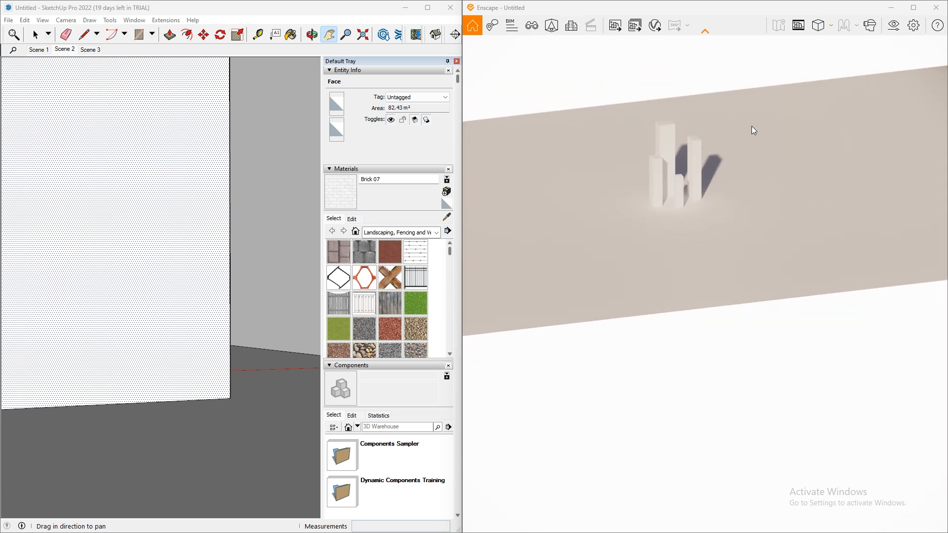
{"action": "left_click_drag", "start_coordinate": [753, 318], "coordinate": [745, 318]}
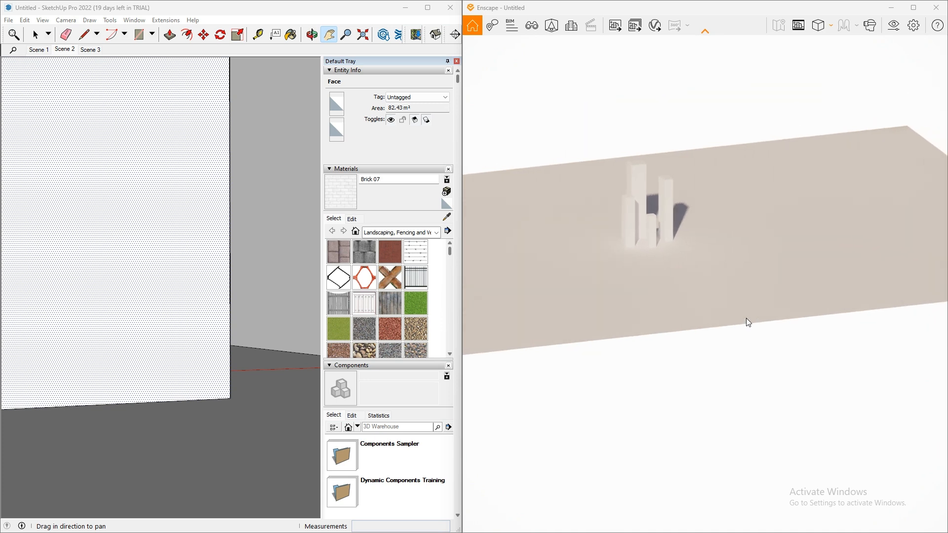
{"action": "left_click_drag", "start_coordinate": [667, 308], "coordinate": [661, 309]}
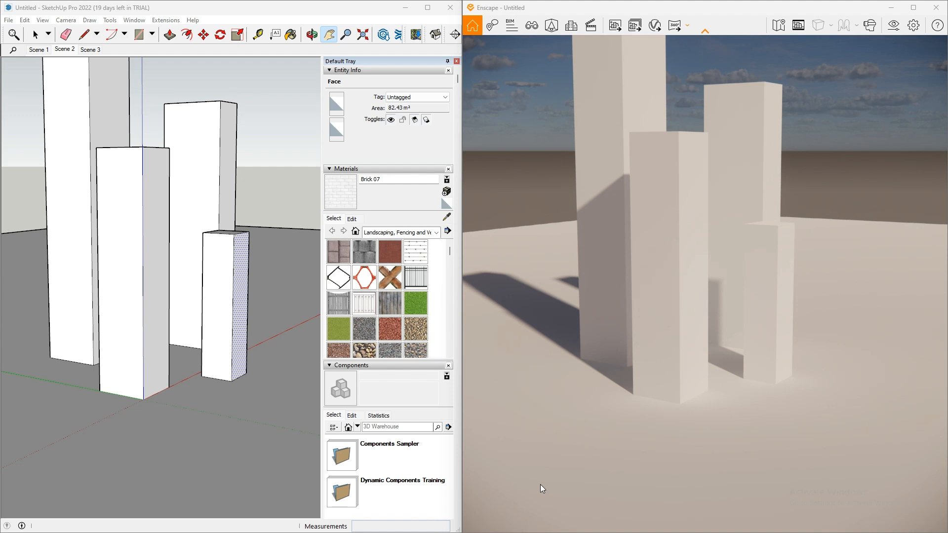
- Look through the Main, Image, Atmosphere, Sky and Output categories of the visual settings
{"action": "left_click", "coordinate": [894, 26]}
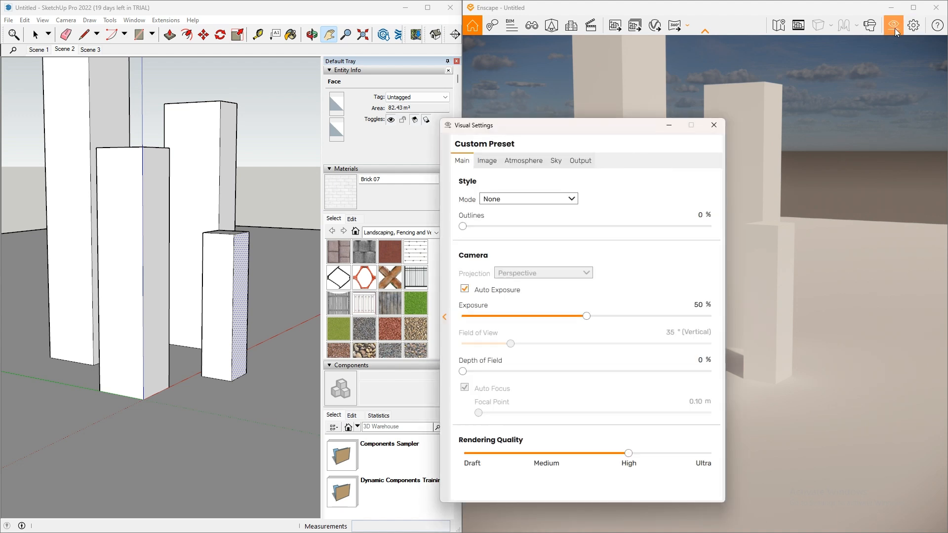
{"action": "left_click", "coordinate": [486, 163]}
{"action": "left_click", "coordinate": [522, 164]}
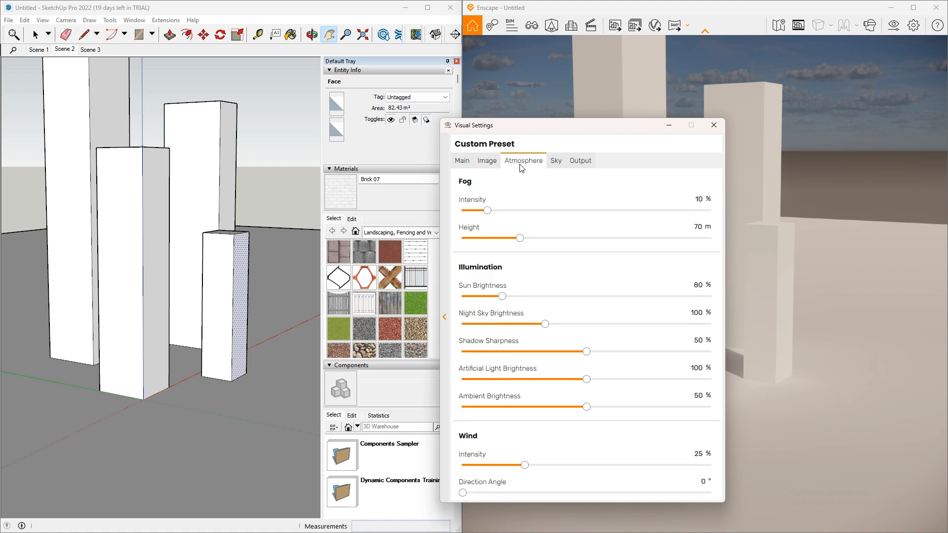
{"action": "left_click", "coordinate": [560, 167]}
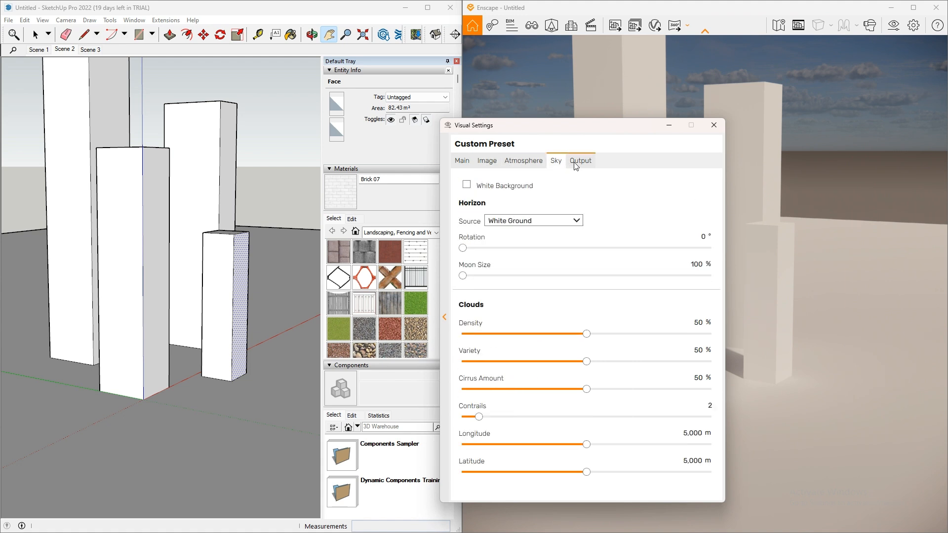
{"action": "left_click", "coordinate": [576, 167]}
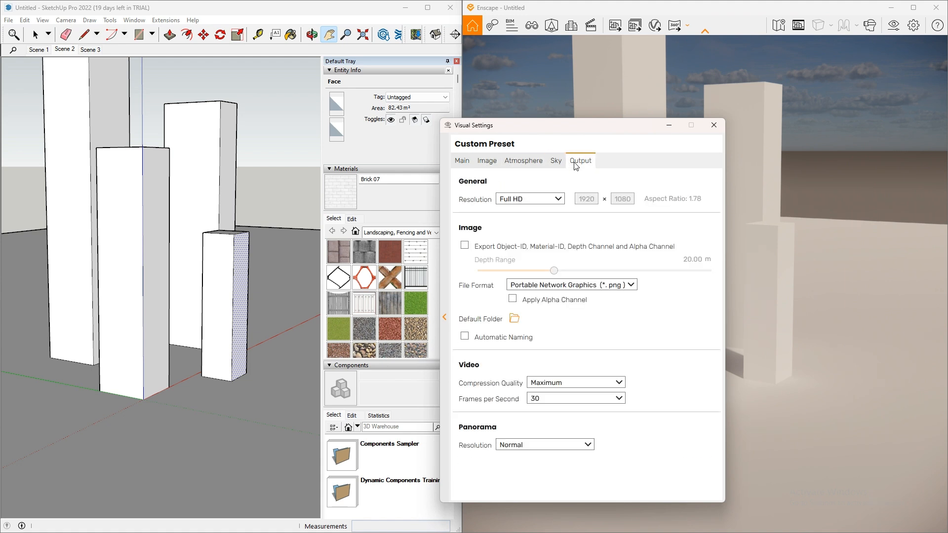
{"action": "left_click", "coordinate": [524, 163]}
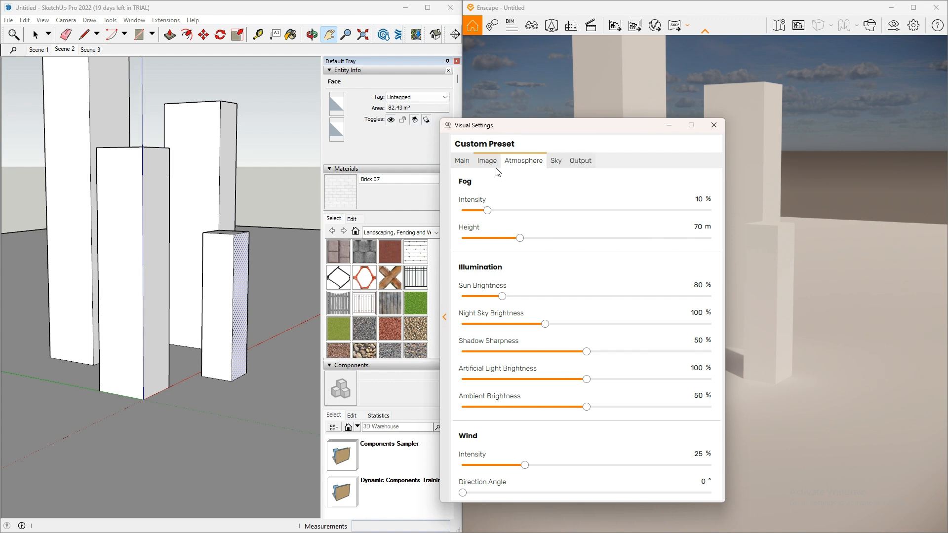
{"action": "left_click", "coordinate": [463, 161]}
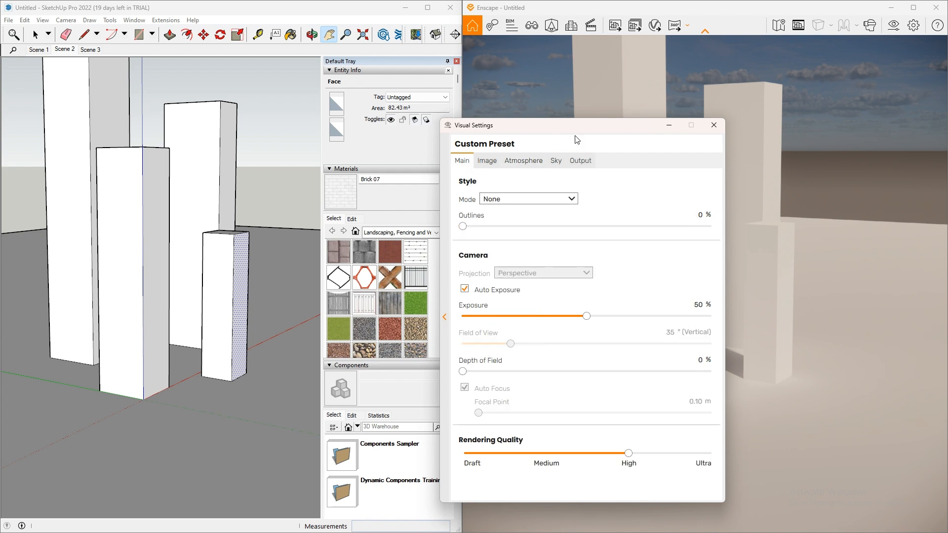
- Set the render style mode to Light View and move the Visual Settings window aside to inspect the render
{"action": "left_click", "coordinate": [537, 202]}
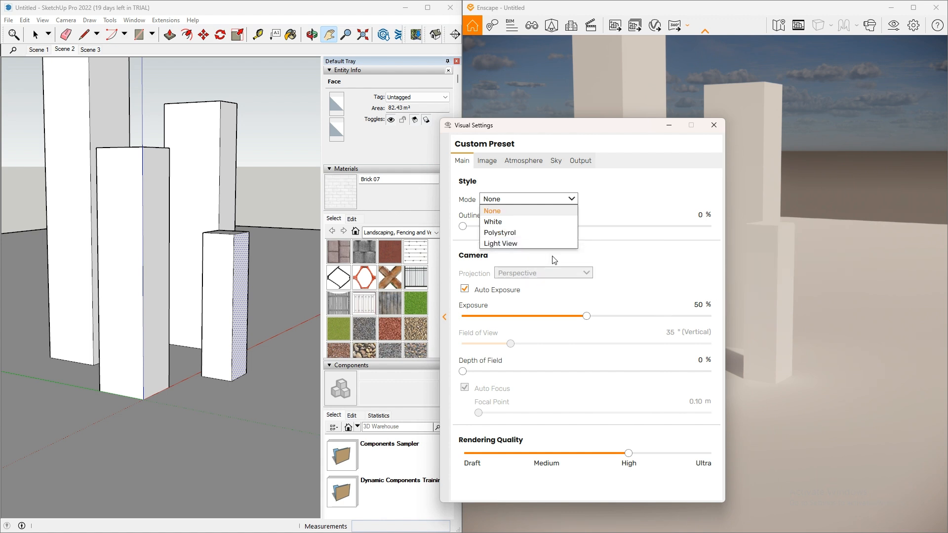
{"action": "left_click", "coordinate": [534, 242]}
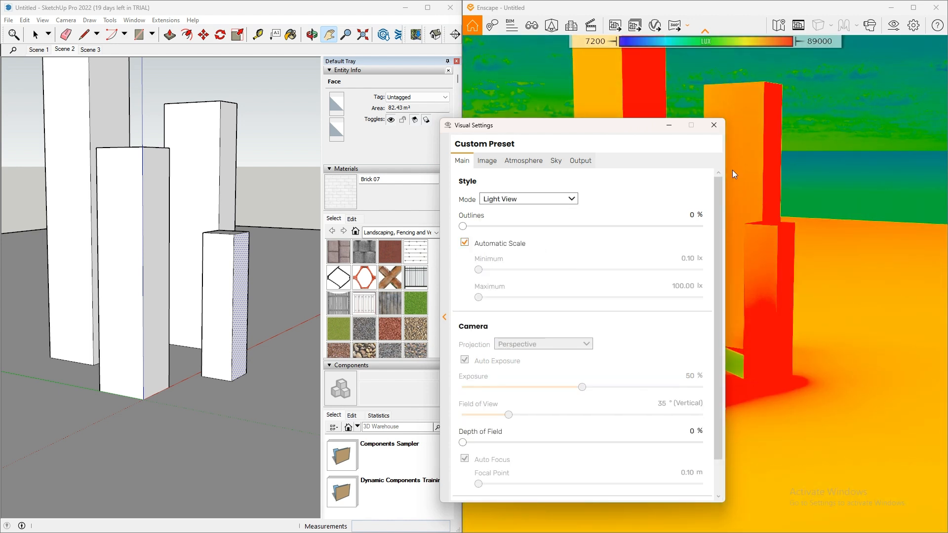
{"action": "left_click_drag", "start_coordinate": [637, 130], "coordinate": [360, 121]}
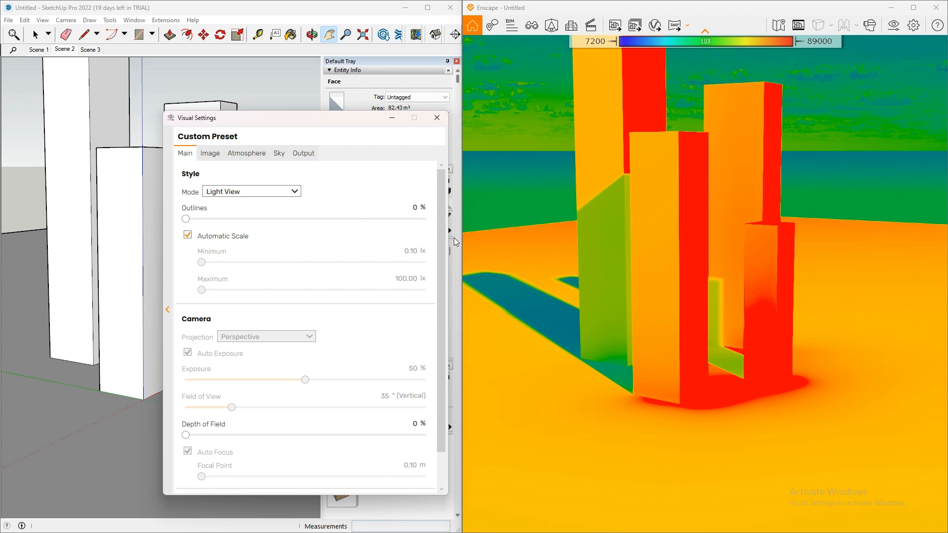
{"action": "mouse_move", "coordinate": [282, 122]}
{"action": "left_mouse_down"}
{"action": "mouse_move", "coordinate": [499, 126]}
{"action": "mouse_move", "coordinate": [641, 150]}
{"action": "mouse_move", "coordinate": [249, 121]}
{"action": "mouse_move", "coordinate": [633, 123]}
{"action": "left_mouse_up"}
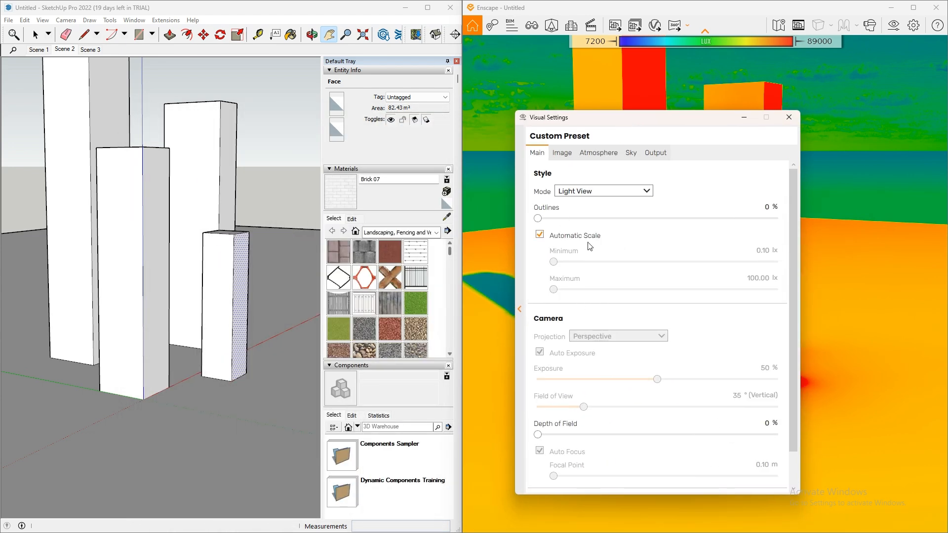
- View the image correction settings, clear the window from the render, and set the style mode back to None
{"action": "left_click", "coordinate": [562, 152]}
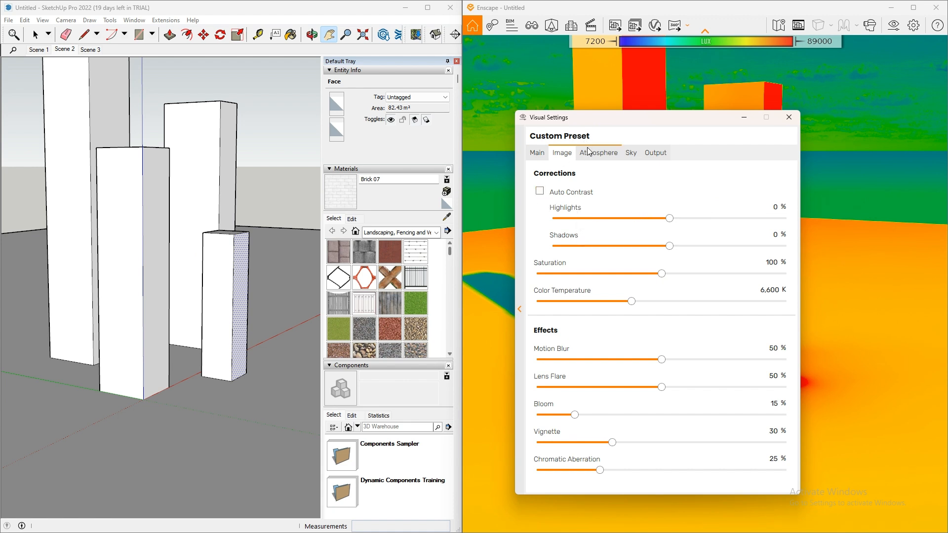
{"action": "mouse_move", "coordinate": [606, 124]}
{"action": "left_mouse_down"}
{"action": "mouse_move", "coordinate": [361, 183]}
{"action": "mouse_move", "coordinate": [359, 168]}
{"action": "mouse_move", "coordinate": [378, 165]}
{"action": "left_mouse_up"}
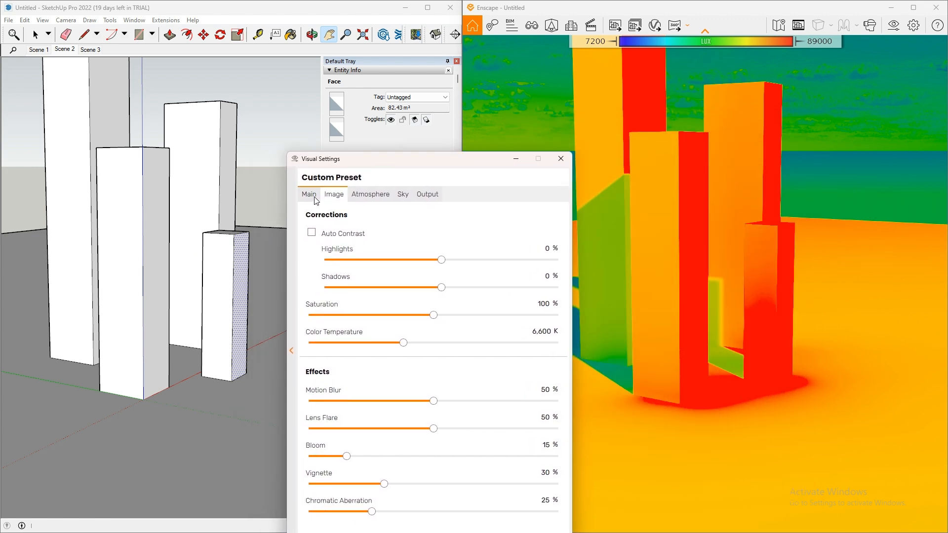
{"action": "left_click", "coordinate": [308, 194]}
{"action": "left_click", "coordinate": [375, 232]}
{"action": "left_click", "coordinate": [345, 245]}
- Toggle Auto Contrast in the image corrections to compare the render with and without it, ending with it off
{"action": "left_click", "coordinate": [334, 194]}
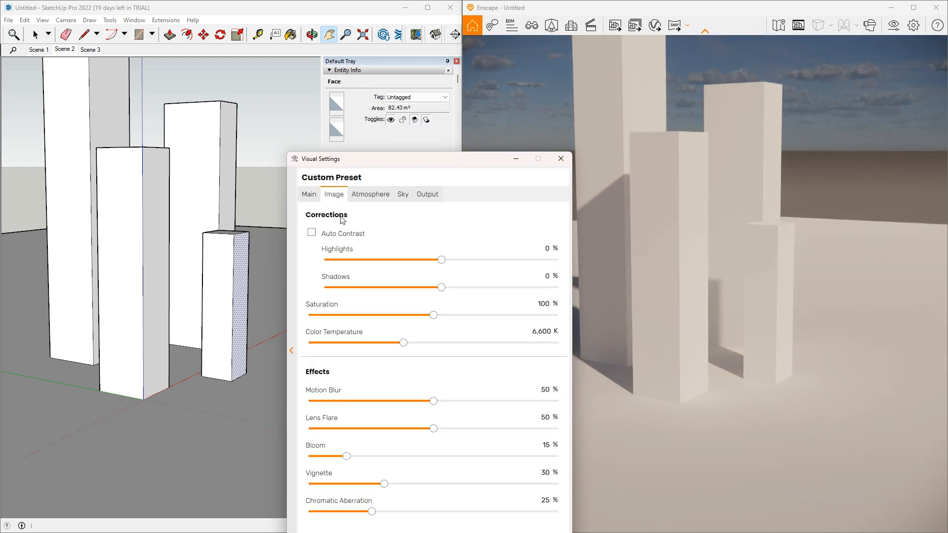
{"action": "left_click", "coordinate": [312, 232]}
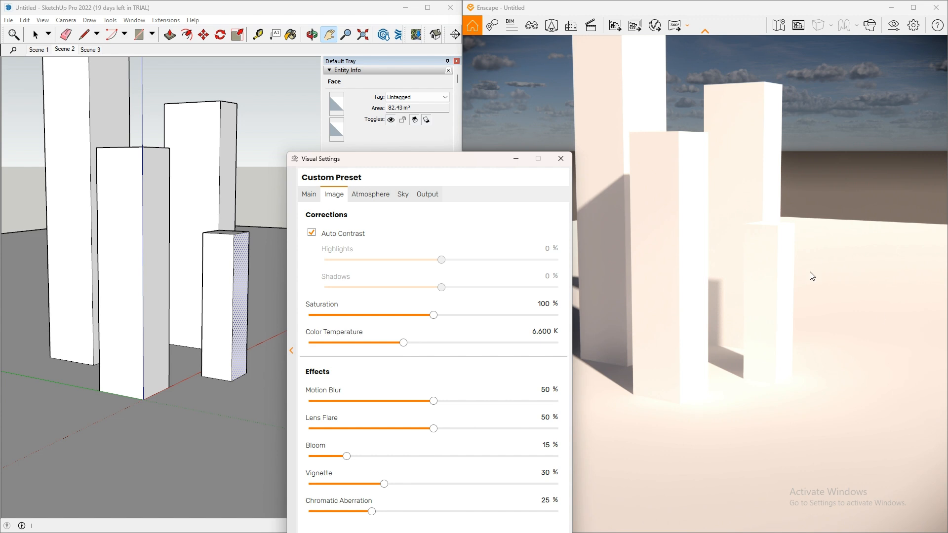
{"action": "left_click_drag", "start_coordinate": [371, 169], "coordinate": [214, 151]}
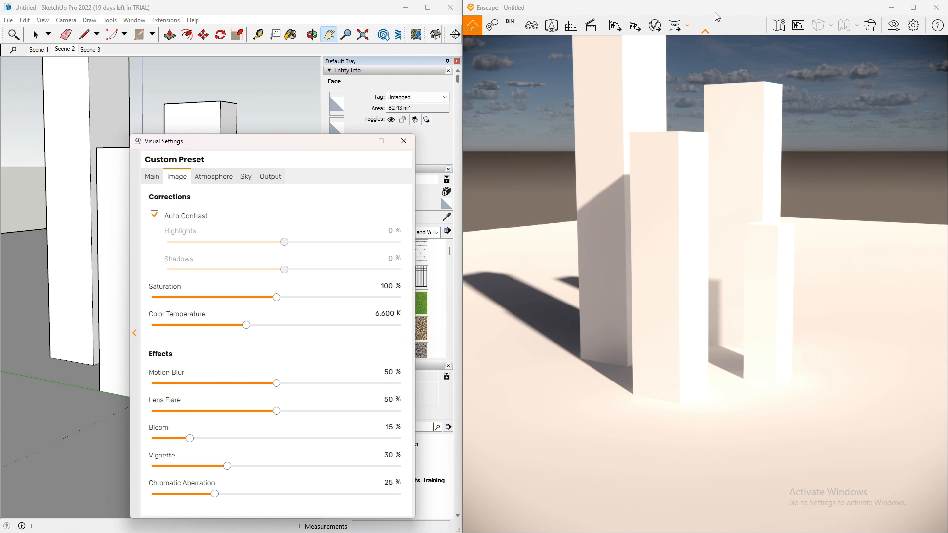
{"action": "left_click", "coordinate": [154, 219]}
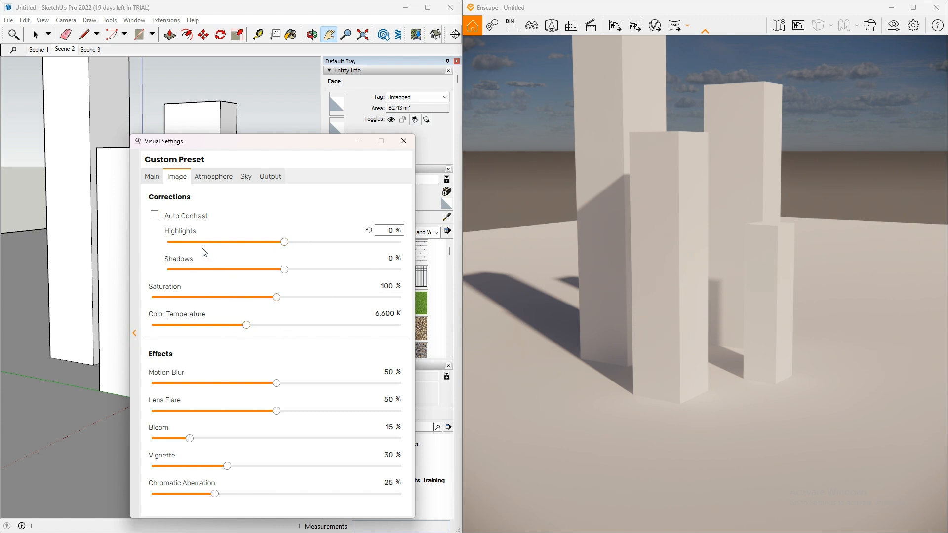
{"action": "left_click", "coordinate": [155, 217]}
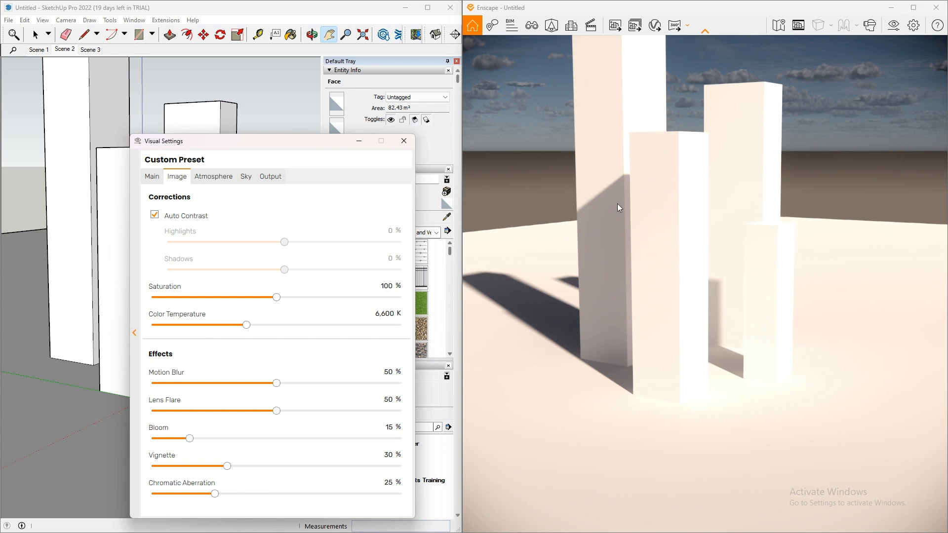
{"action": "left_click", "coordinate": [156, 217]}
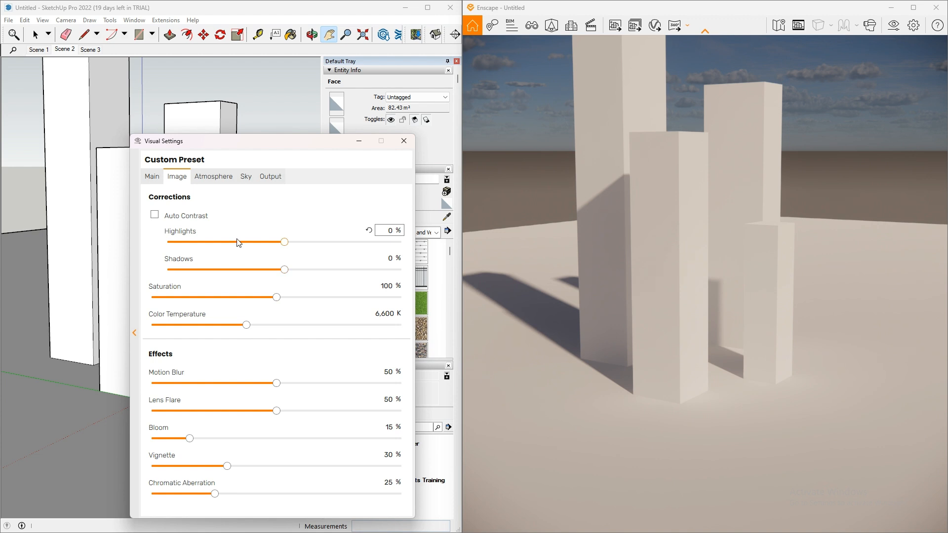
- Try adjusting the fog intensity in the atmosphere settings
{"action": "left_click", "coordinate": [219, 181]}
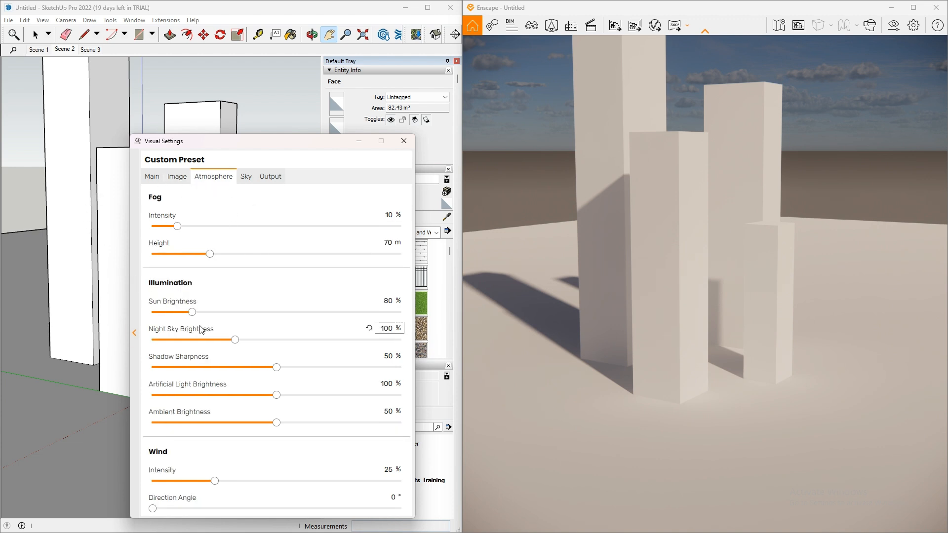
{"action": "left_click_drag", "start_coordinate": [178, 227], "coordinate": [187, 272]}
- Compare the Skybox and Clear horizon sources in the sky settings, and leave the source set to Skybox
{"action": "left_click", "coordinate": [249, 181]}
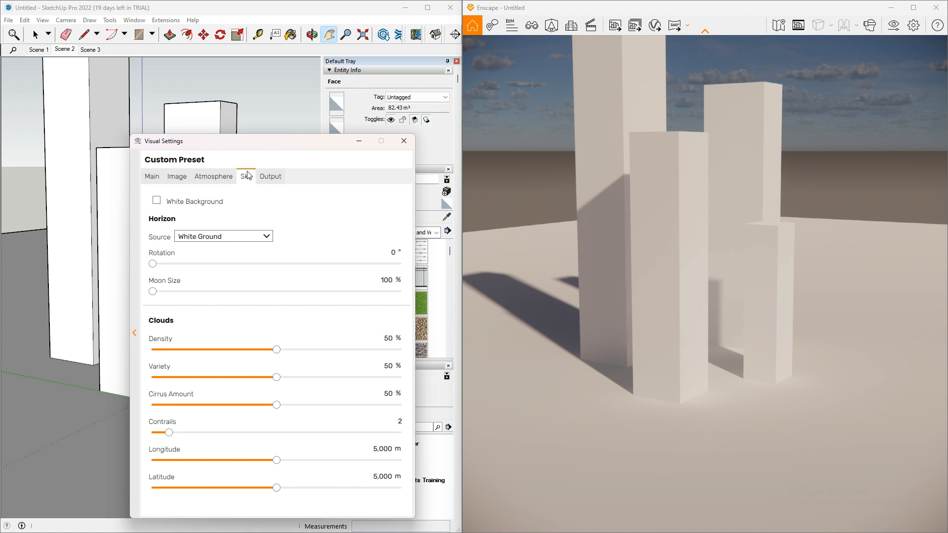
{"action": "left_click", "coordinate": [188, 240]}
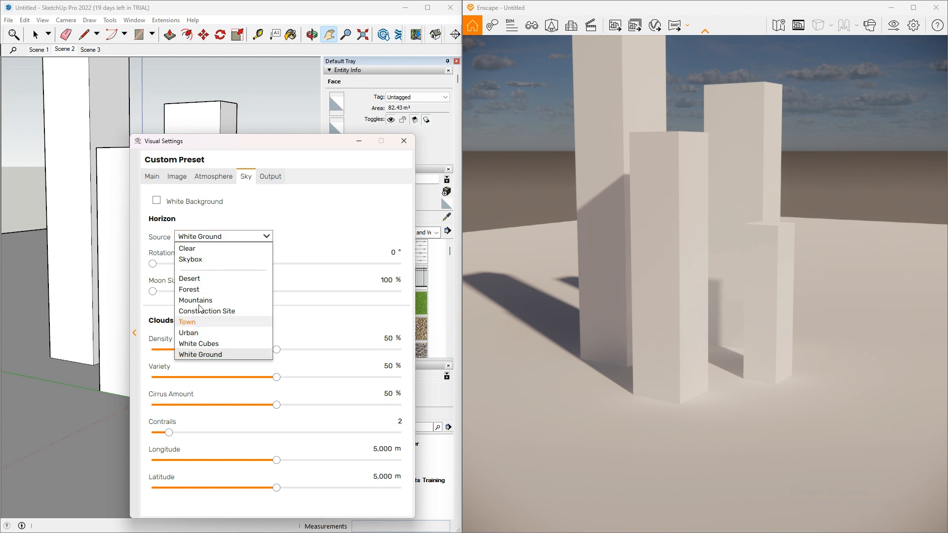
{"action": "left_click", "coordinate": [193, 259]}
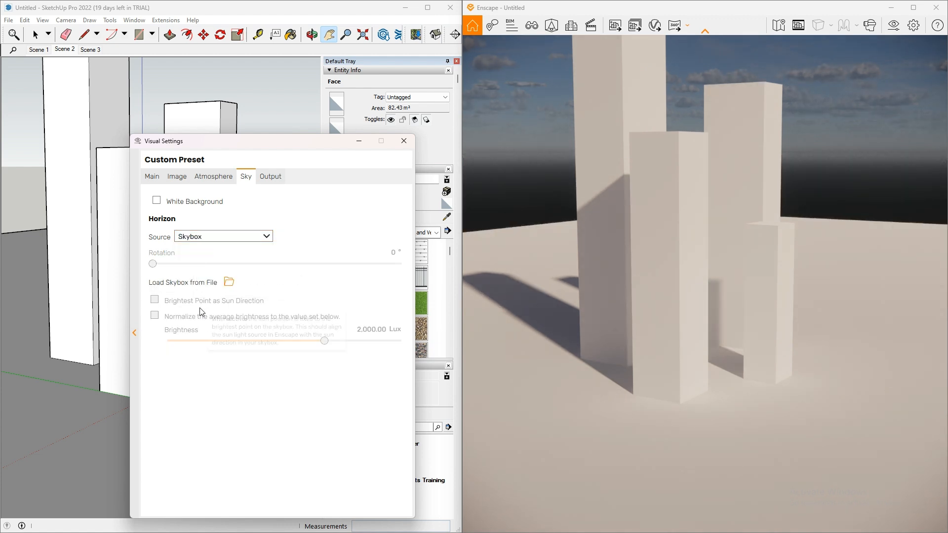
{"action": "left_click", "coordinate": [198, 240]}
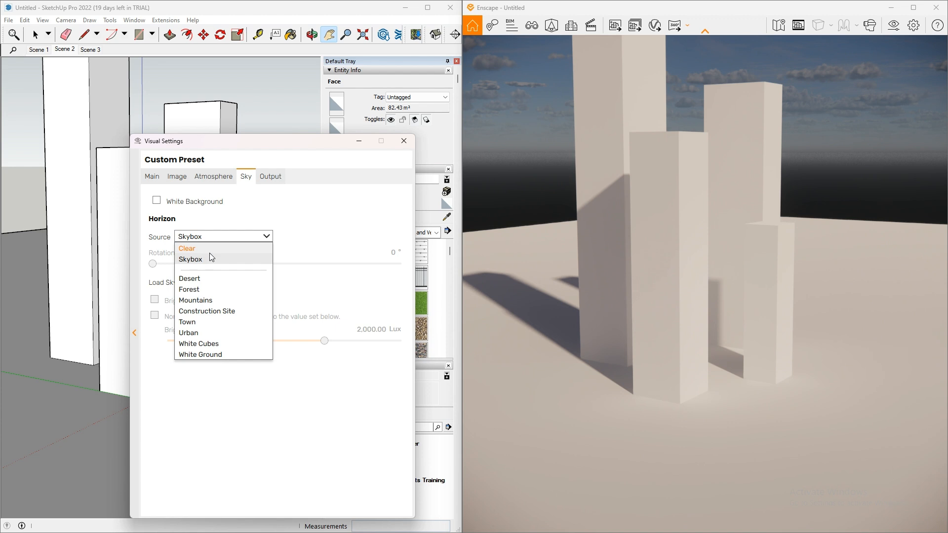
{"action": "left_click", "coordinate": [208, 248]}
{"action": "left_click", "coordinate": [209, 237]}
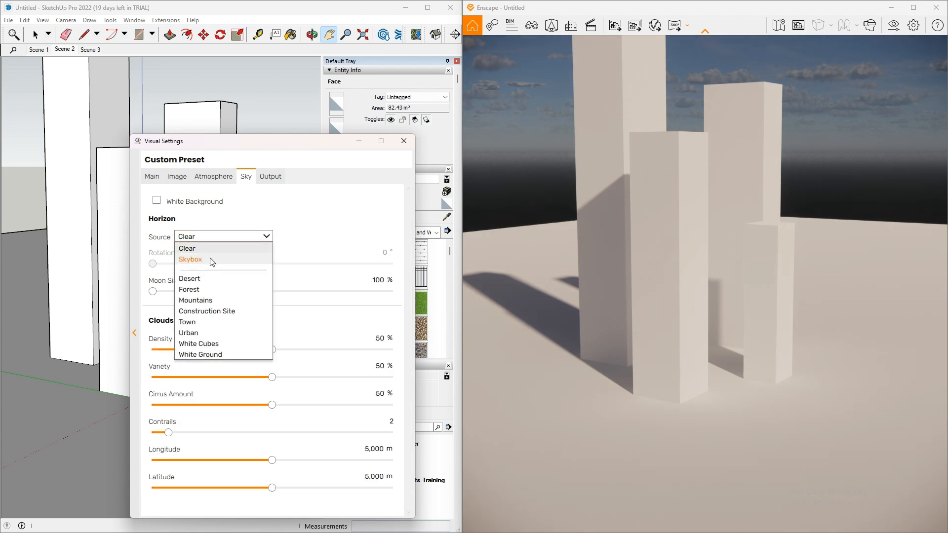
{"action": "left_click", "coordinate": [212, 260]}
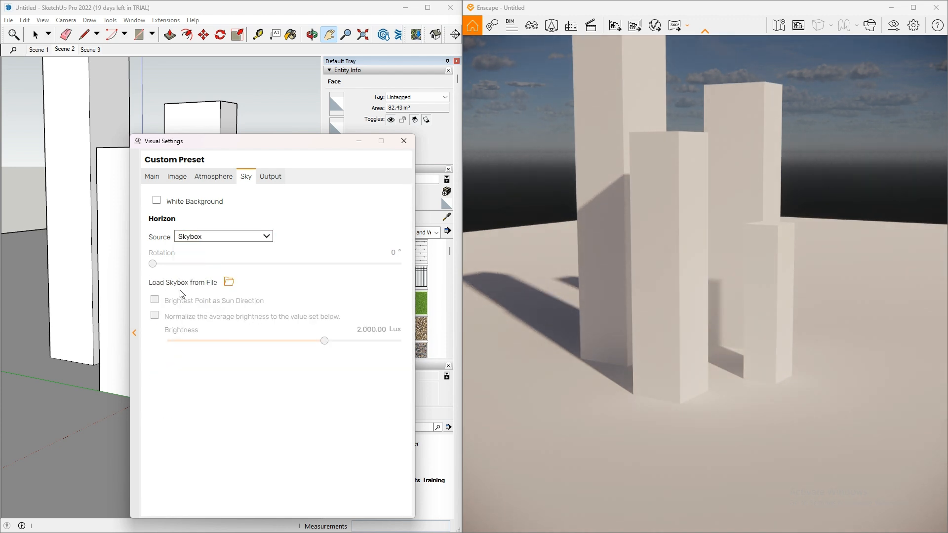
- Browse for a skybox file without loading one, and toggle the sky's white background on and off again
{"action": "left_click", "coordinate": [228, 282]}
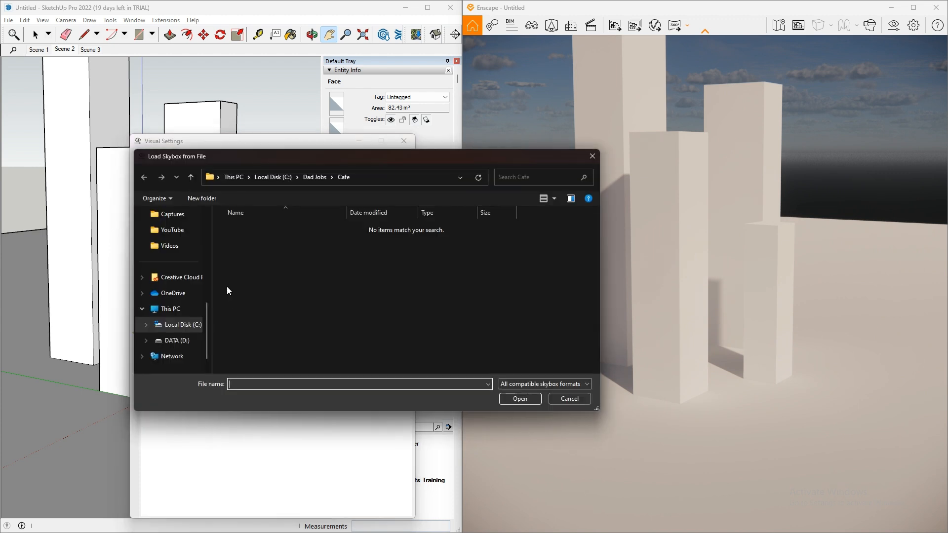
{"action": "left_click", "coordinate": [569, 399]}
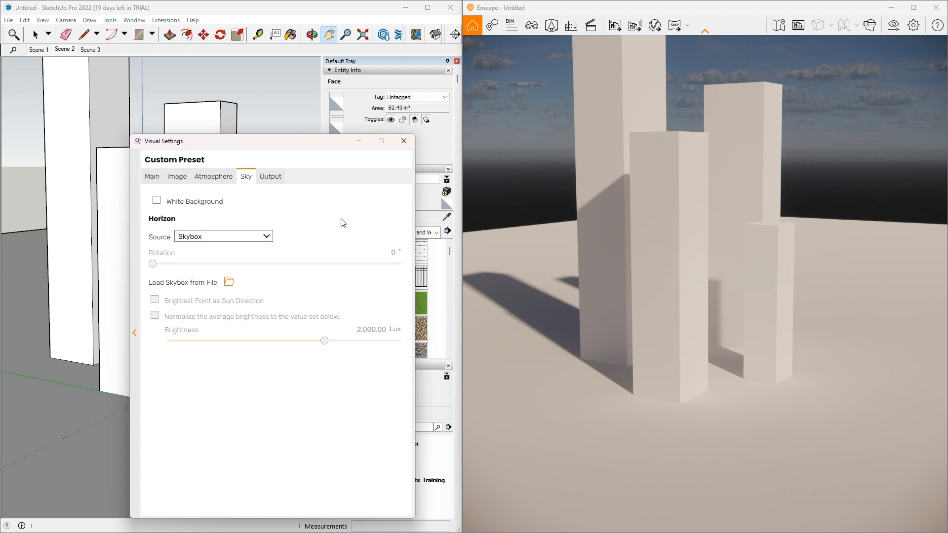
{"action": "left_click", "coordinate": [156, 200]}
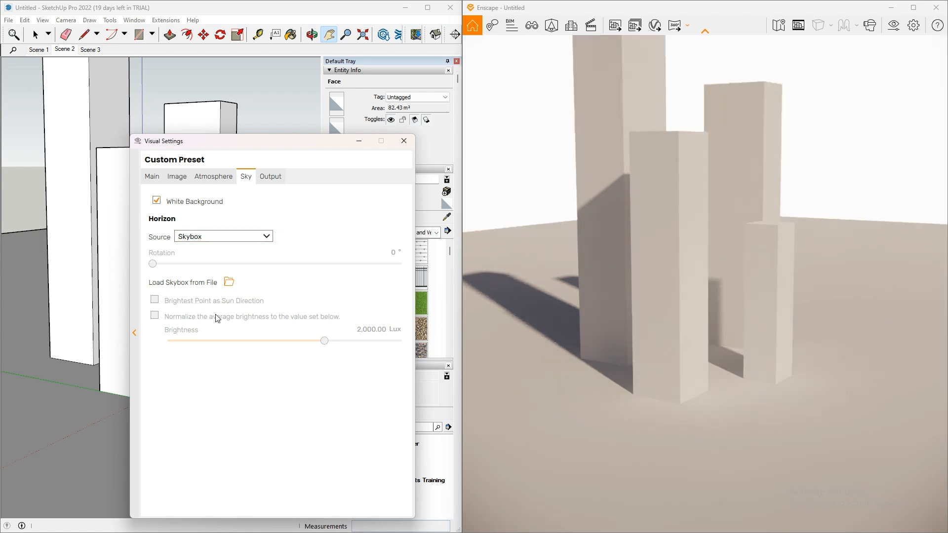
{"action": "left_click", "coordinate": [157, 200]}
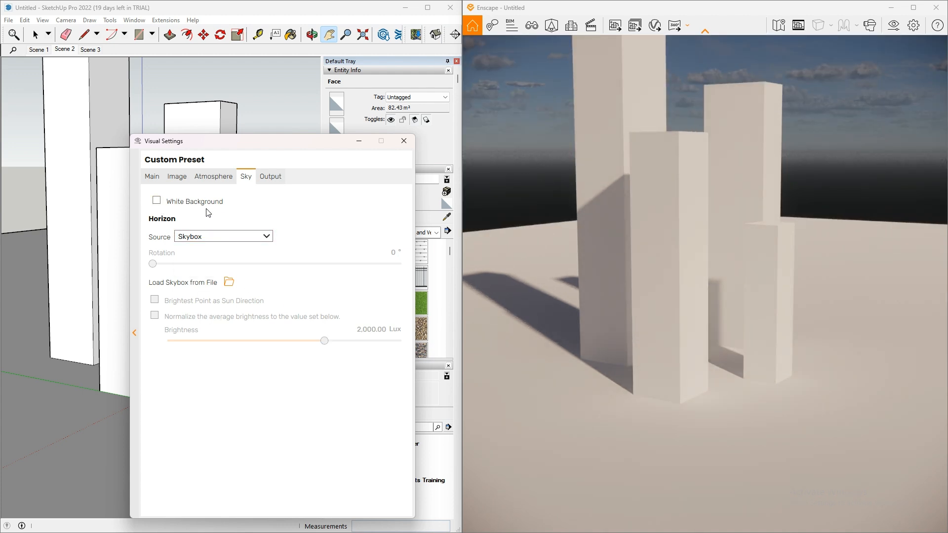
- Set the general capture resolution in the output settings to Custom
{"action": "left_click", "coordinate": [269, 177]}
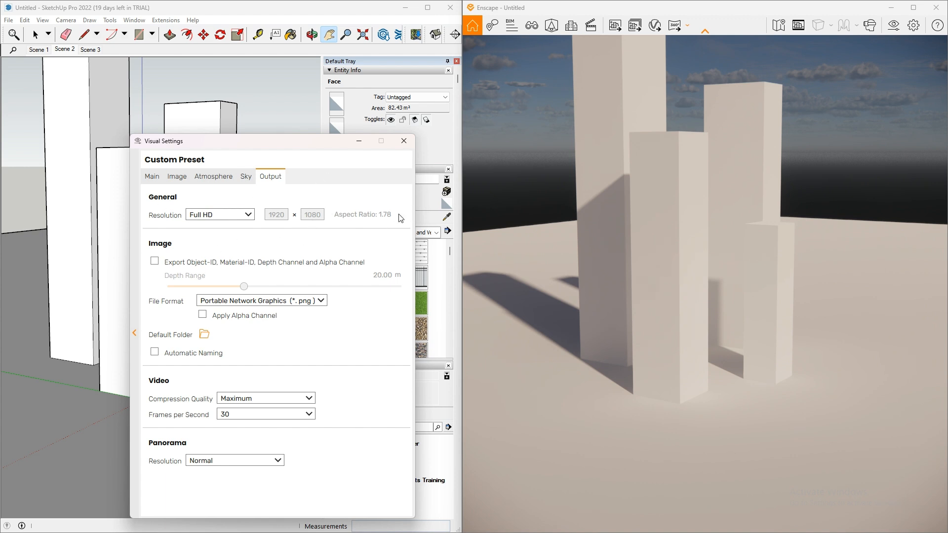
{"action": "left_click", "coordinate": [248, 214]}
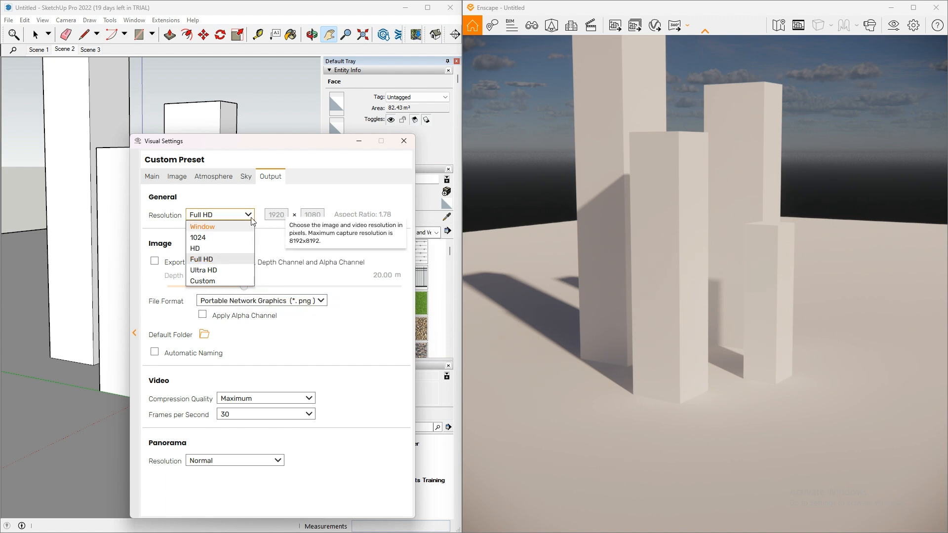
{"action": "left_click", "coordinate": [202, 280]}
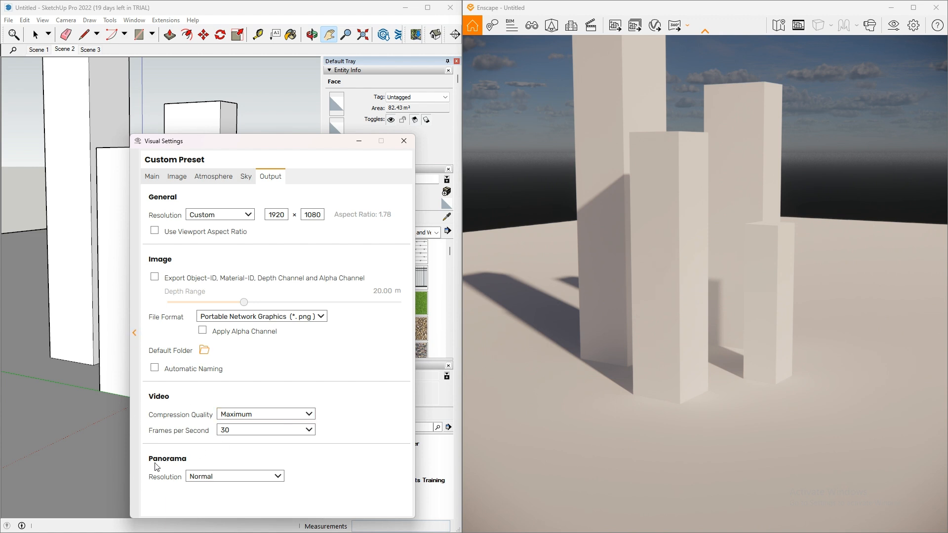
- Review the available panorama resolution options in the output settings, and close the visual settings
{"action": "left_click", "coordinate": [229, 477]}
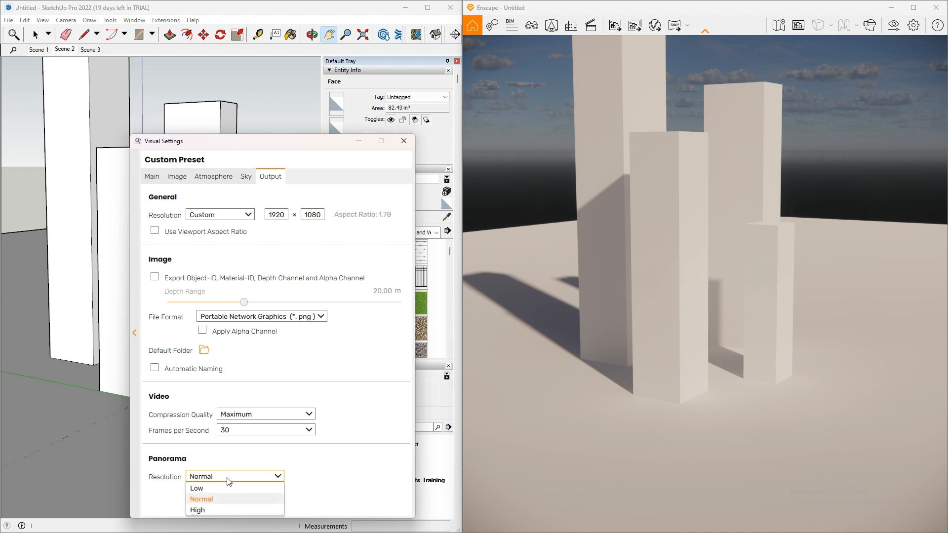
{"action": "left_click", "coordinate": [345, 482]}
{"action": "left_click", "coordinate": [403, 142]}
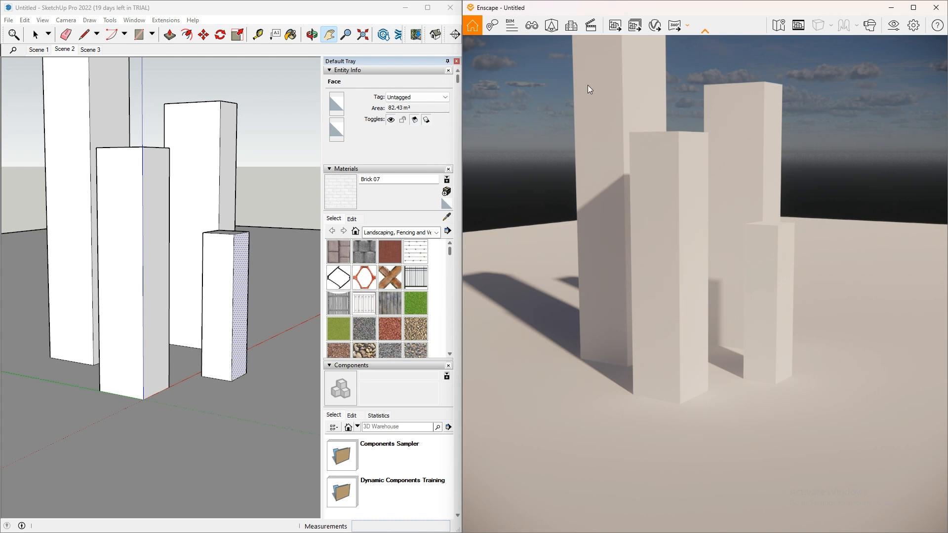
{"action": "right_click", "coordinate": [911, 70]}
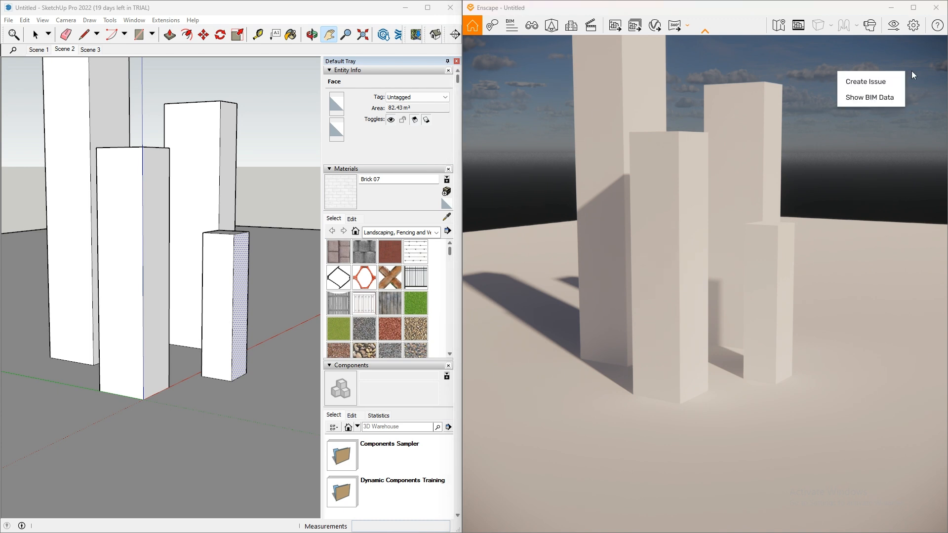
{"action": "left_click", "coordinate": [775, 58]}
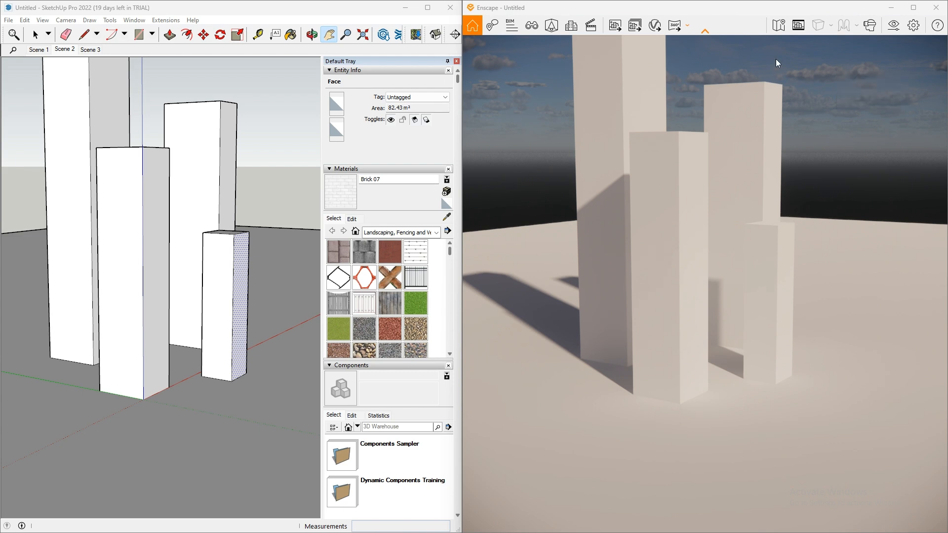